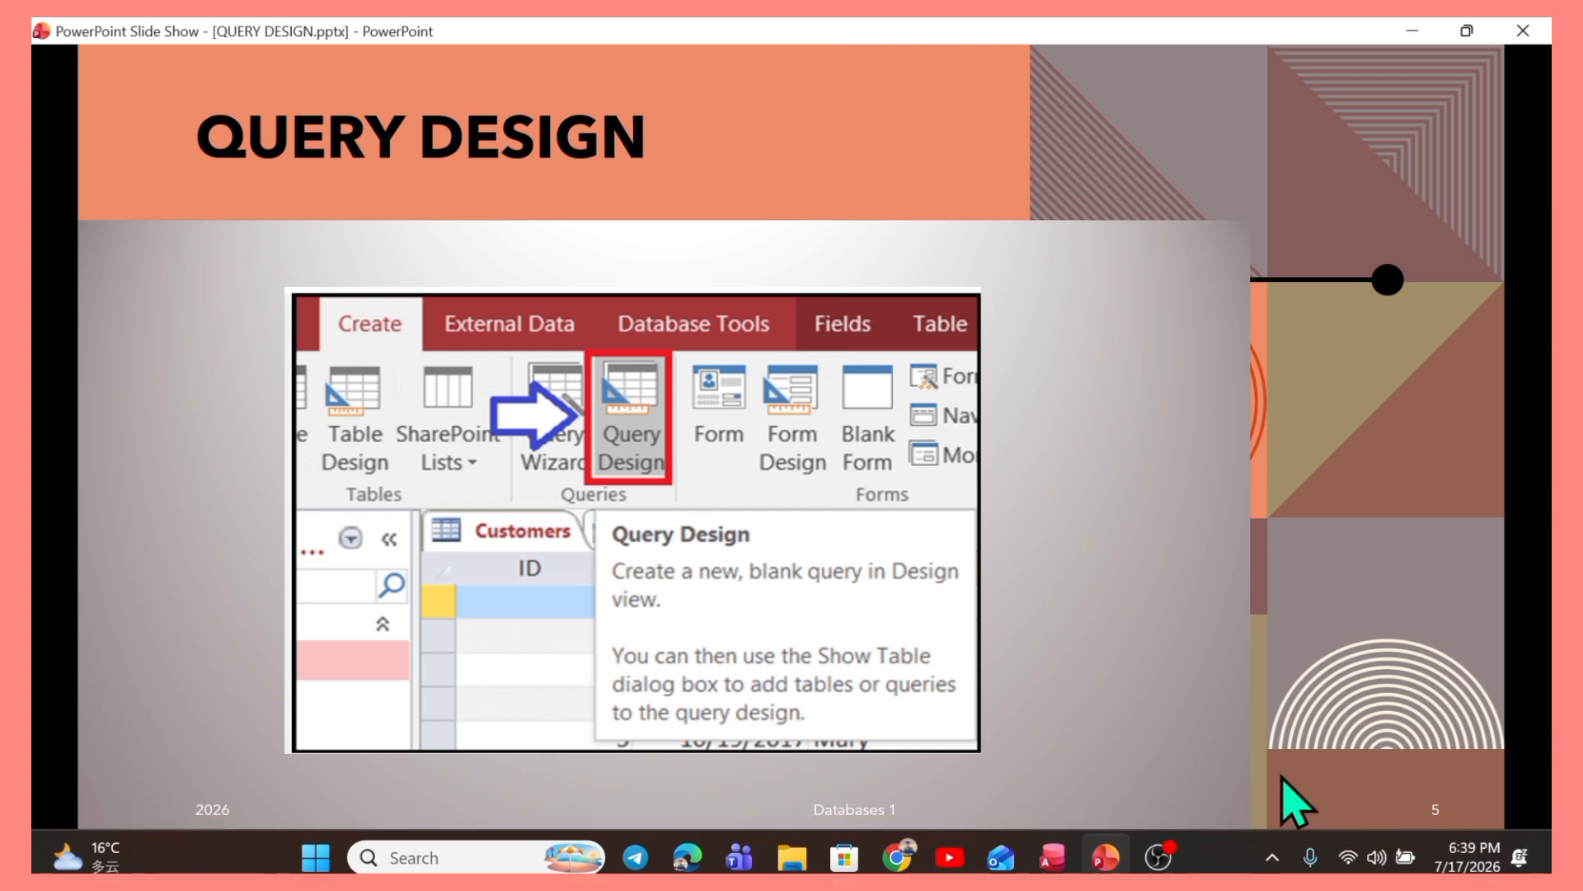
Advance the slideshow to the multiple criteria slide and switch to the SportsTeams database in Access.
click(1327, 859)
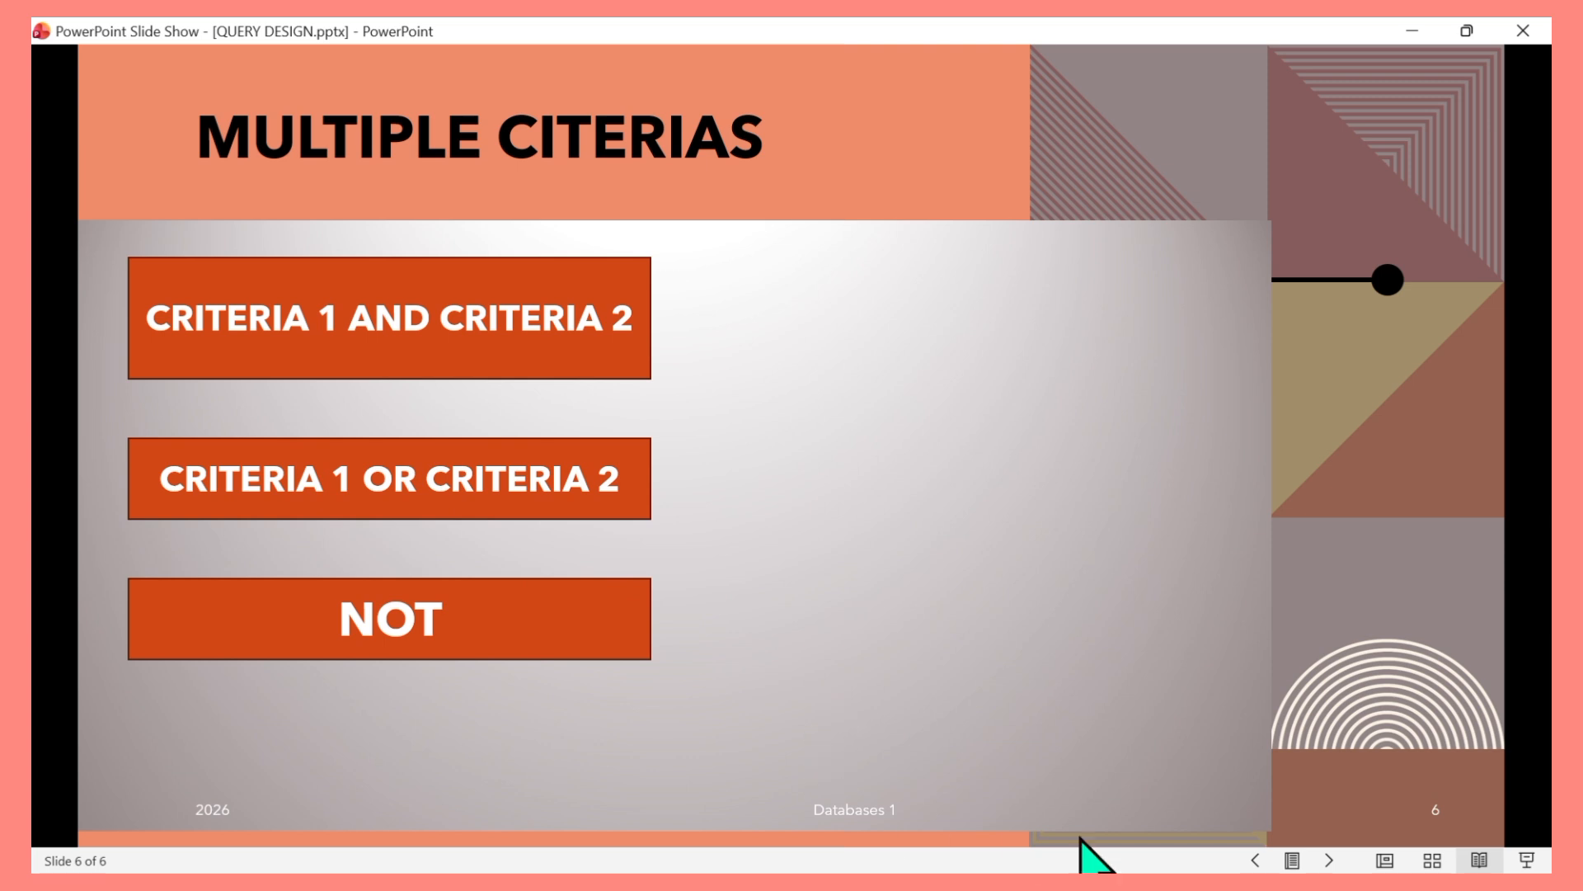
mouse_move(1053, 854)
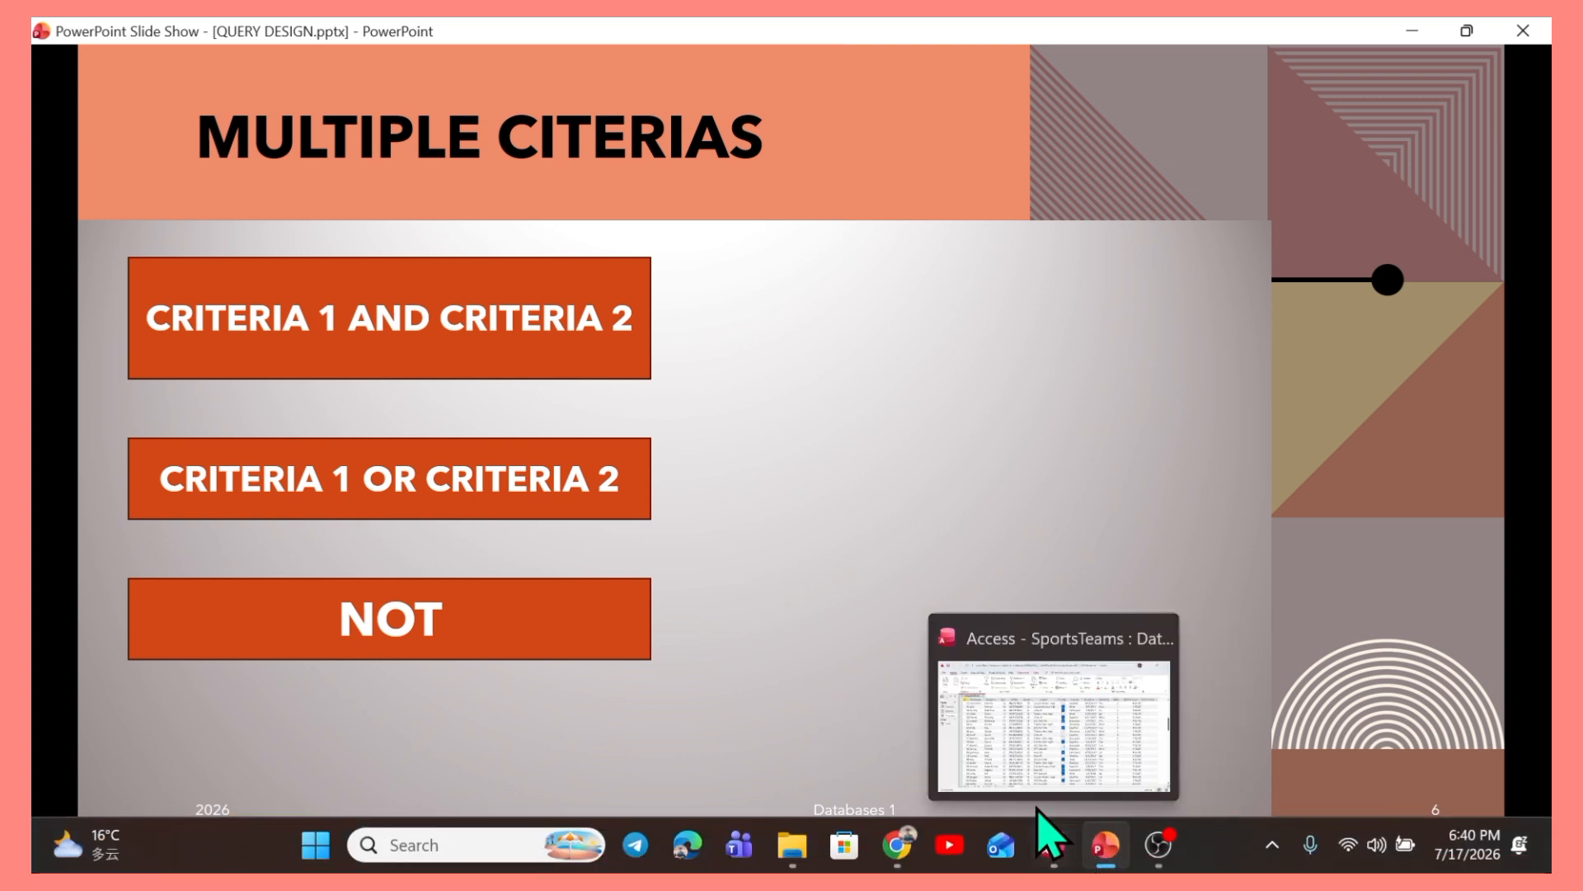
click(1025, 768)
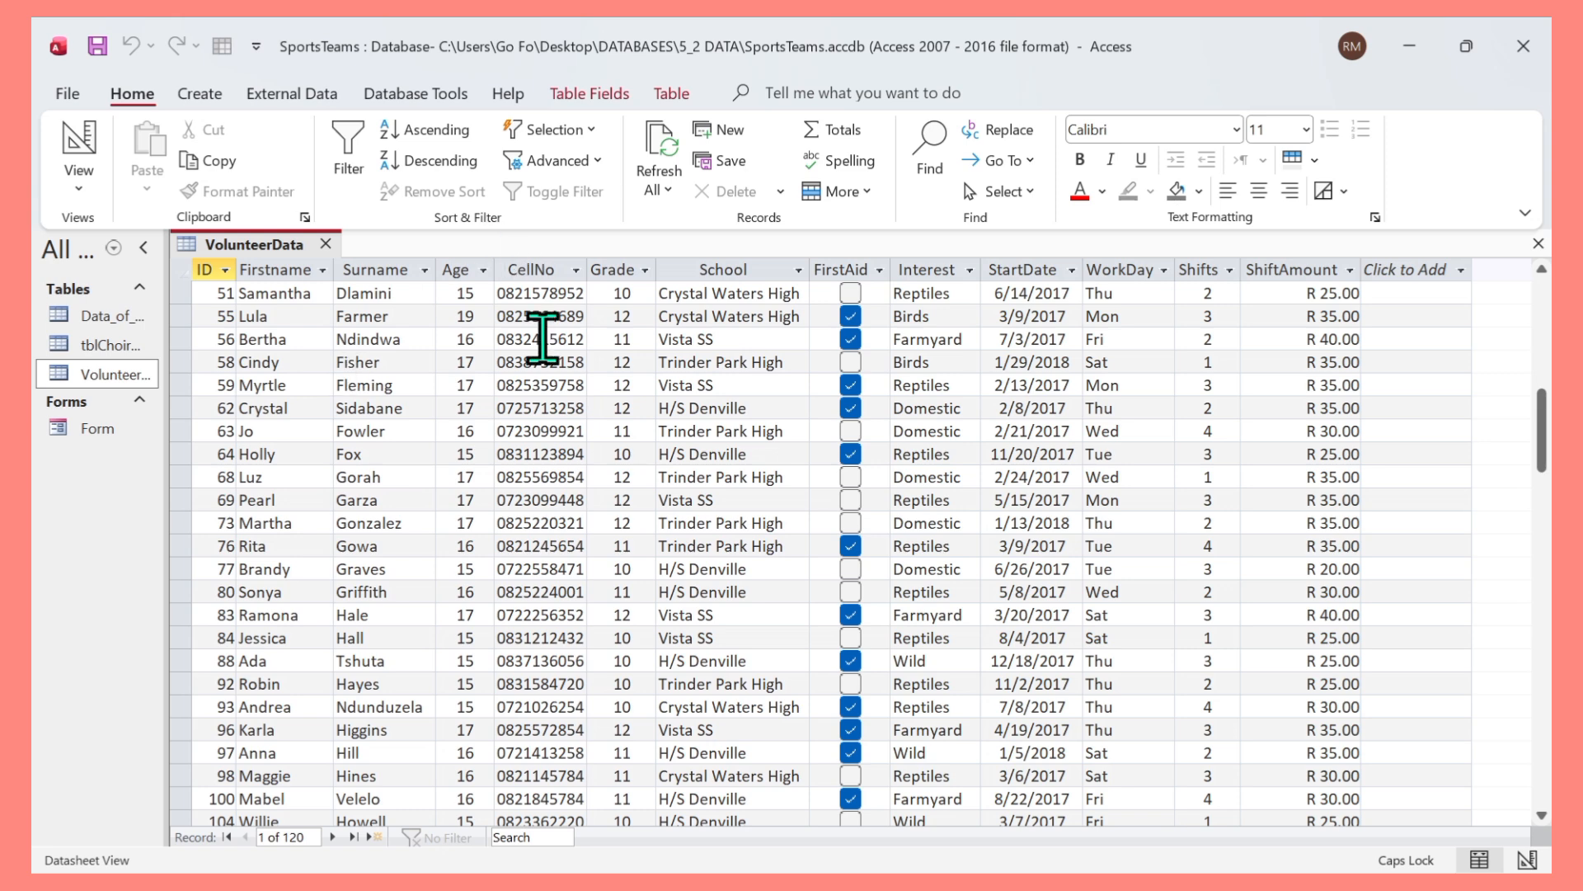
Close the open VolunteerData table datasheet.
scroll(622, 459, down, 5)
scroll(676, 528, up, 6)
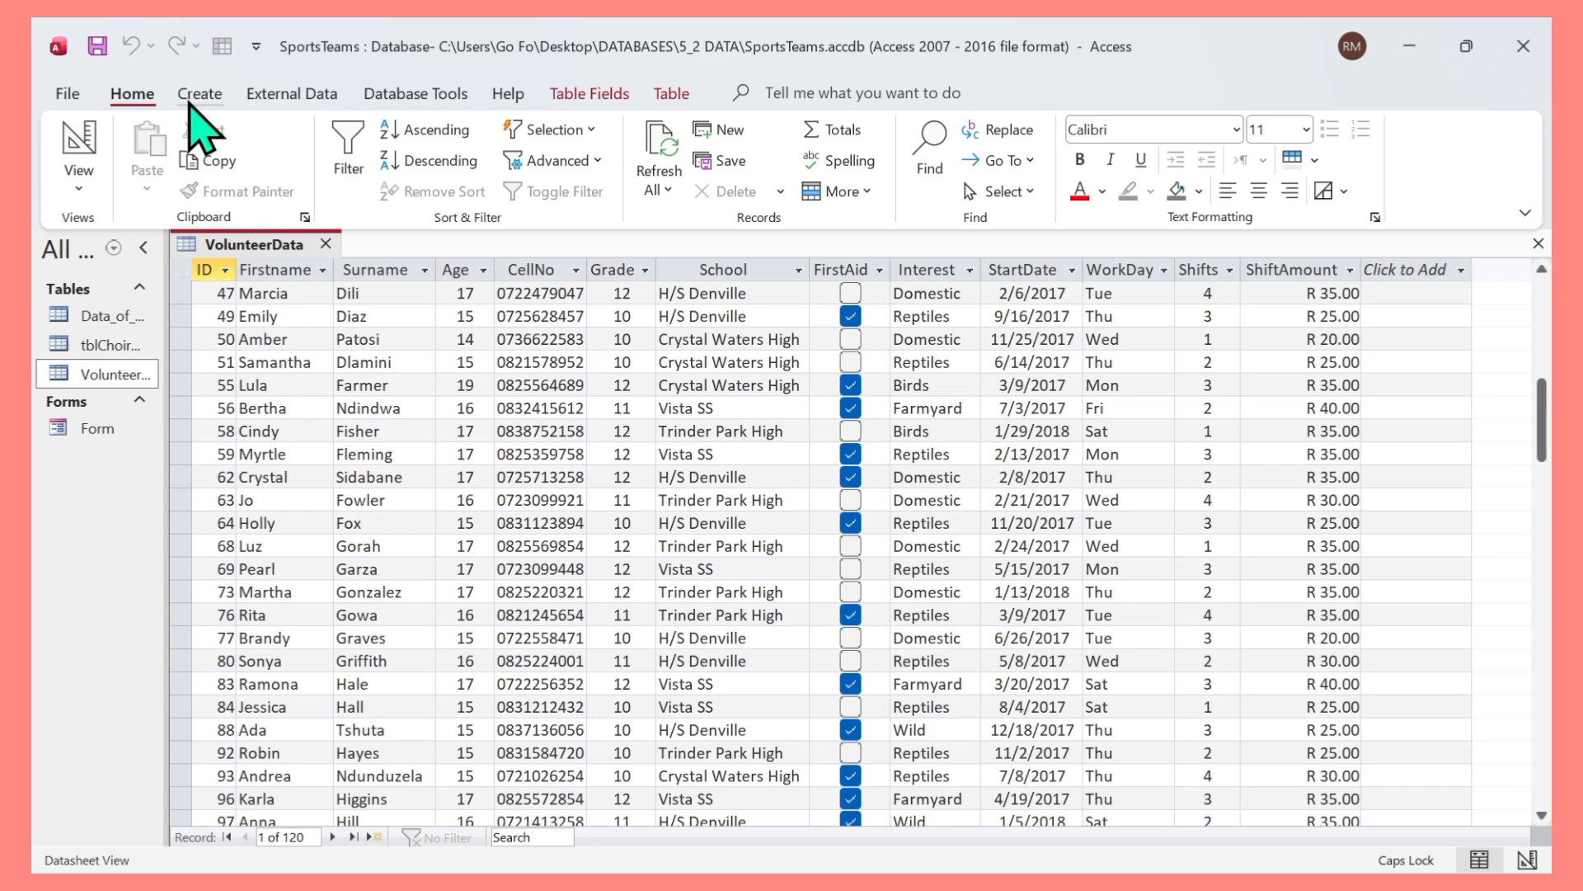
click(195, 105)
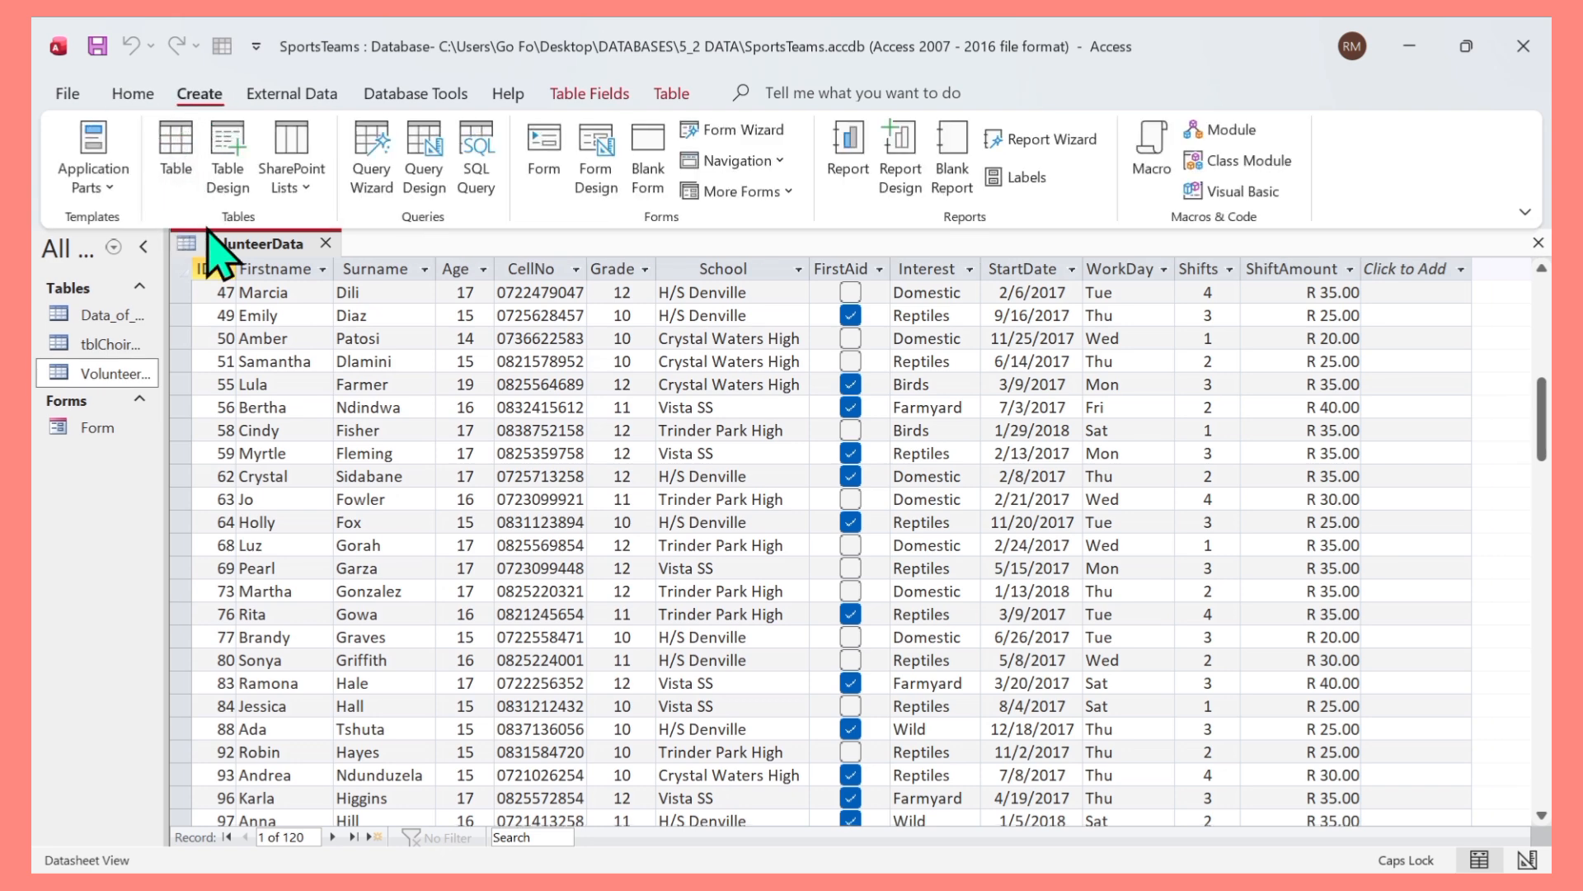
click(326, 244)
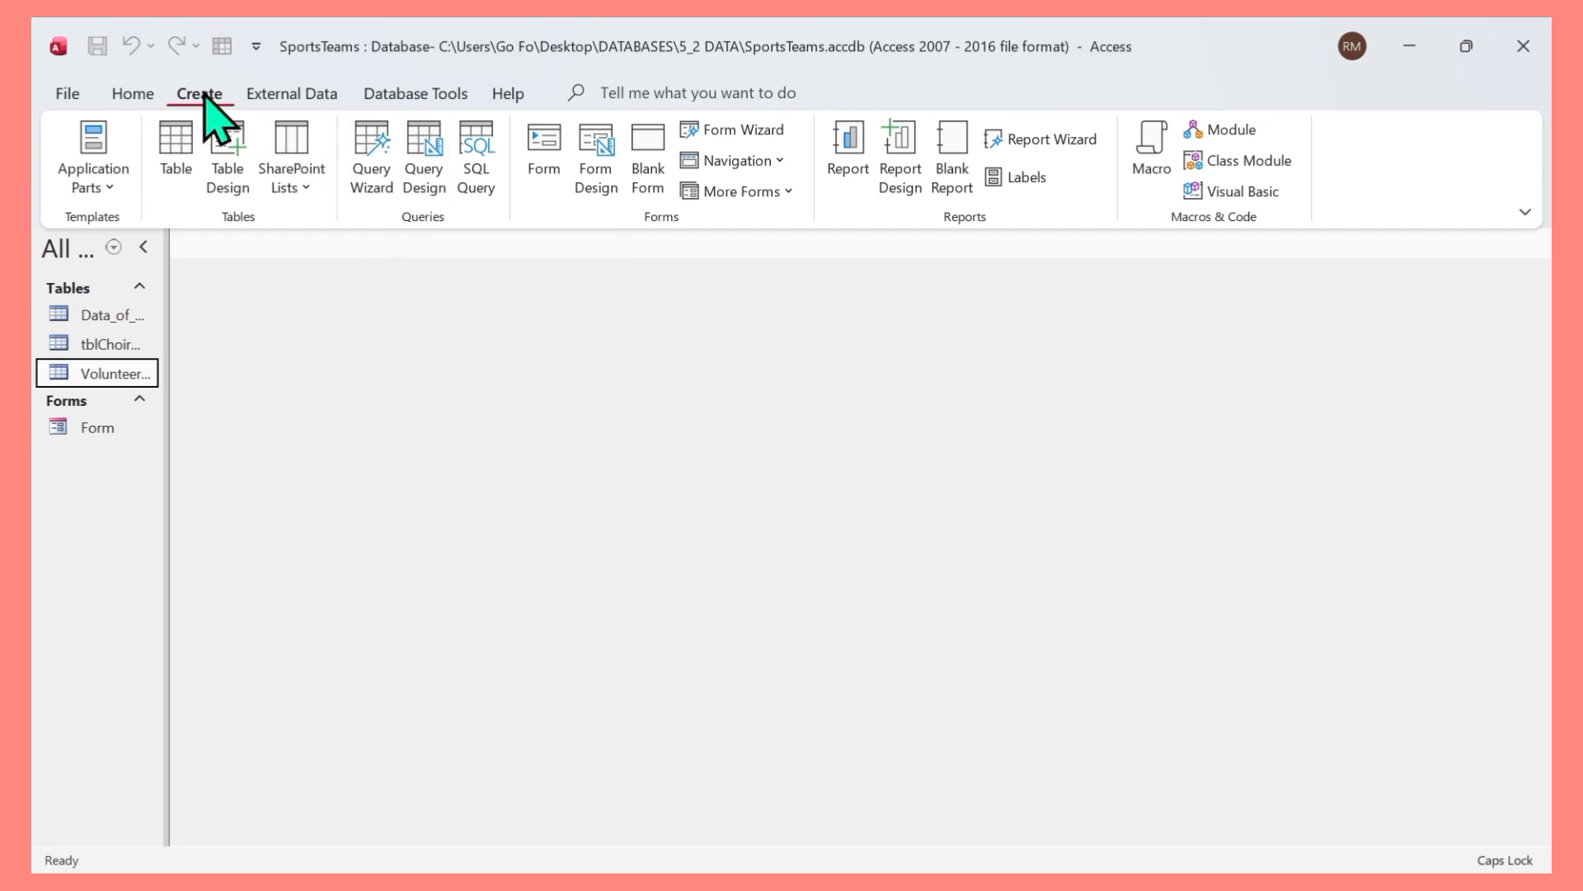
Create a new query in Design view with the VolunteerData table and add the Firstname field.
click(438, 199)
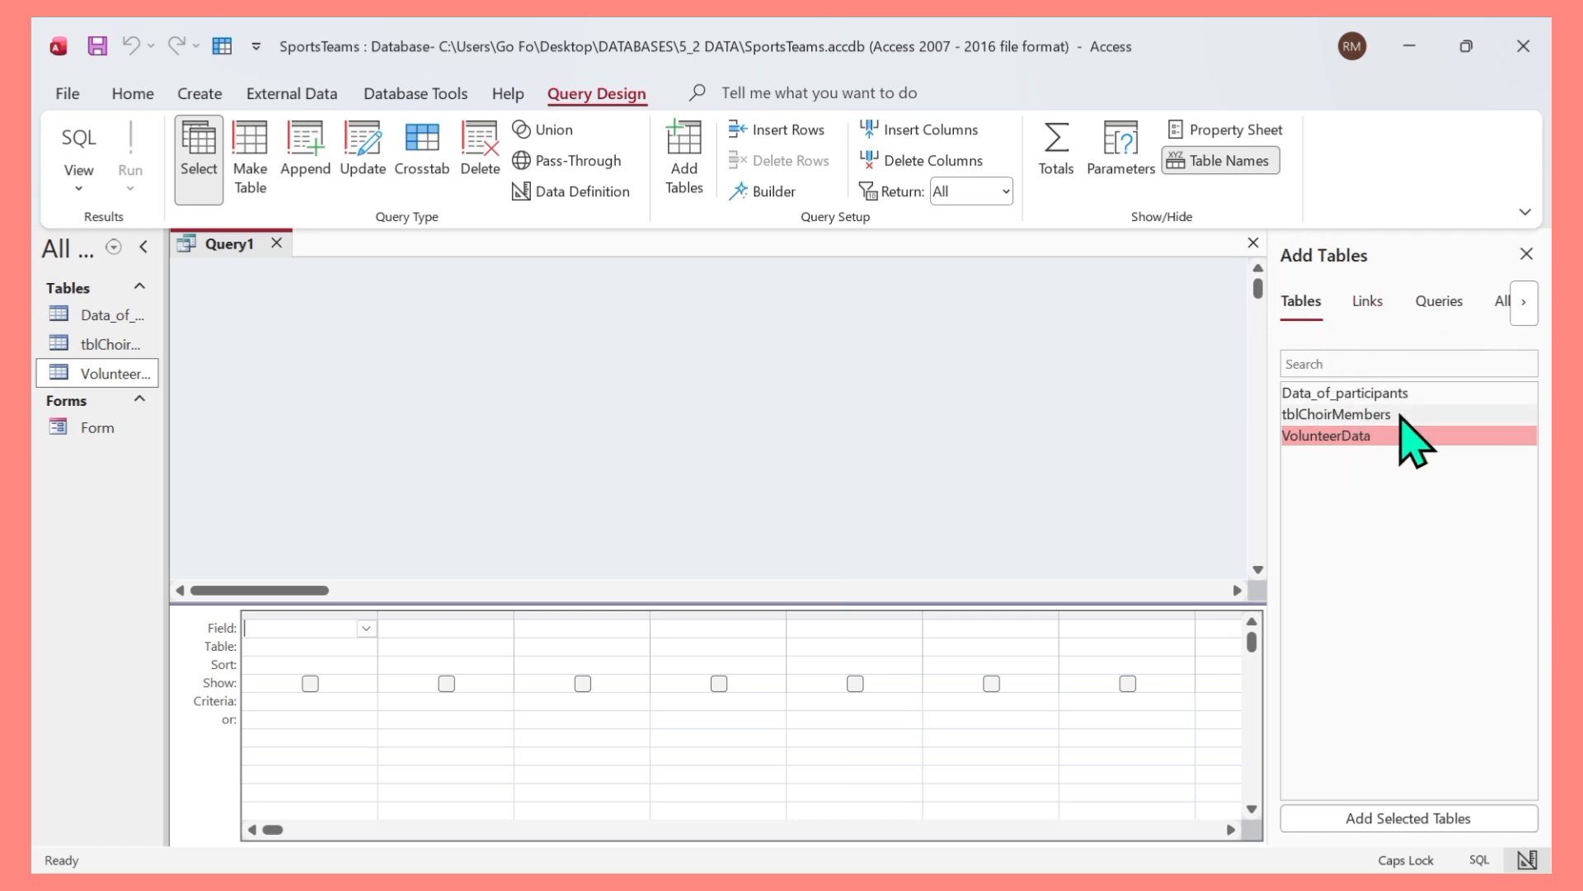
double_click(1329, 437)
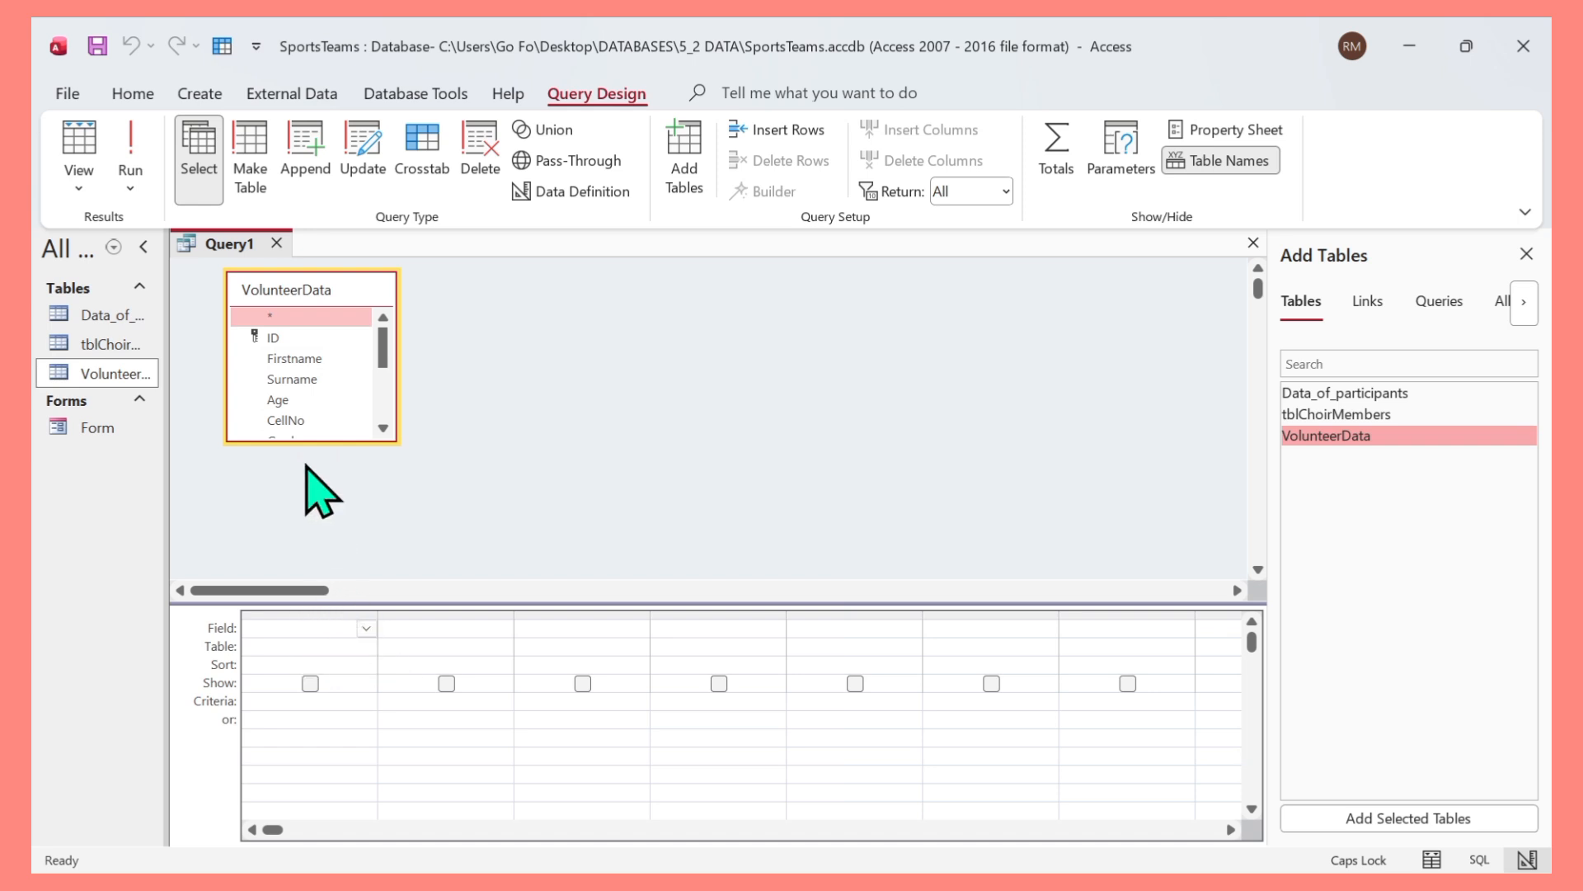
click(299, 360)
double_click(298, 359)
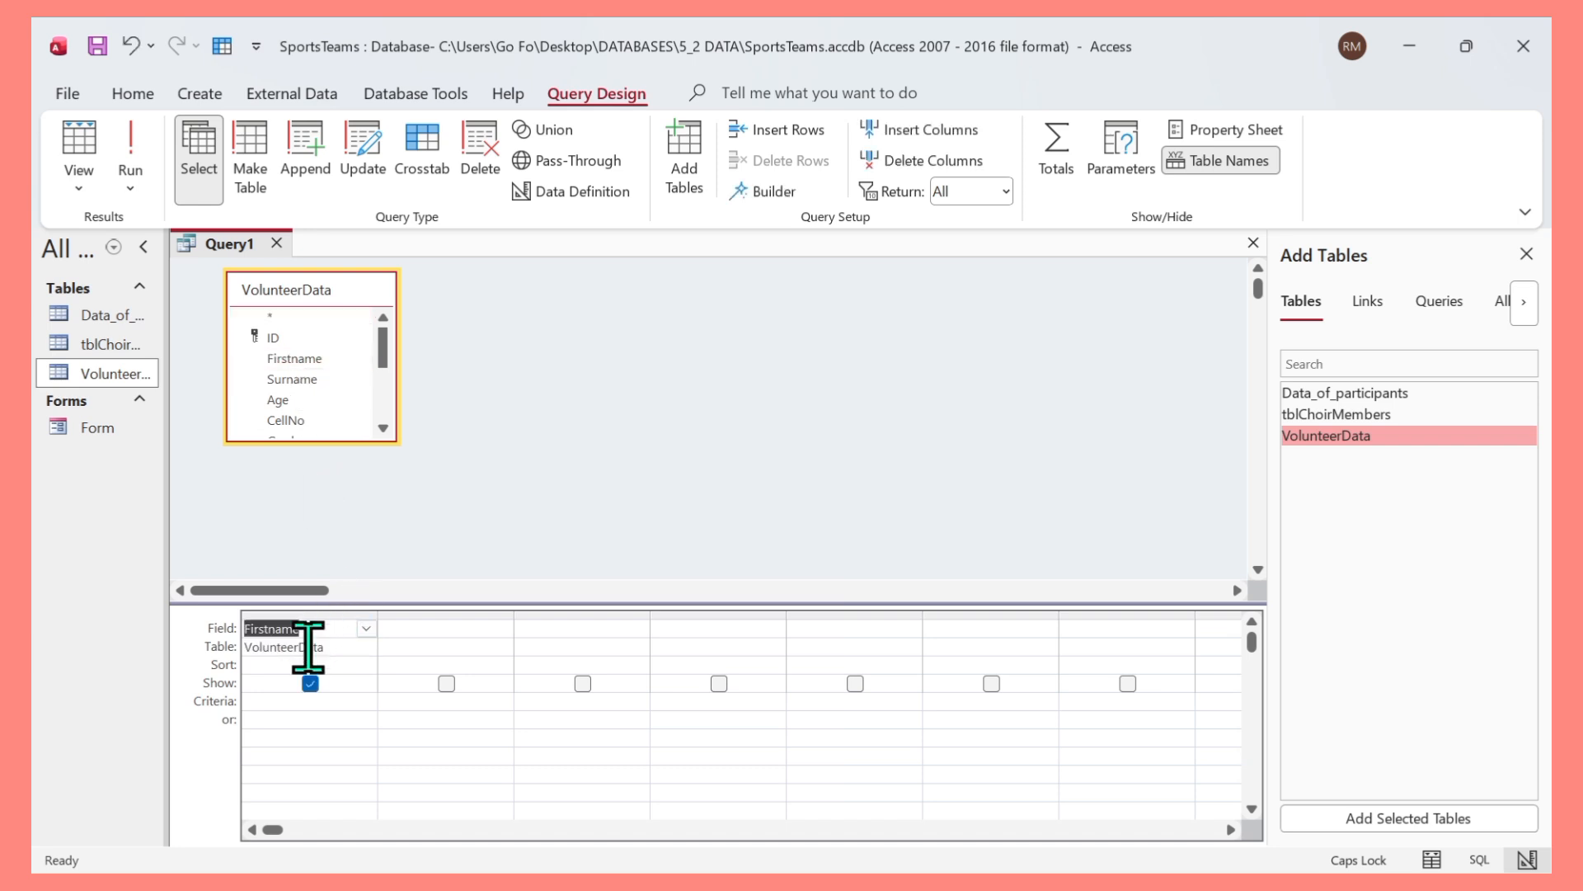
double_click(306, 358)
click(420, 624)
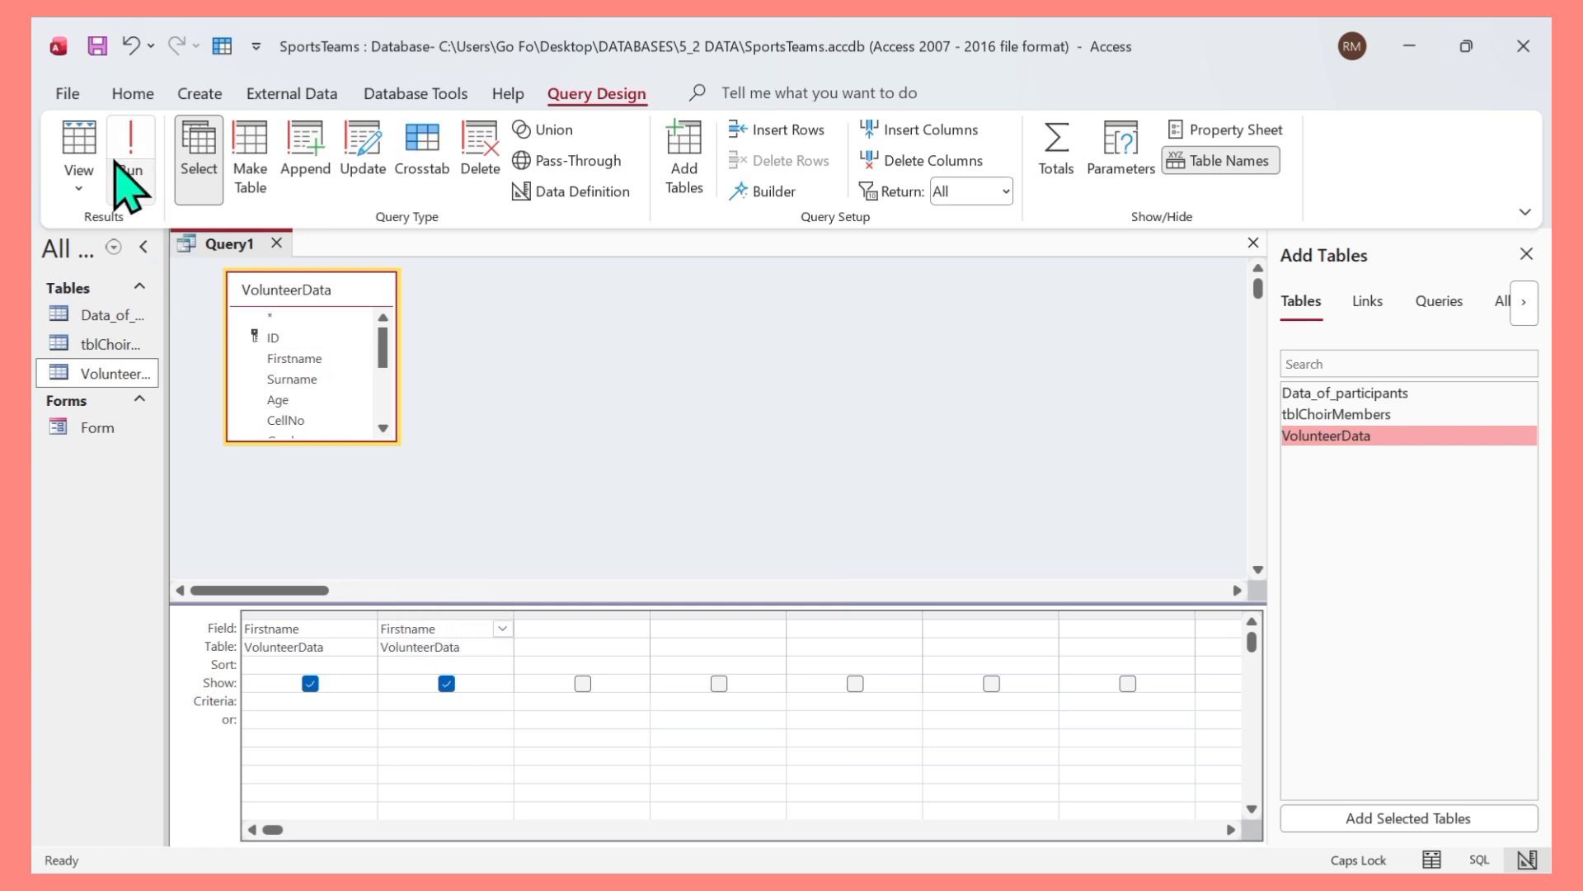
click(130, 45)
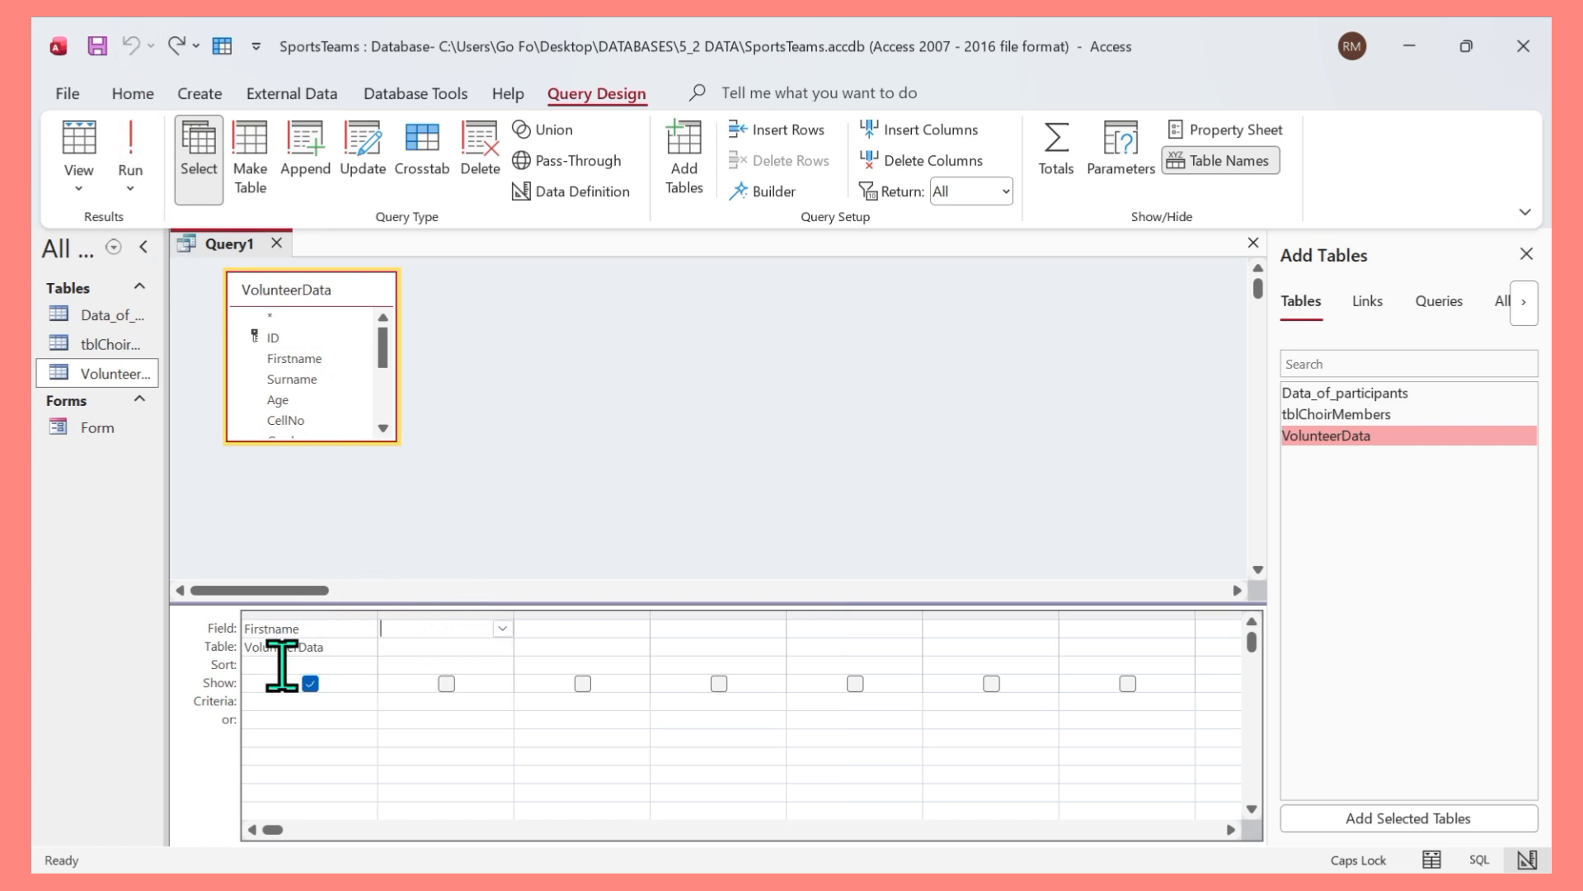
Add the Surname field to the query grid and run the query.
double_click(289, 379)
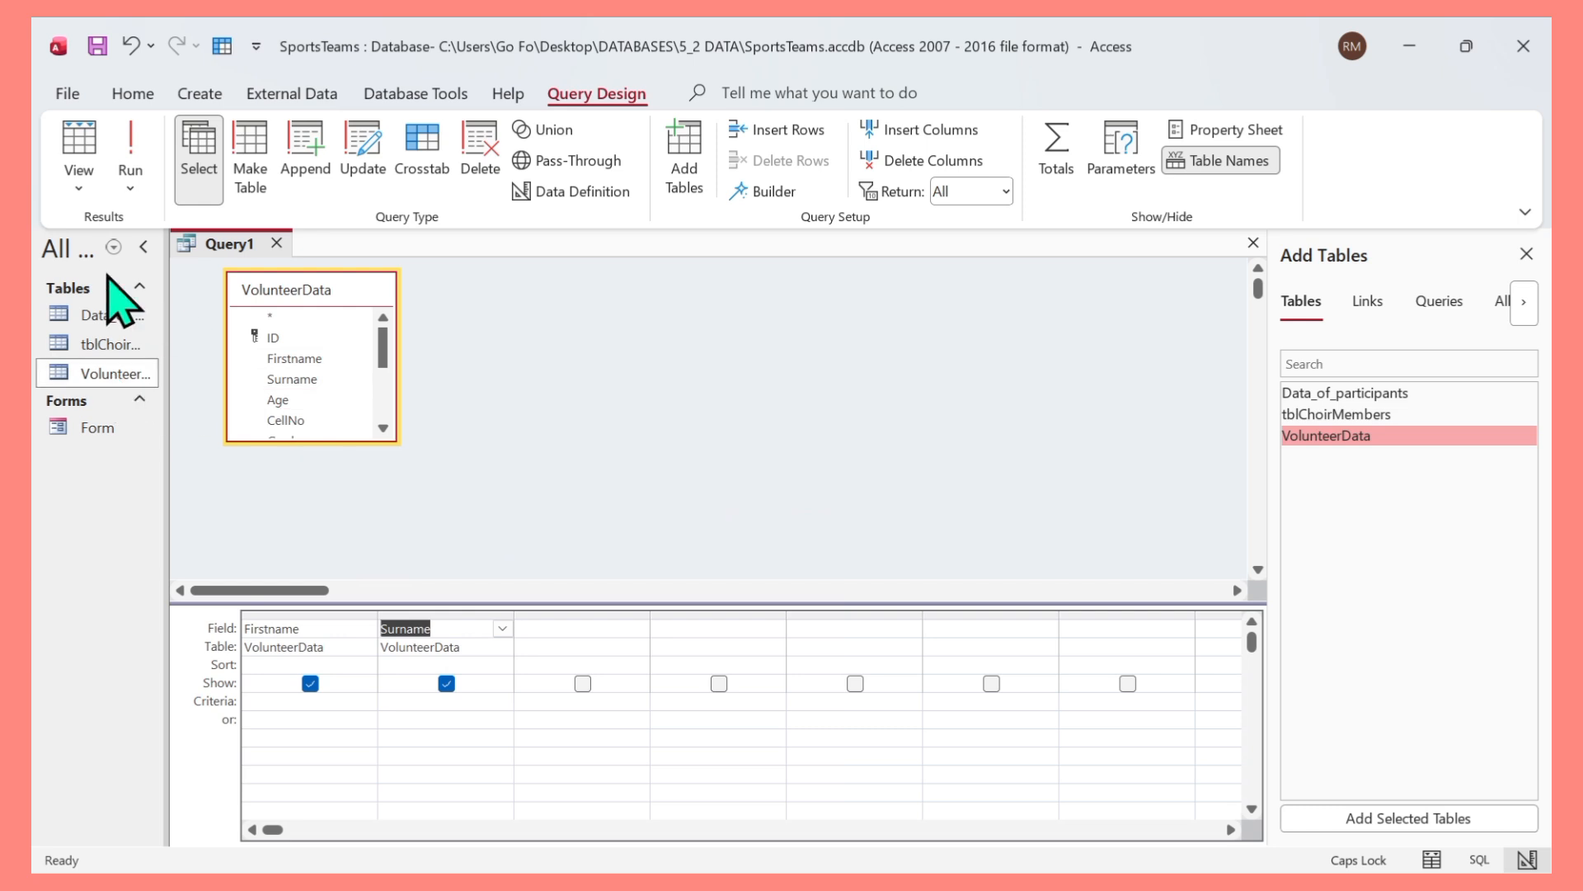
click(130, 136)
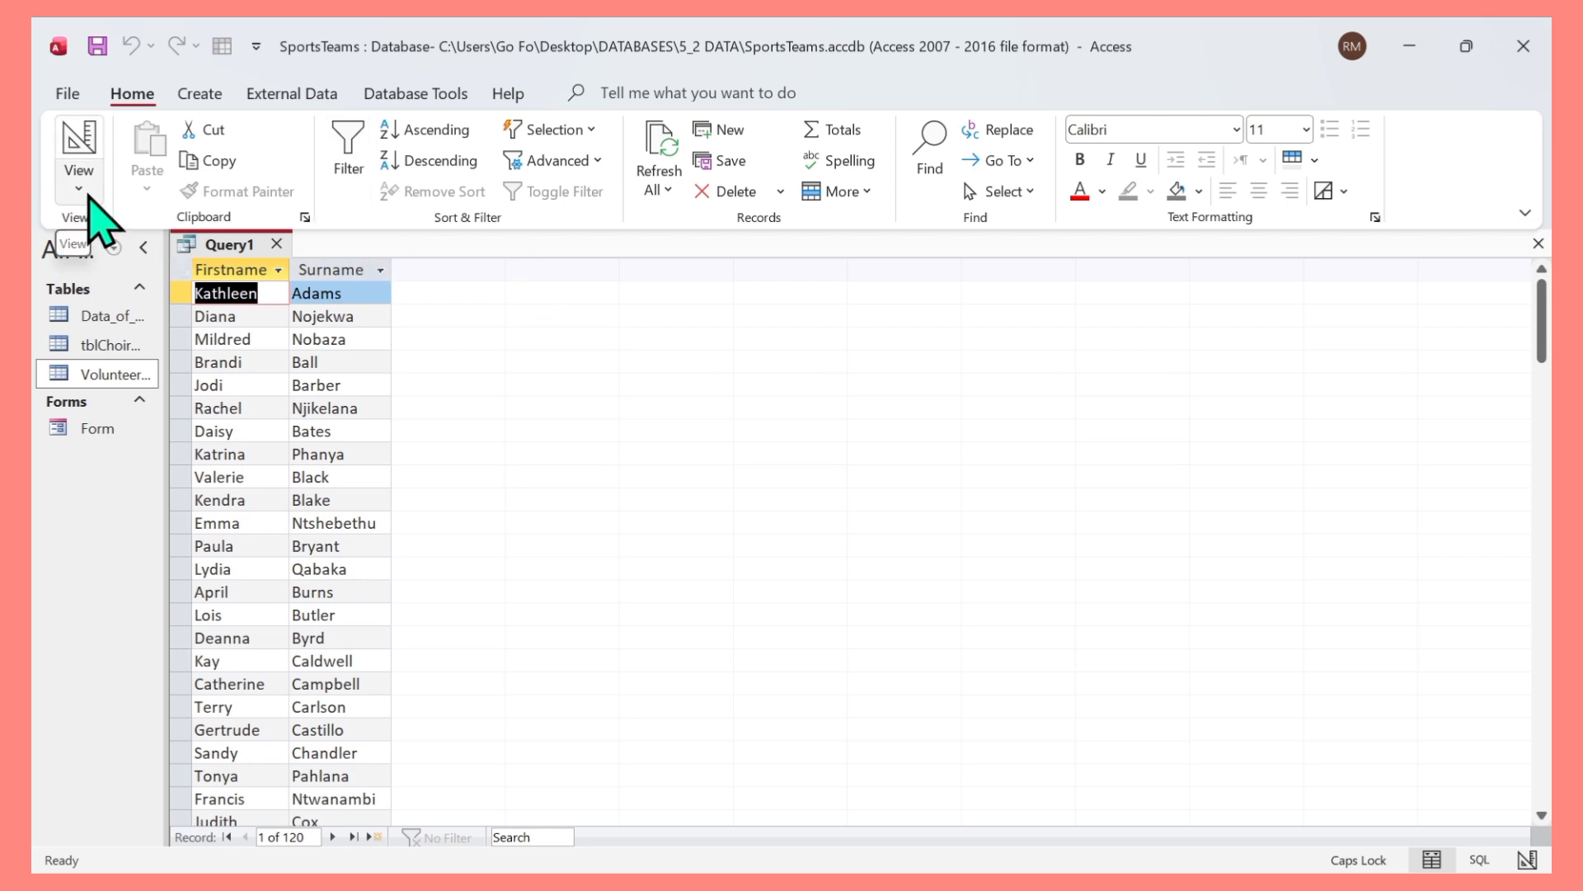
Return to Design View, set the Firstname field to sort Ascending, and run the query.
click(82, 191)
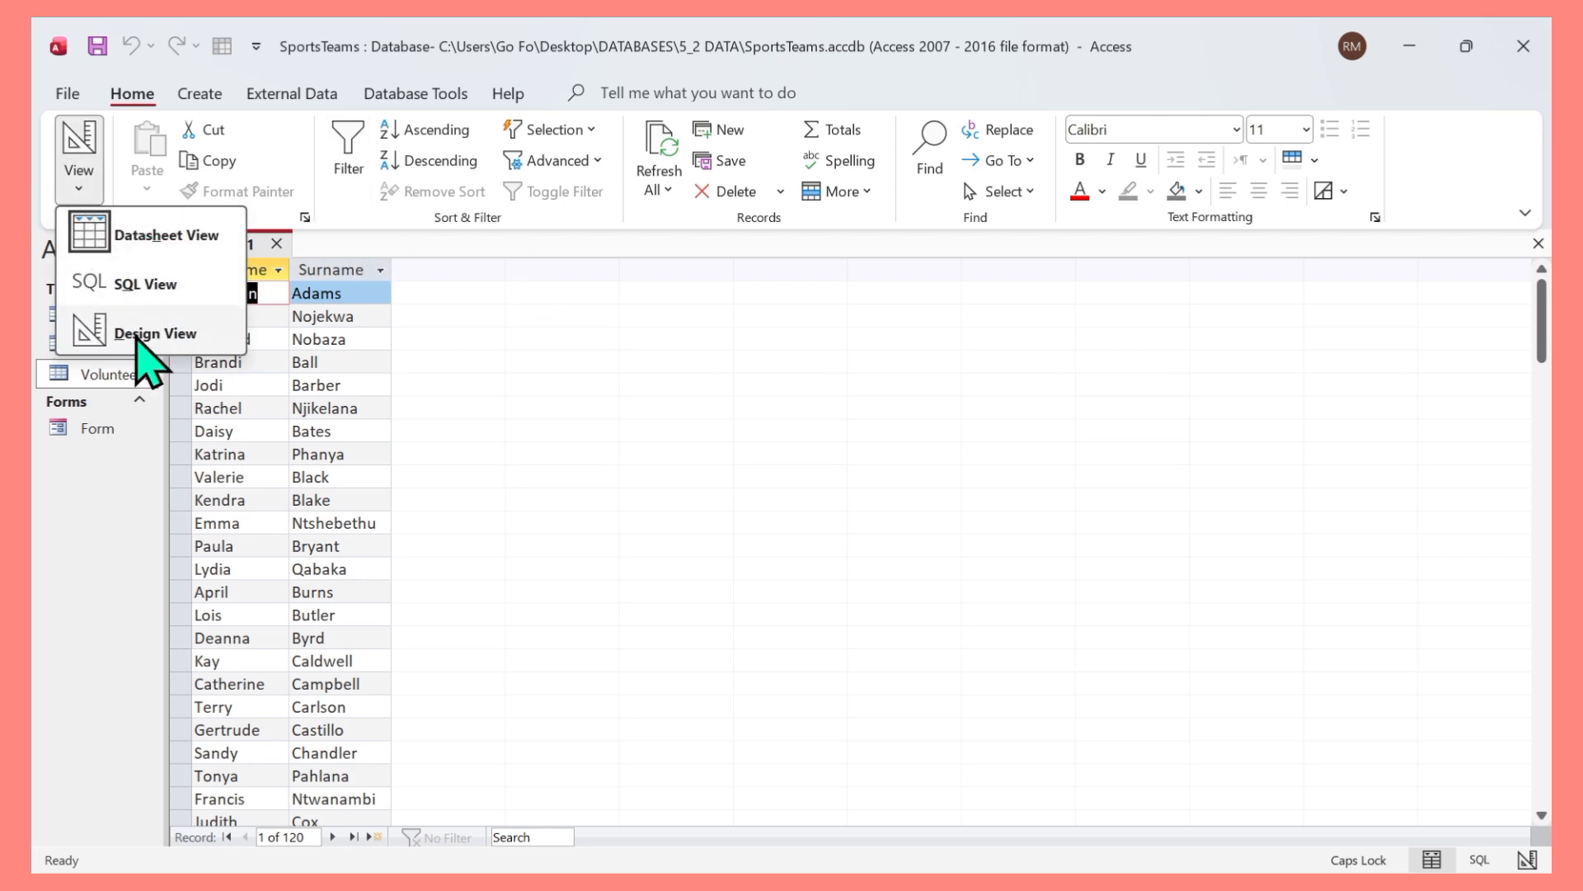
click(136, 333)
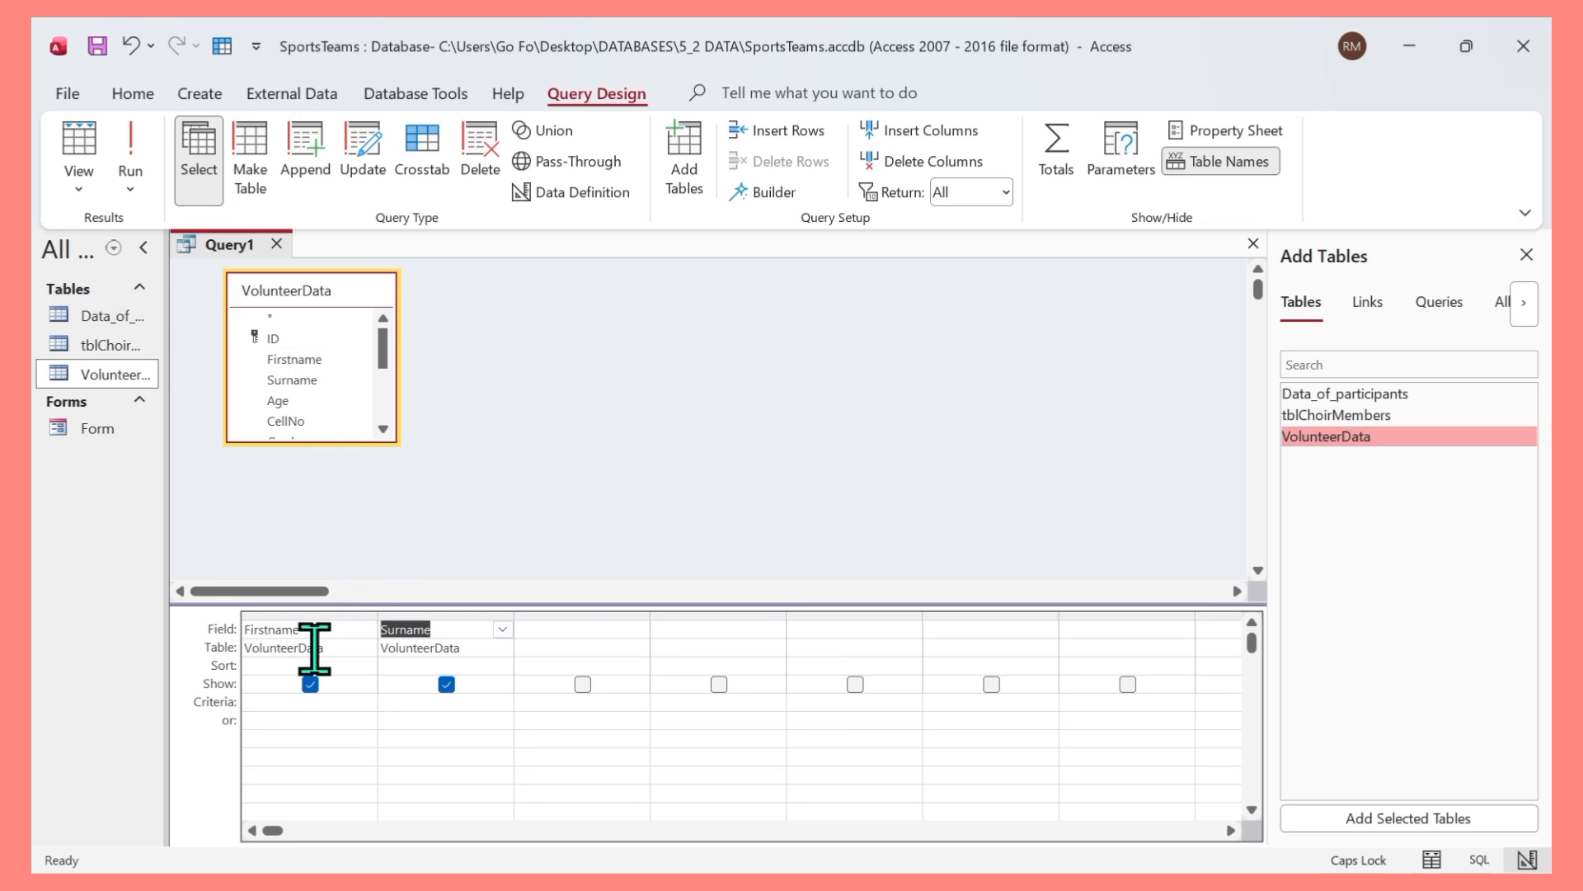
click(312, 664)
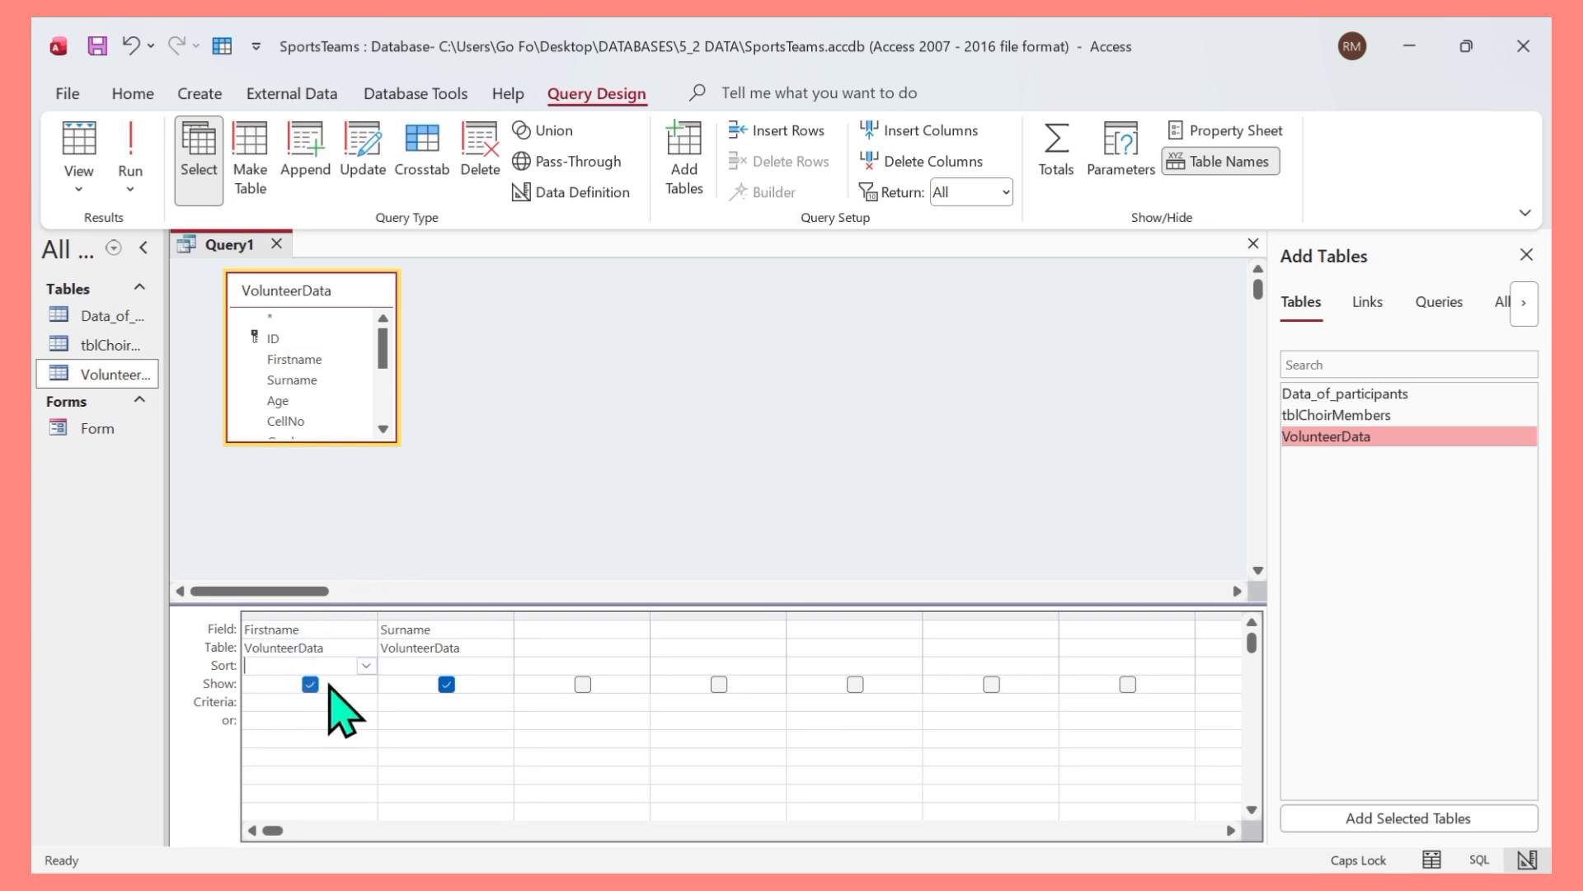
click(367, 667)
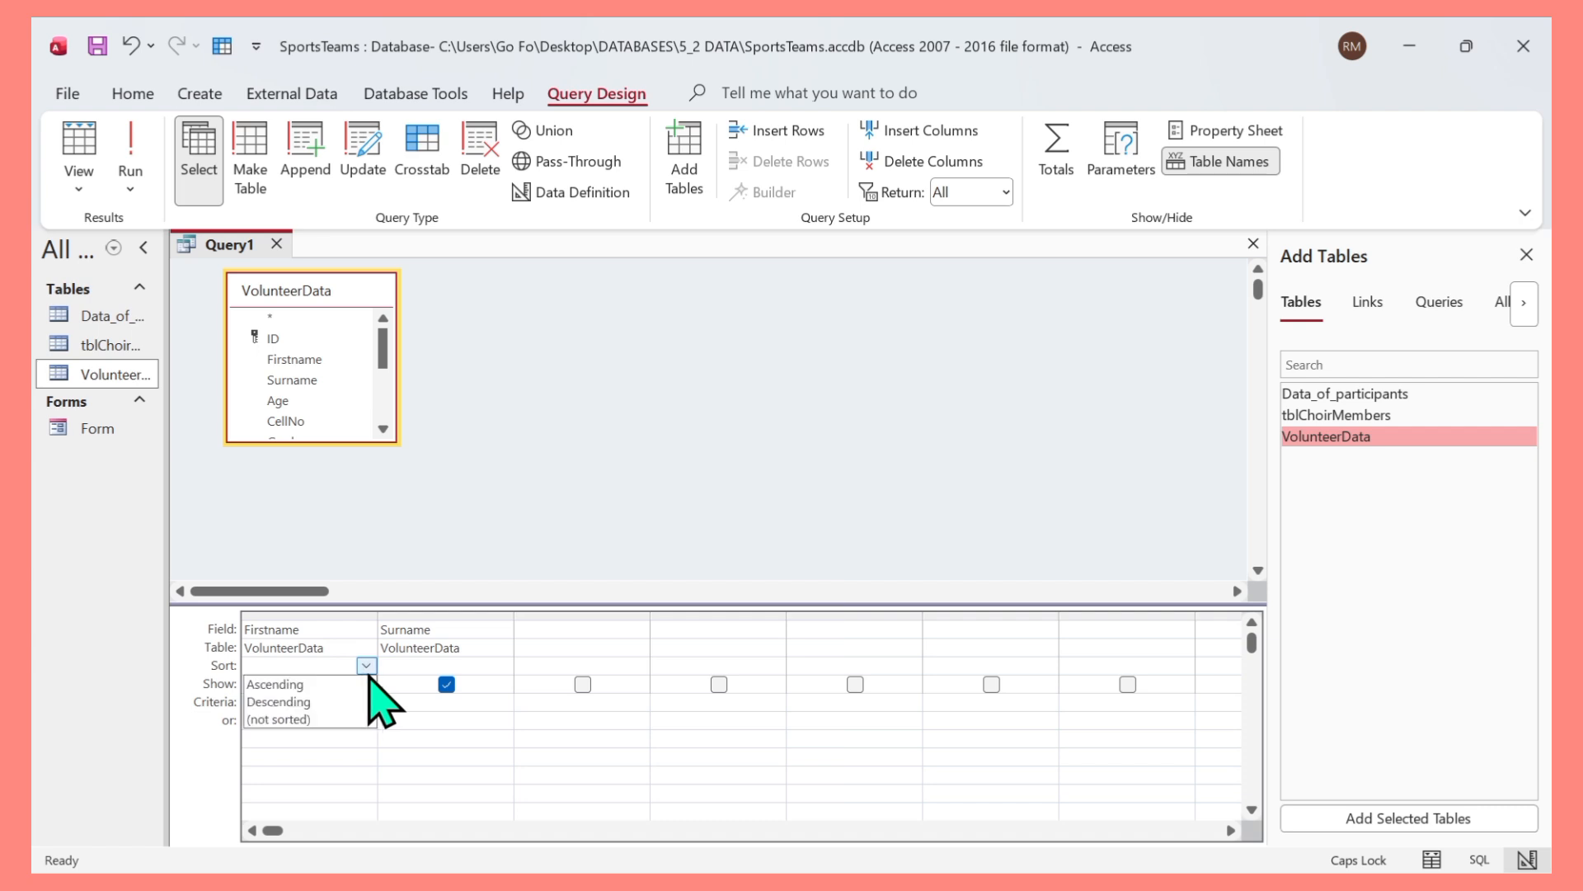
click(309, 684)
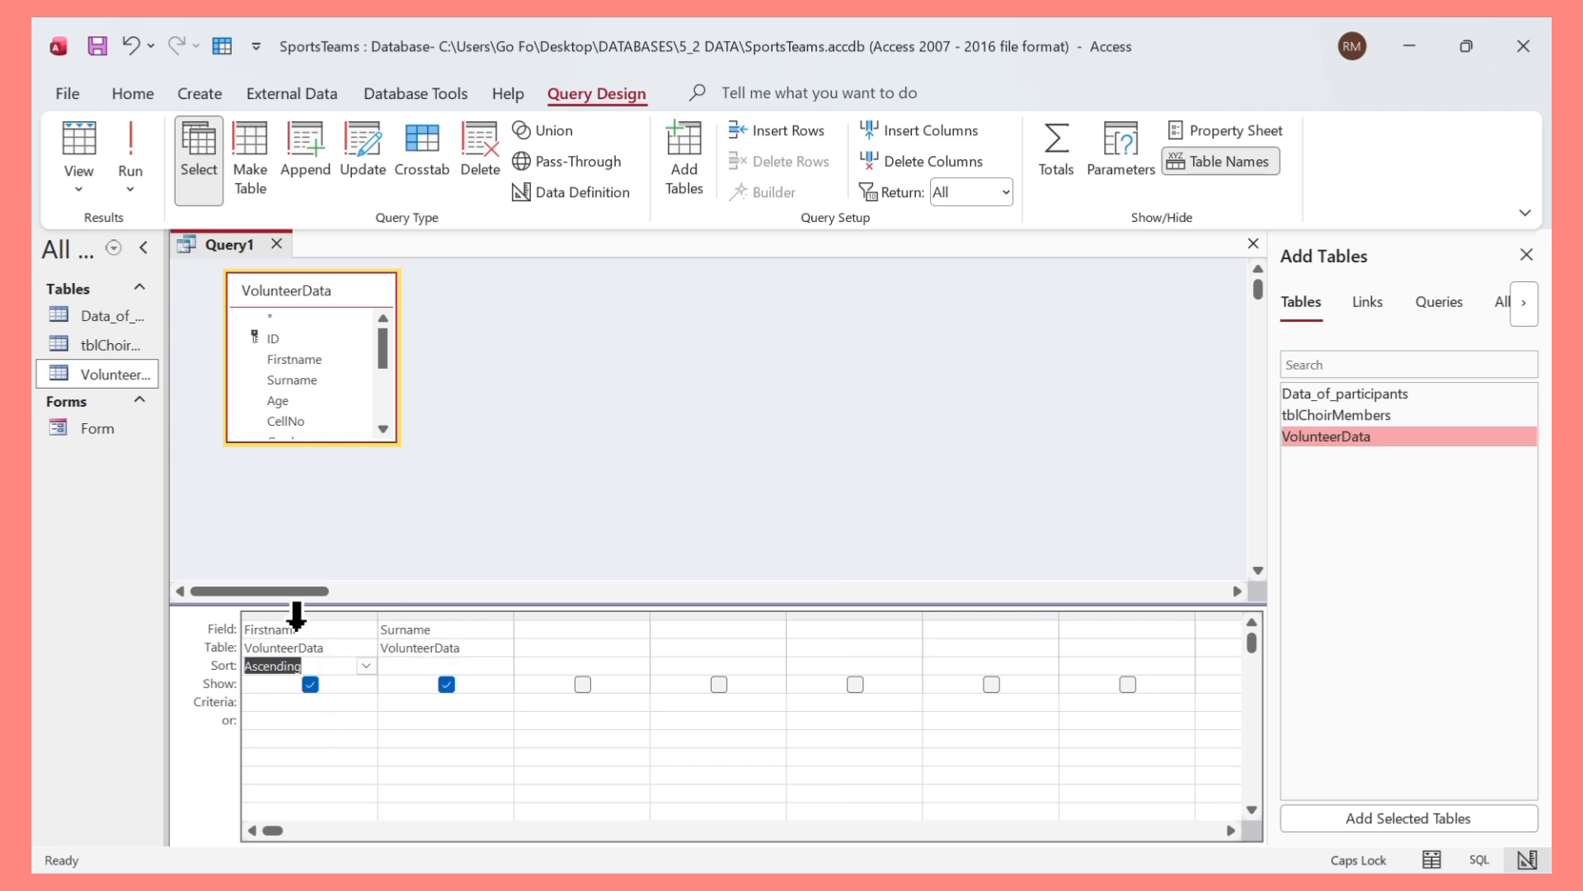
click(139, 167)
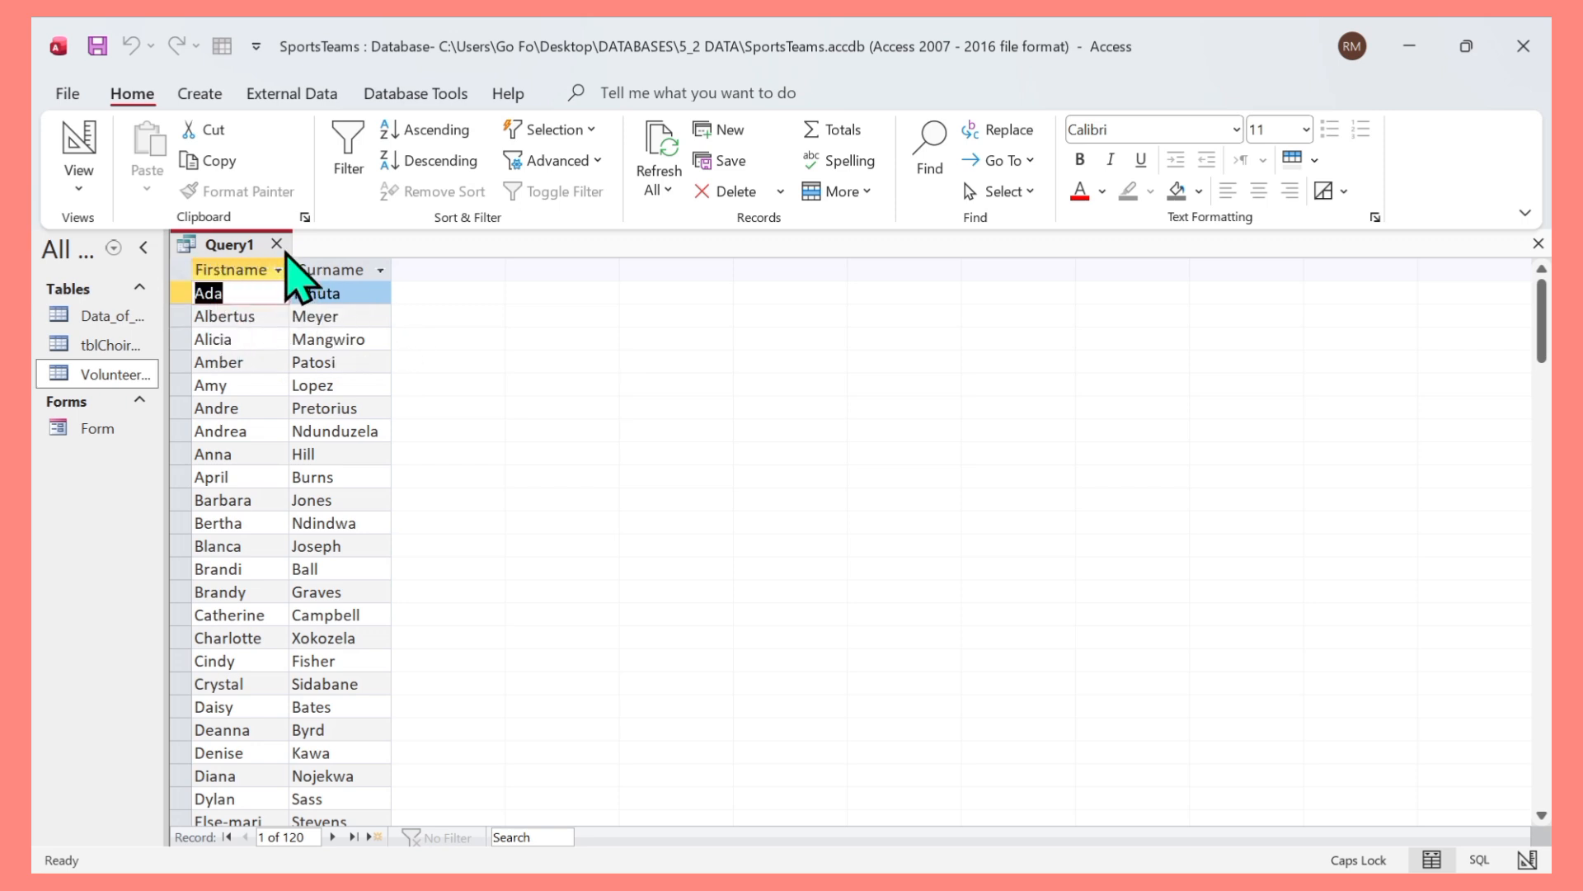
Close the query and save its design with the name QryNames.
click(280, 248)
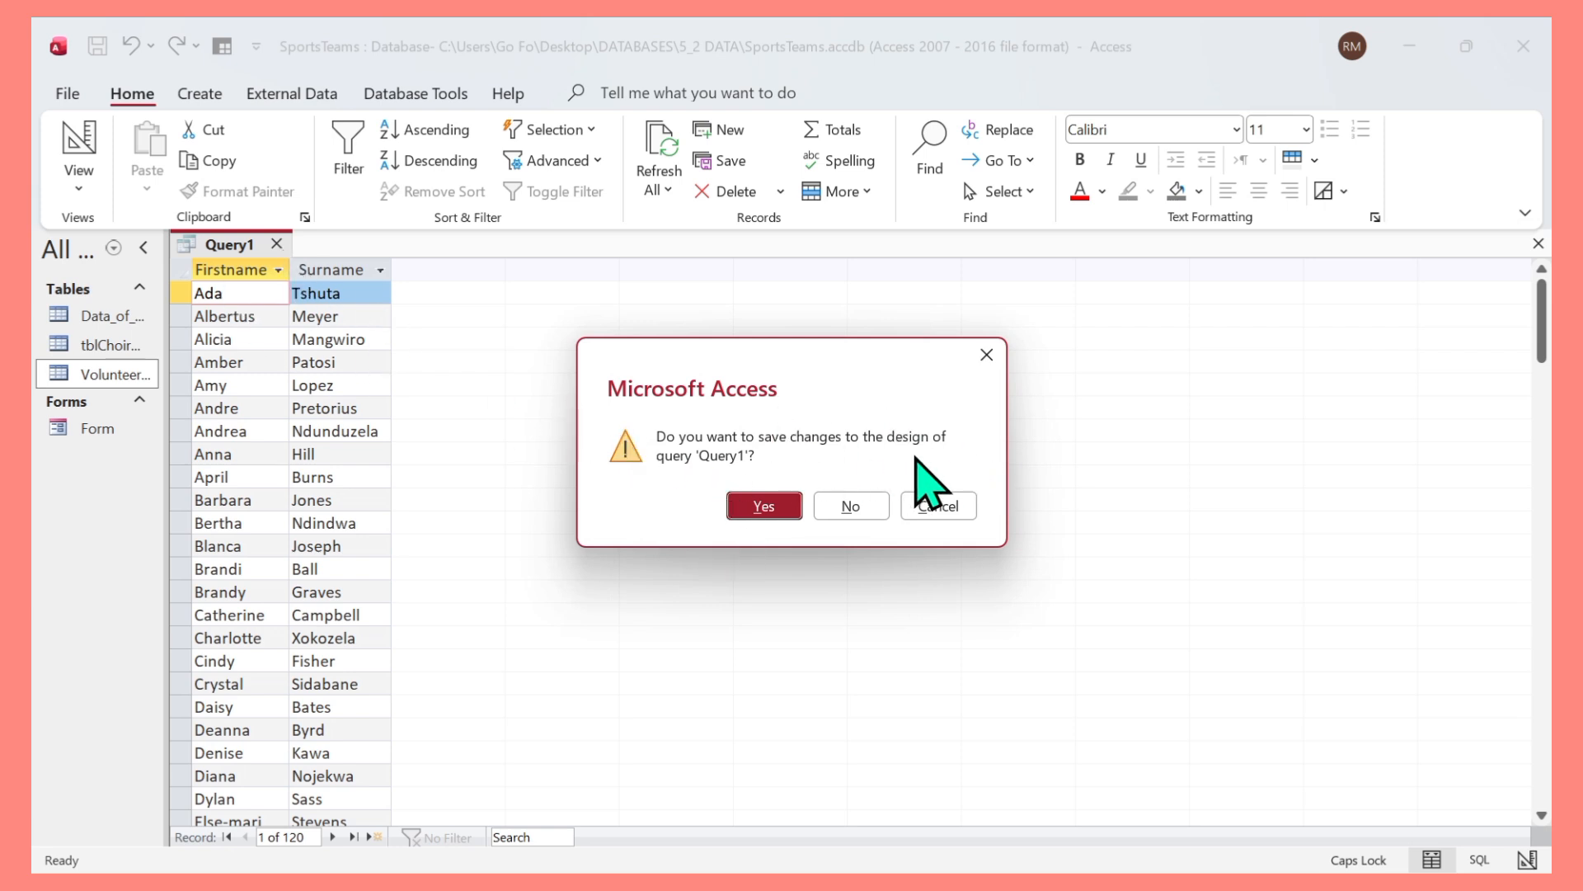
click(746, 505)
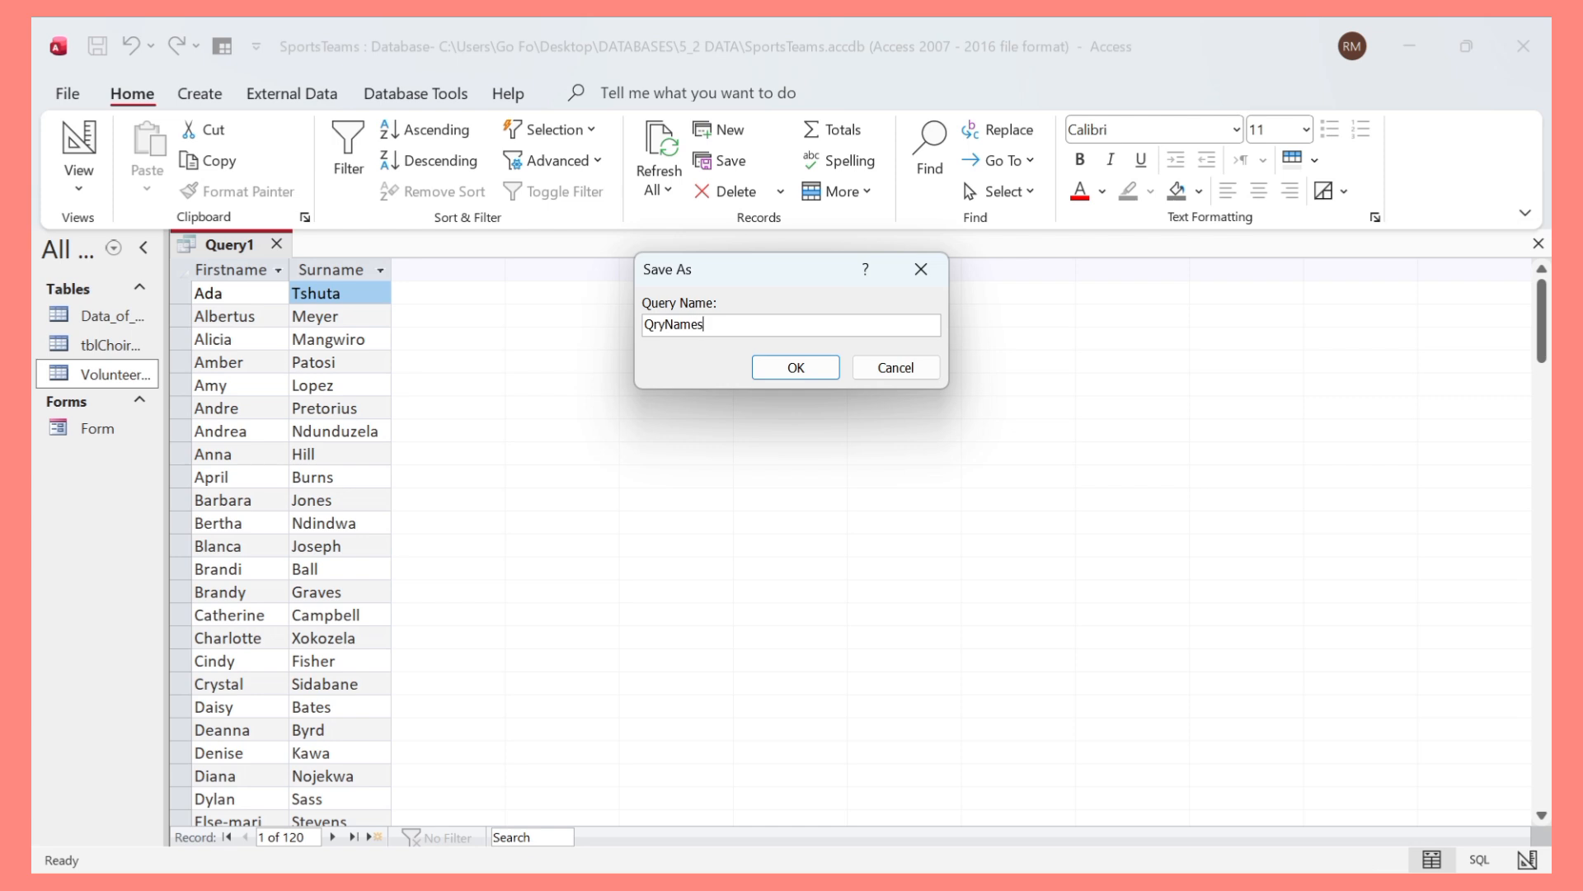
click(802, 367)
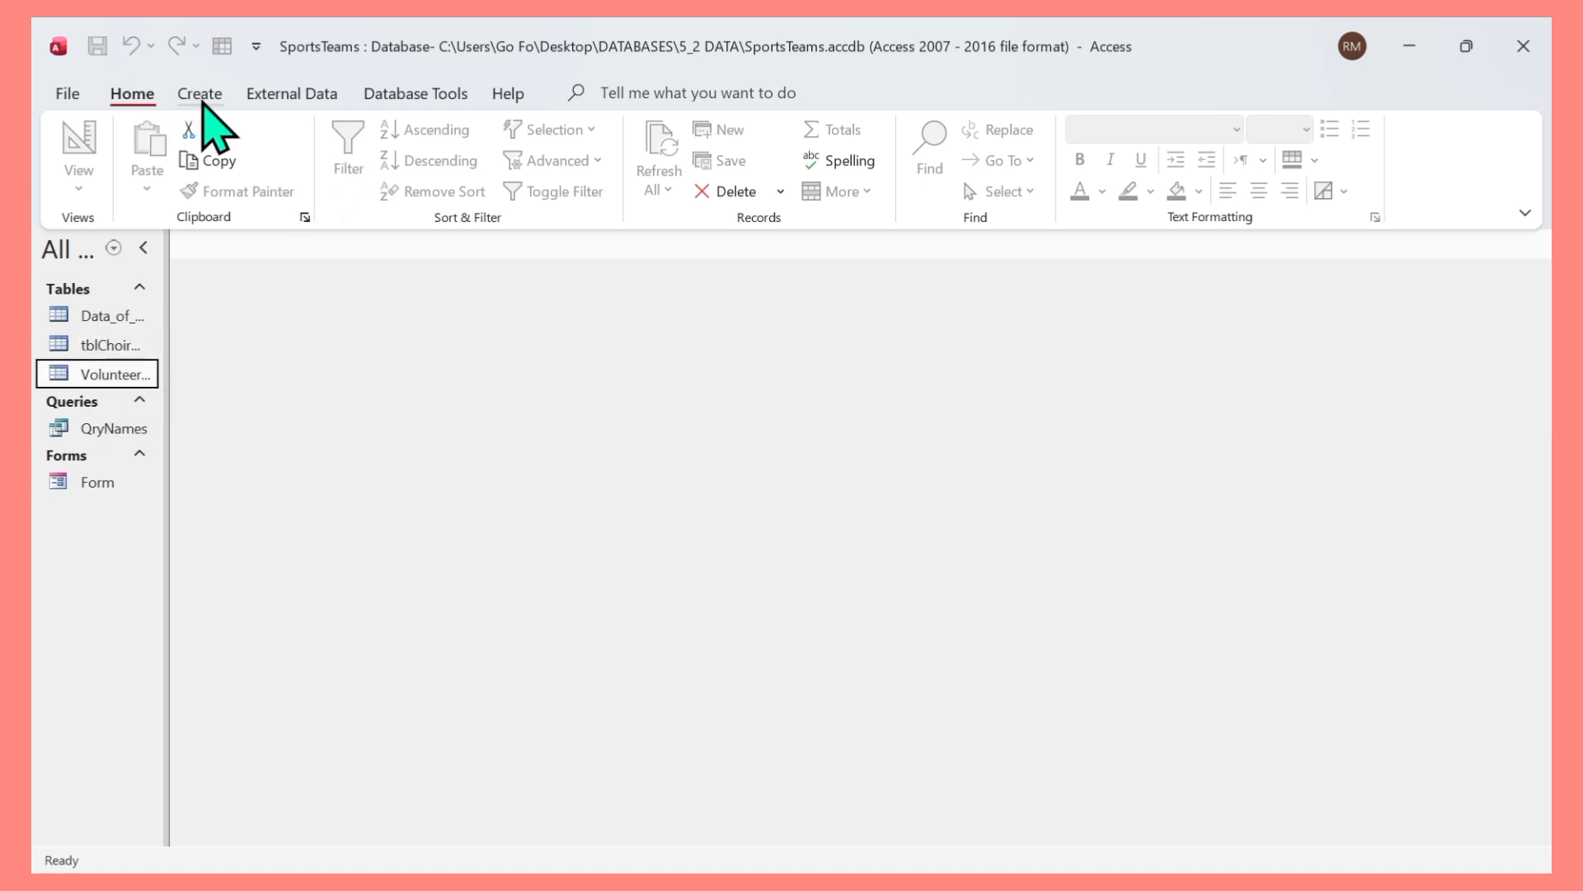
Start another new query design using the VolunteerData table and add the Firstname field.
click(203, 99)
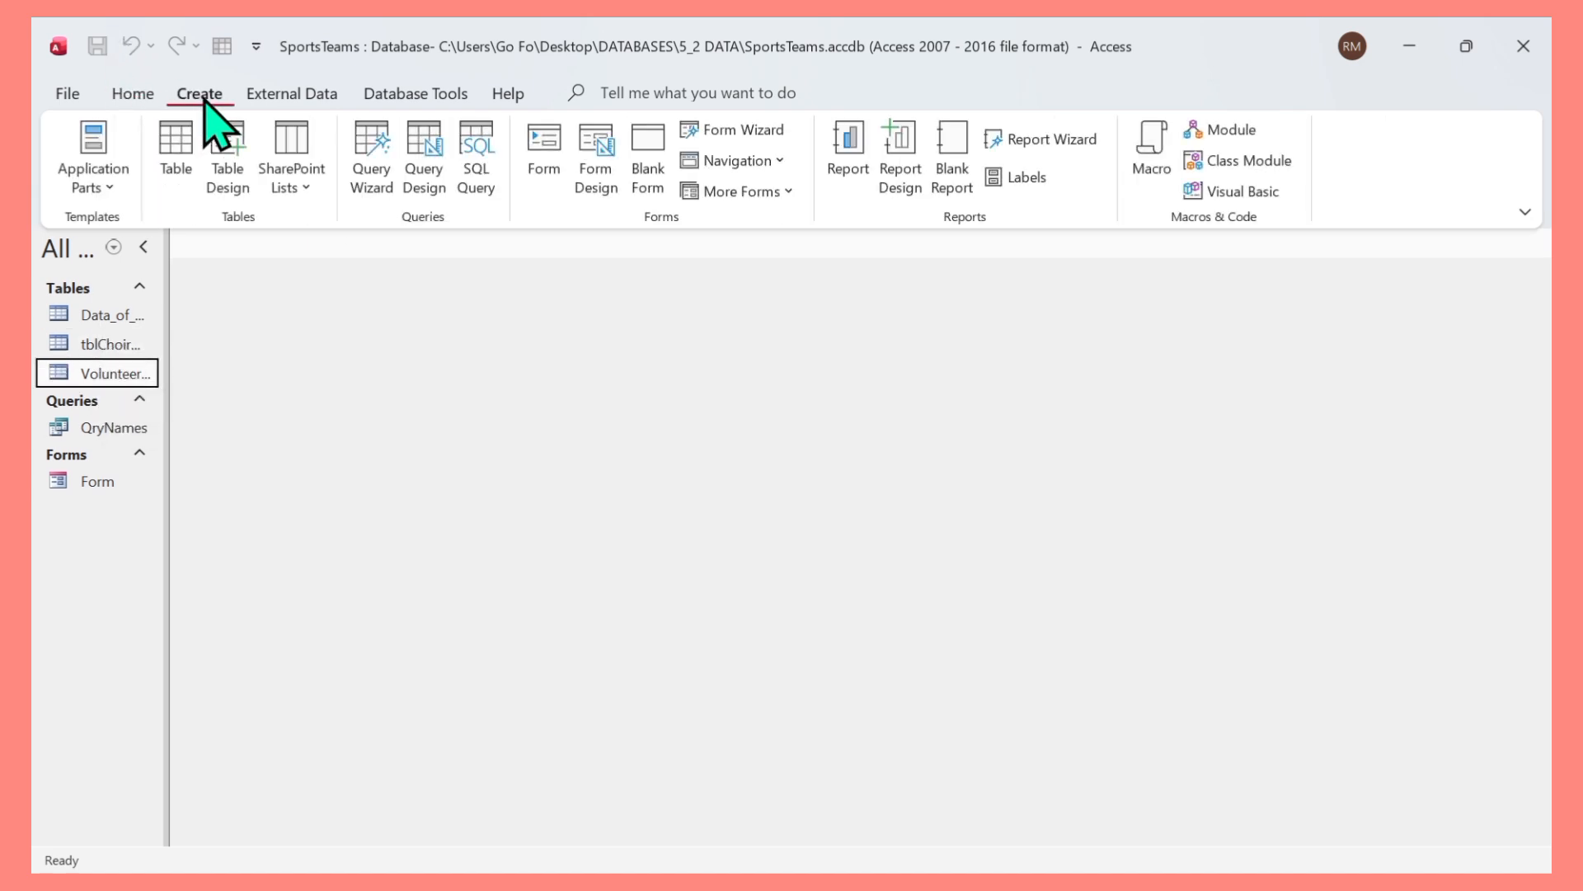
click(423, 153)
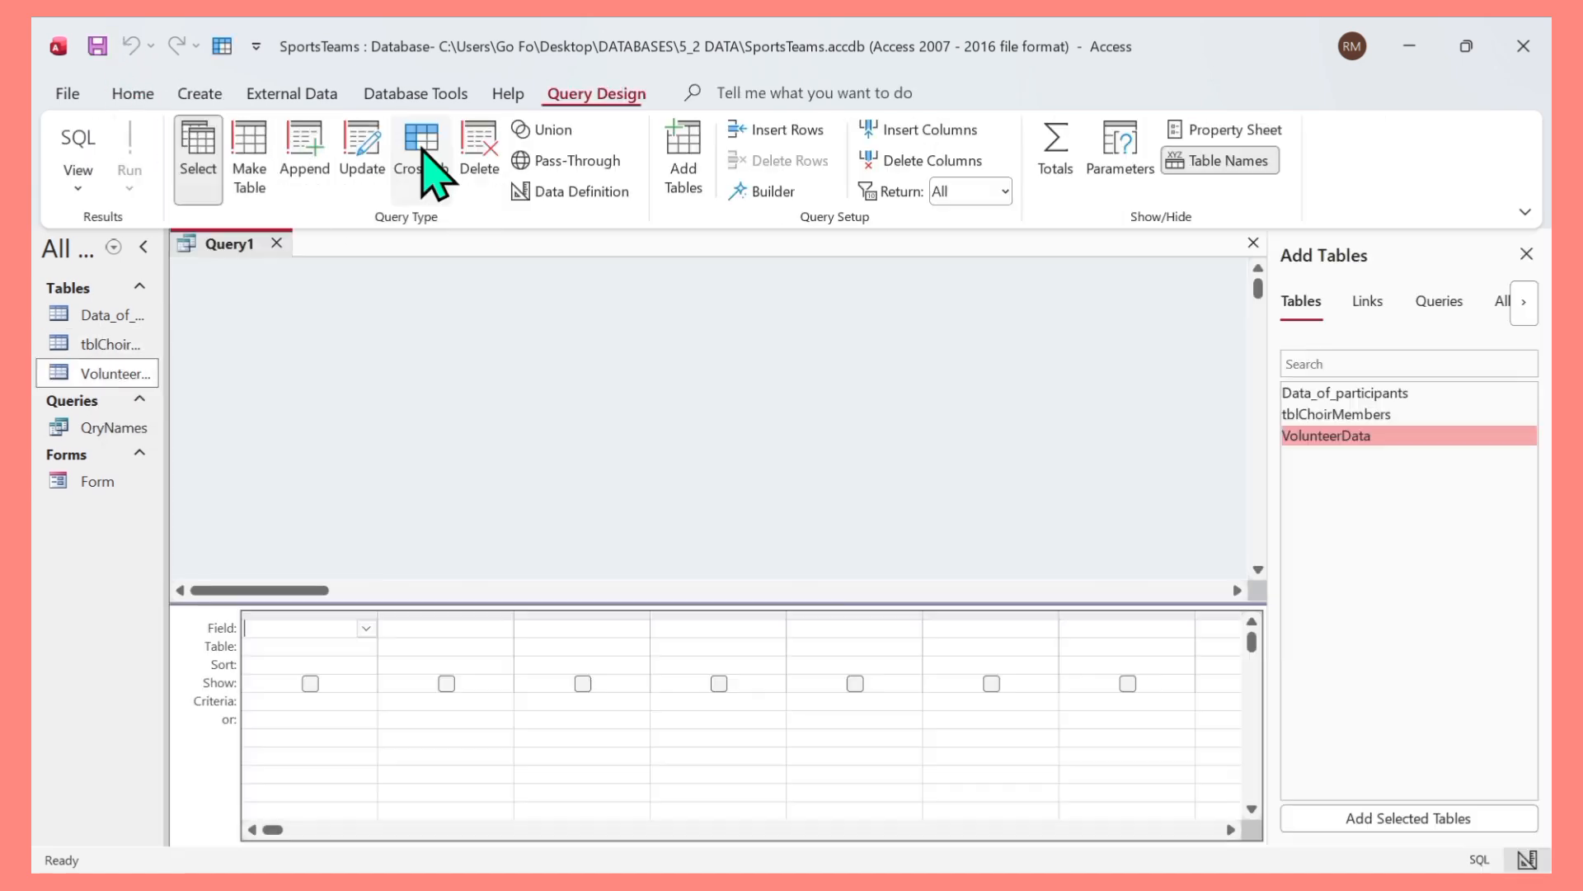
double_click(1323, 436)
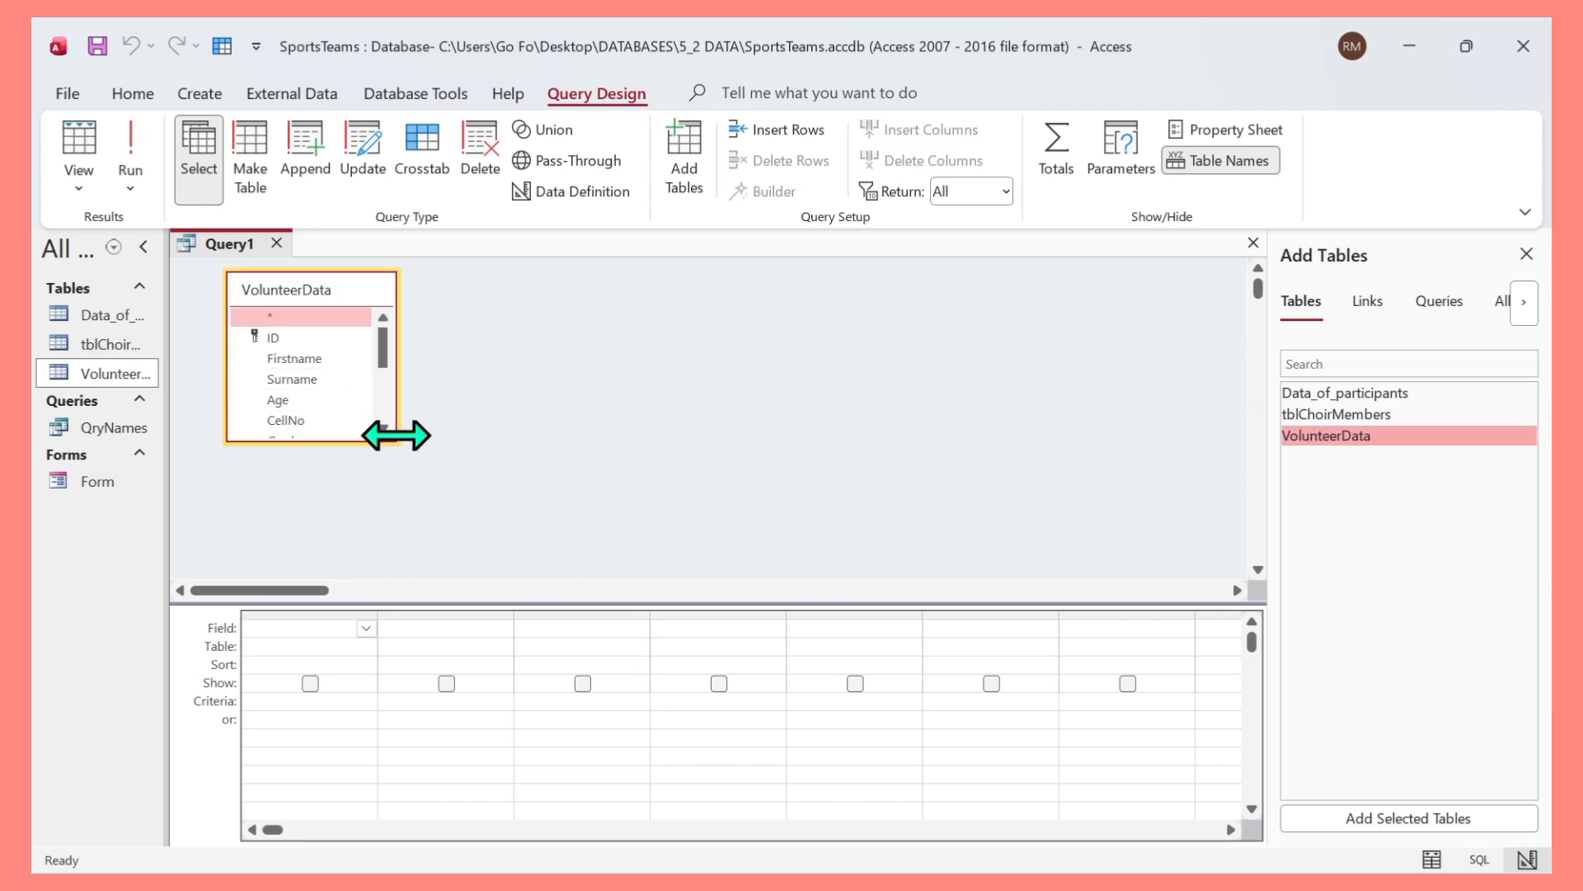
double_click(303, 362)
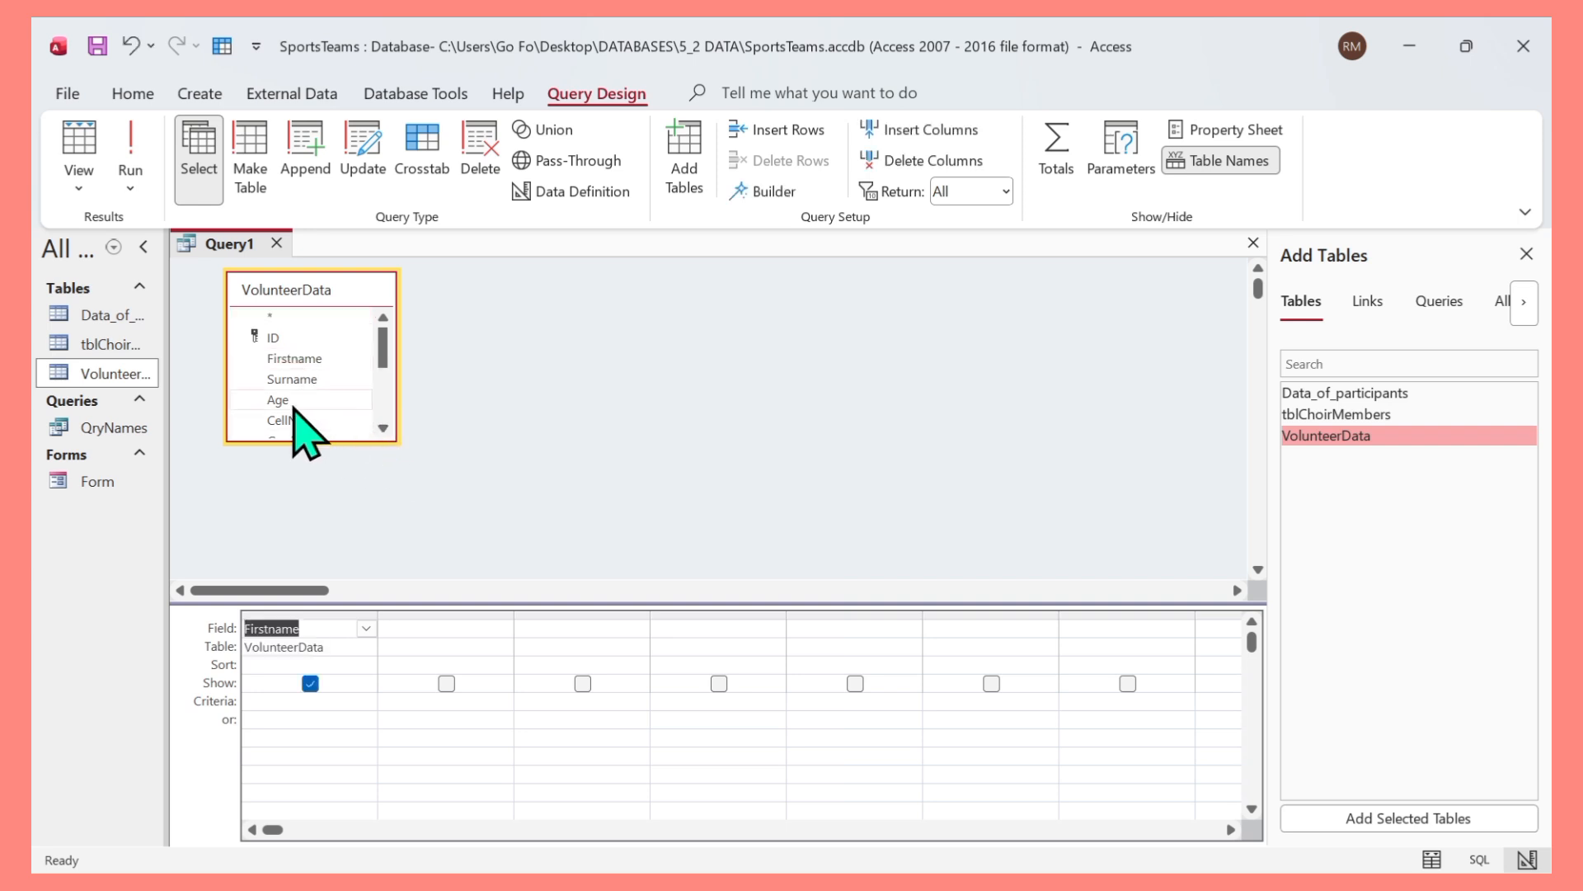
Add the Age and Grade fields to the query grid.
click(295, 403)
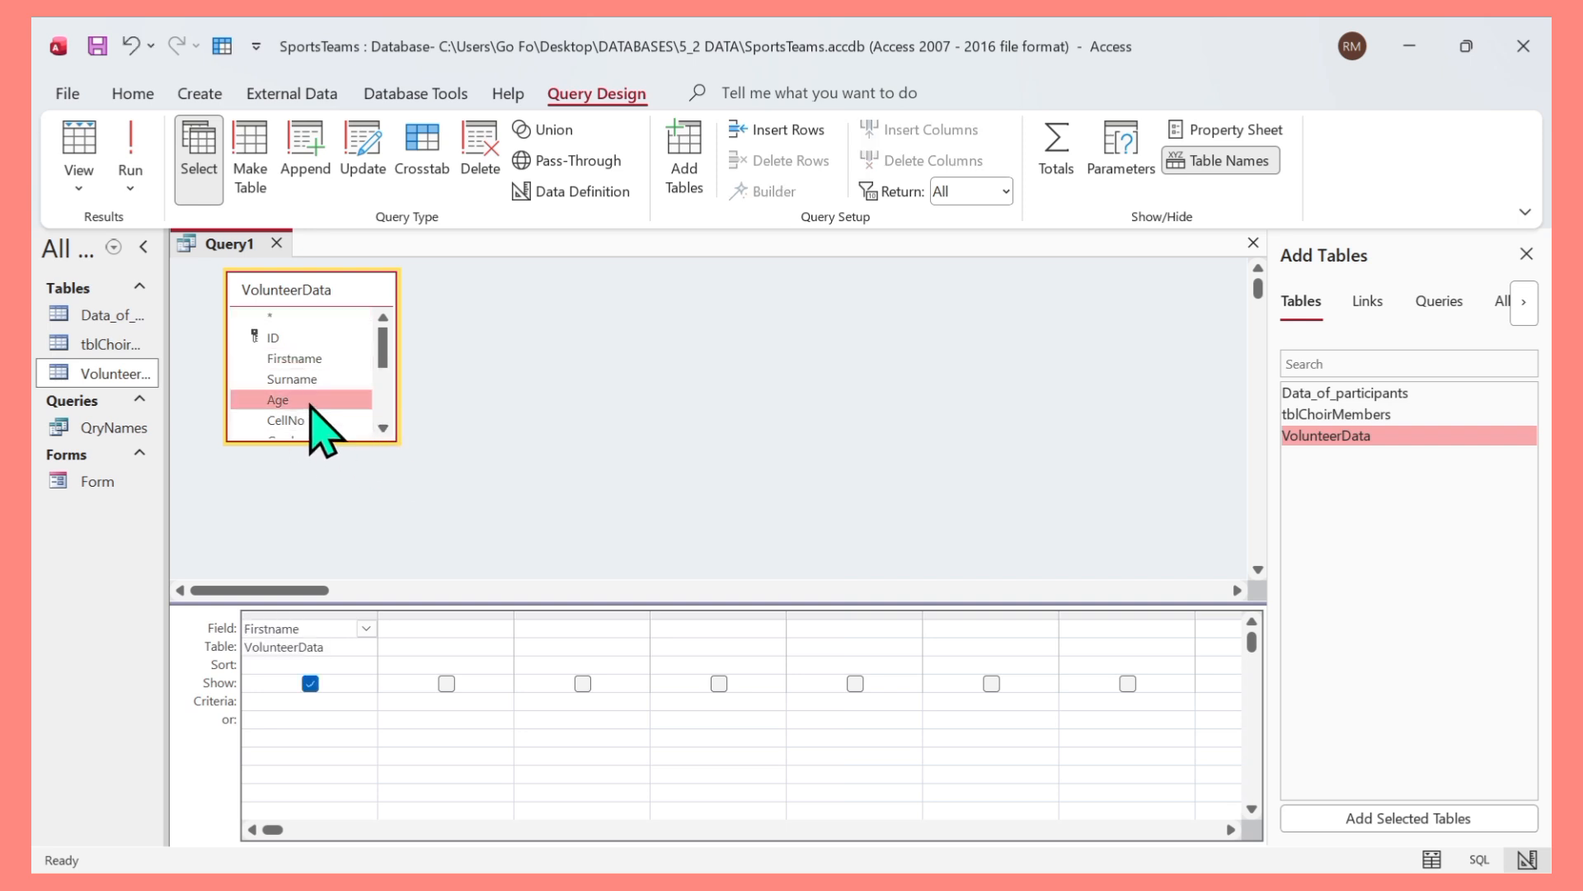
double_click(297, 401)
click(384, 428)
click(383, 428)
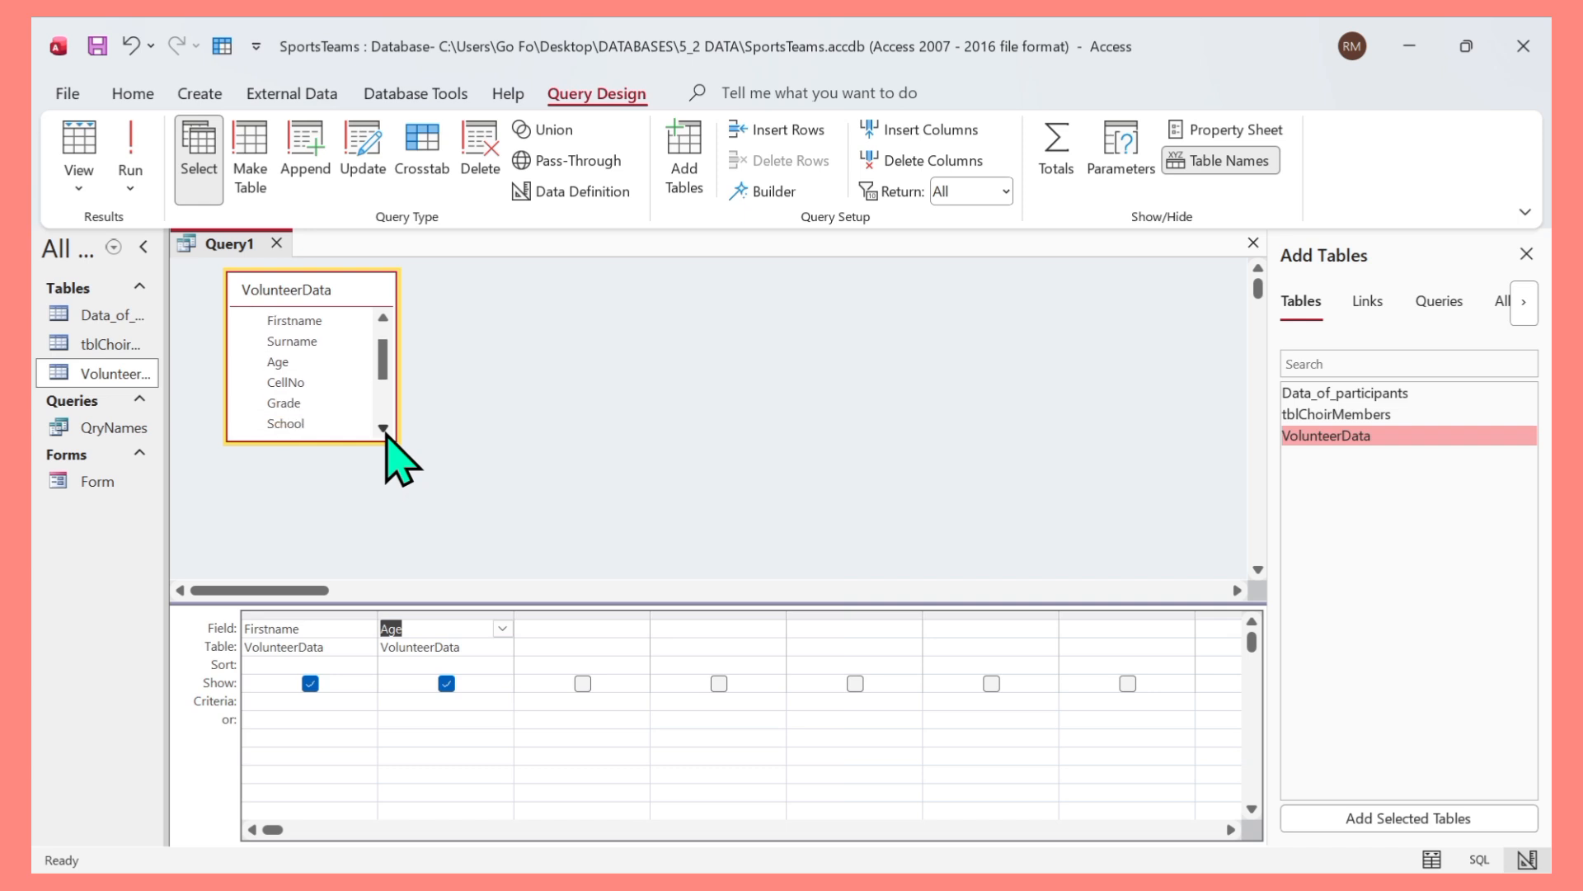
double_click(283, 404)
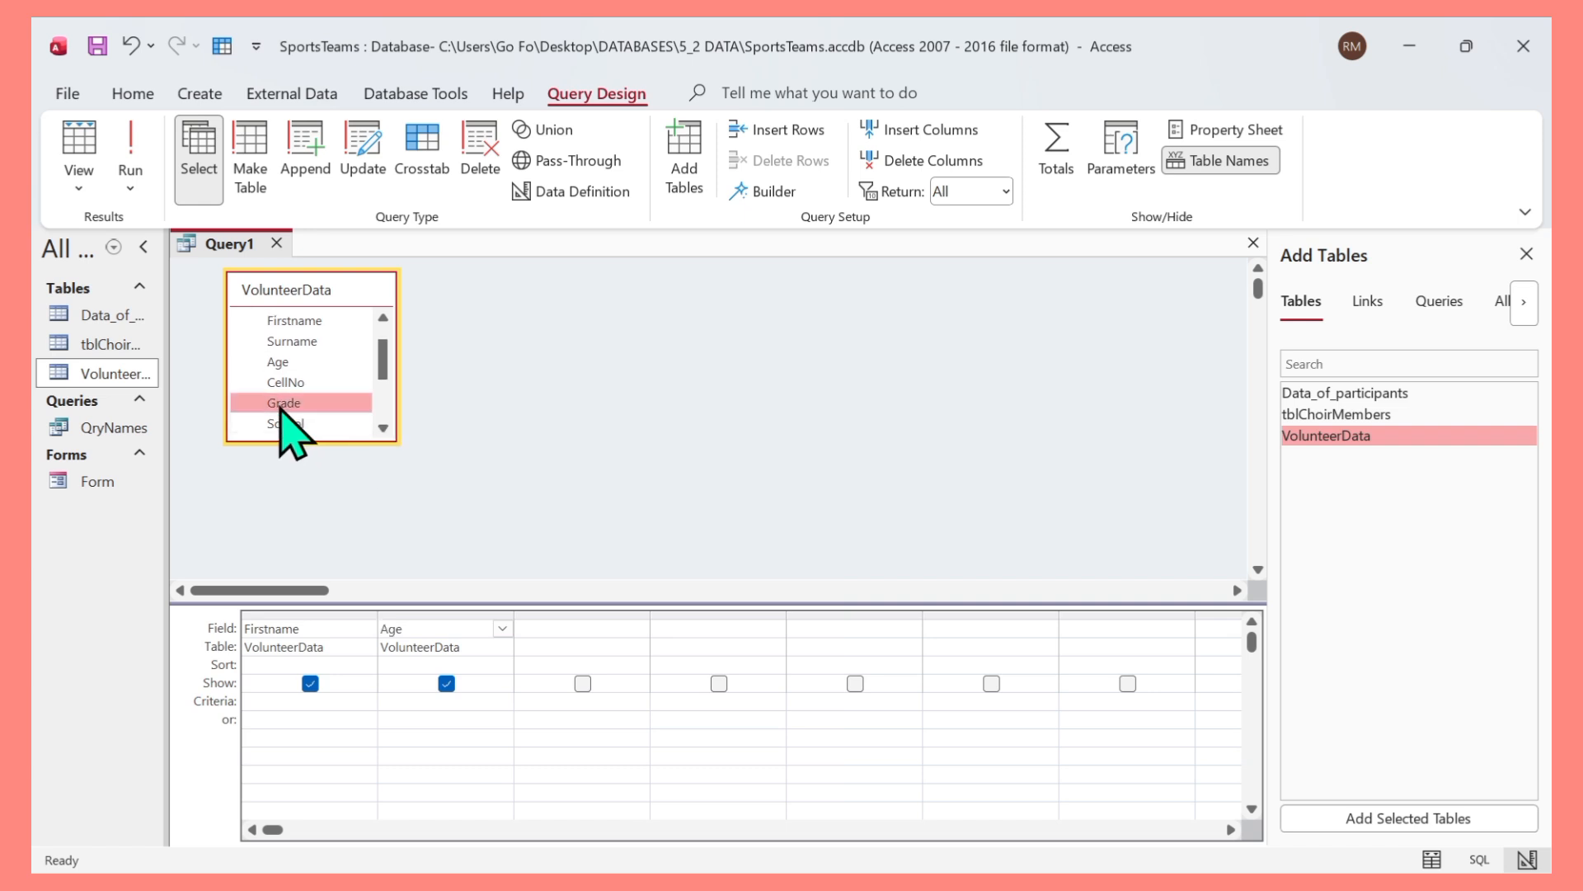
Add the Shifts and ShiftAmount fields to the query grid.
click(383, 428)
click(384, 428)
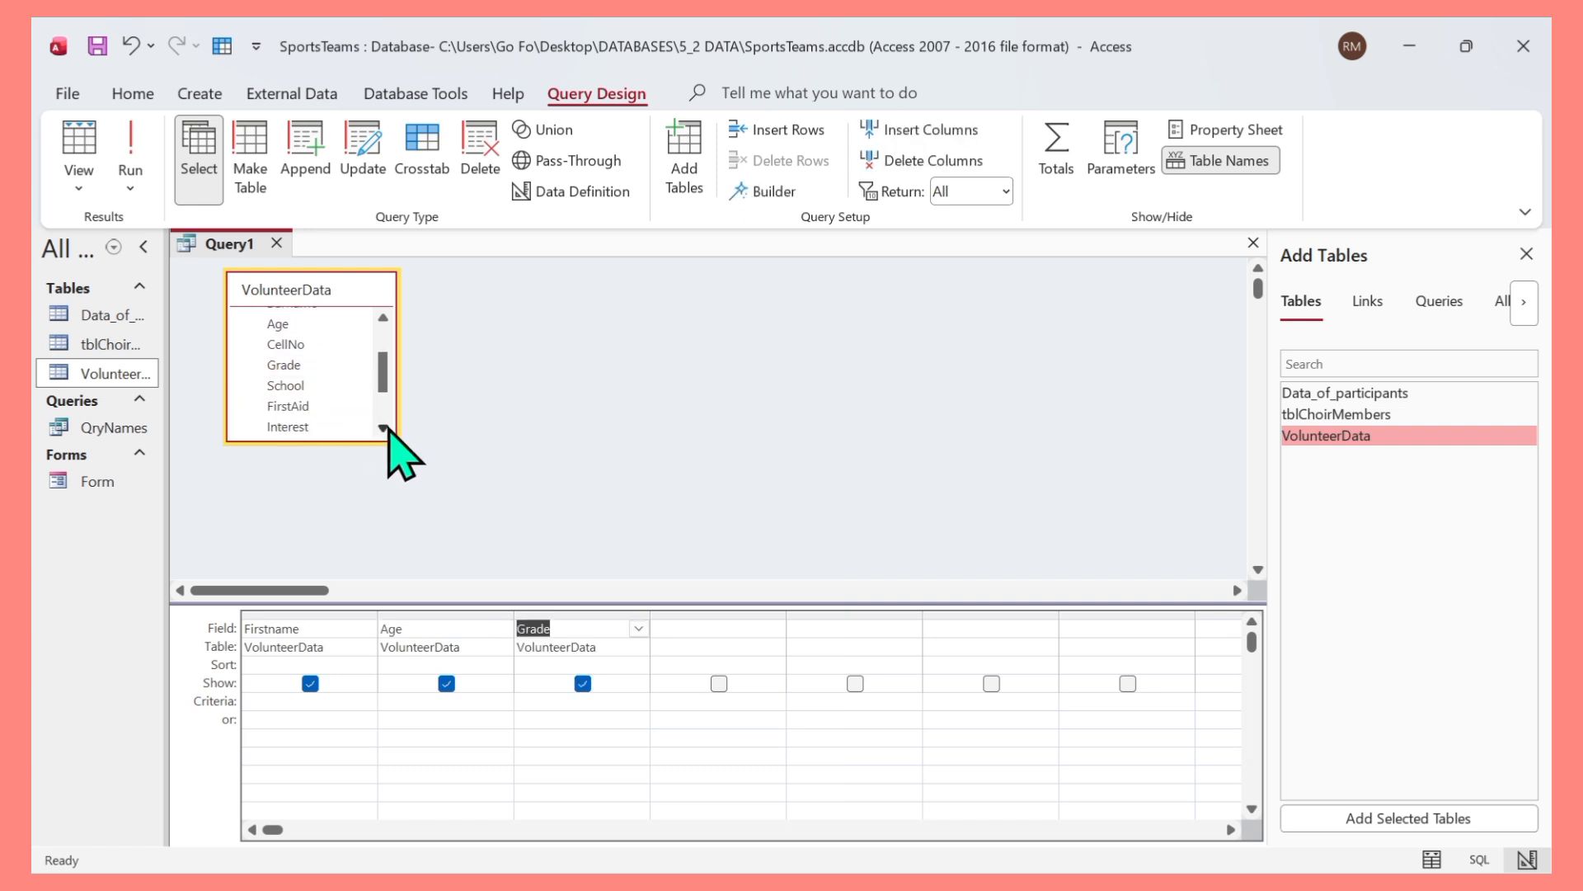
click(384, 428)
click(383, 428)
click(384, 428)
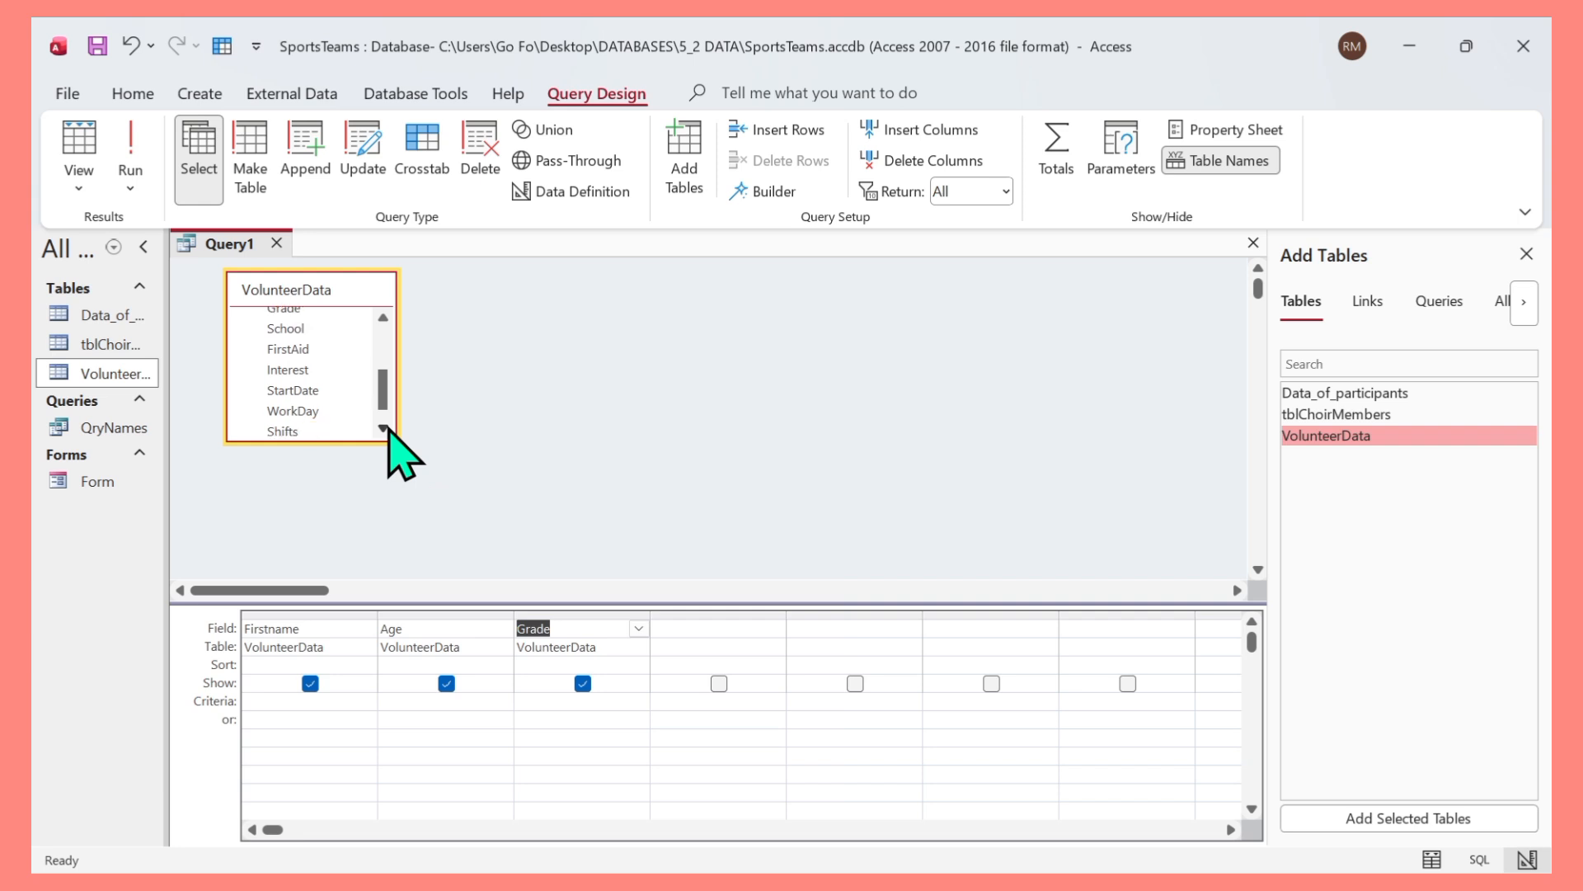
click(384, 428)
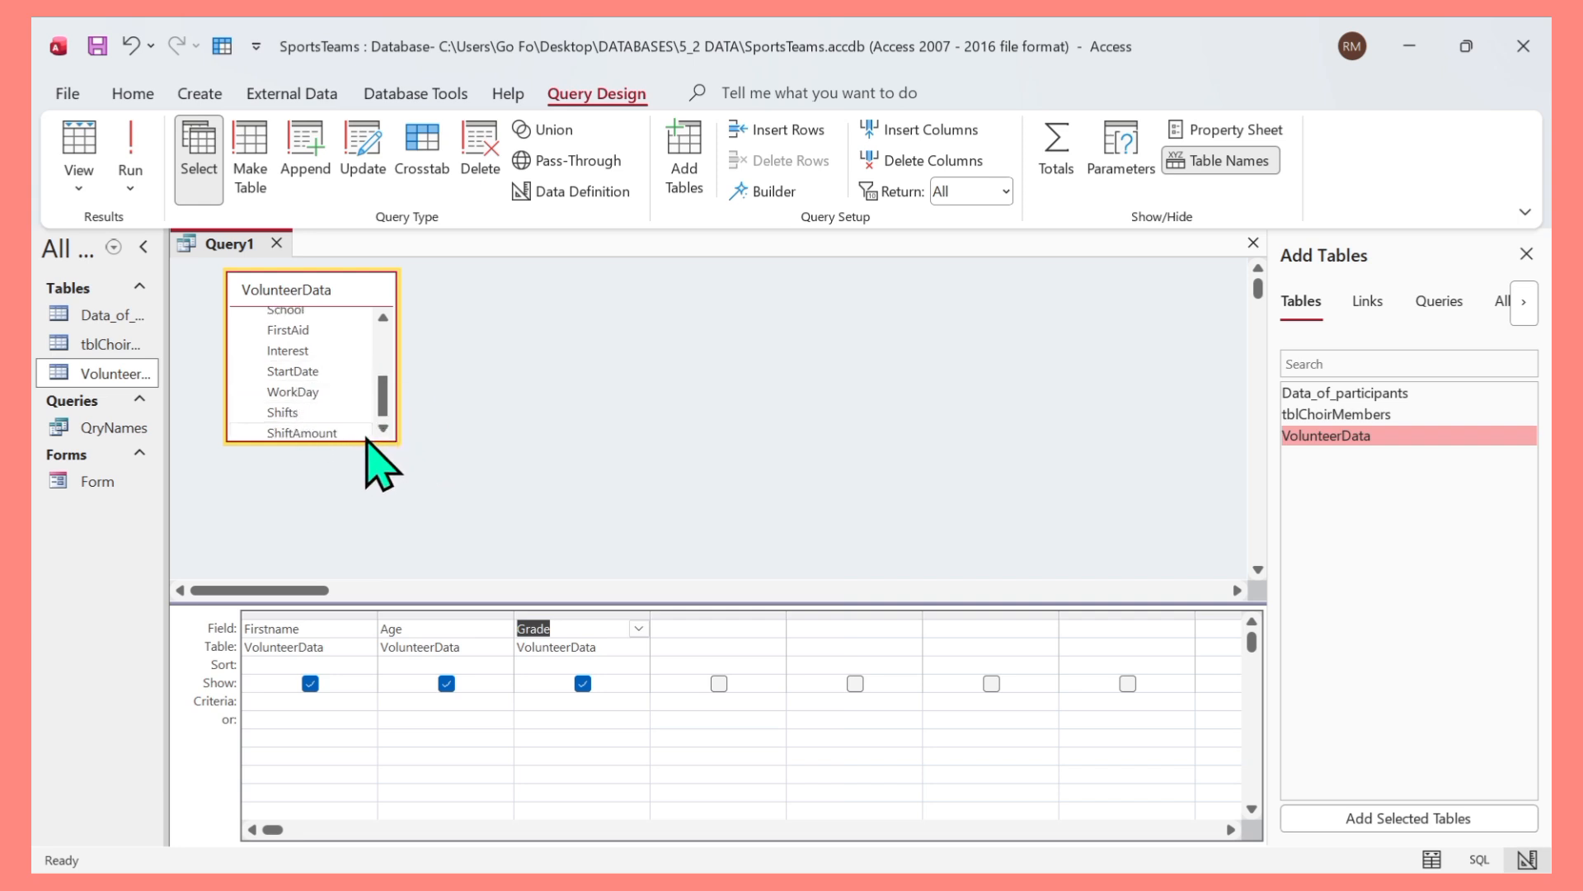
double_click(323, 413)
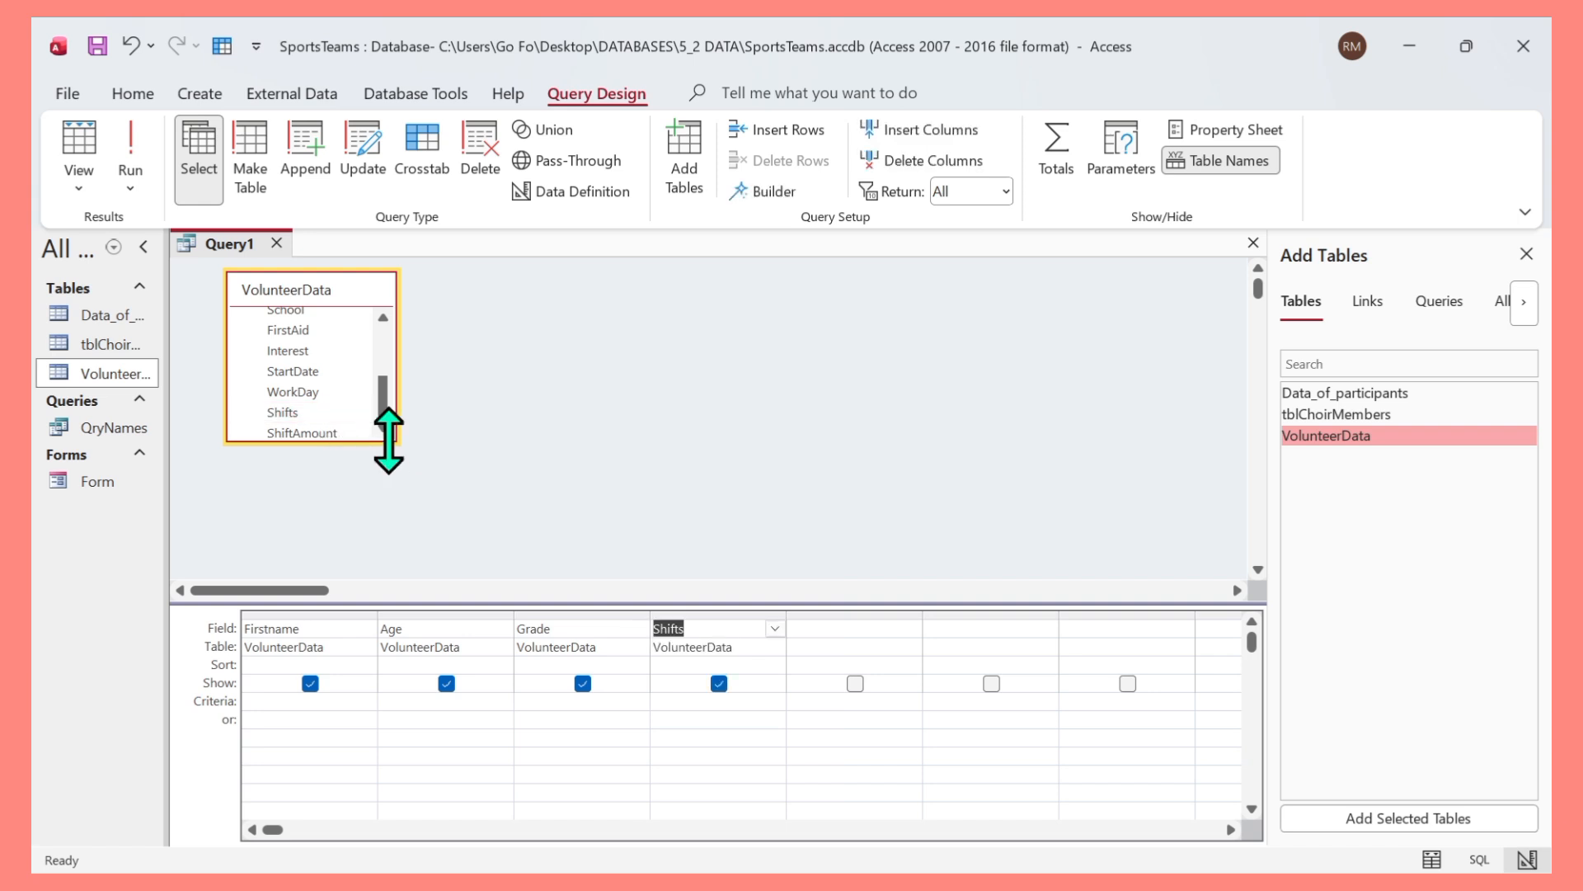
click(384, 430)
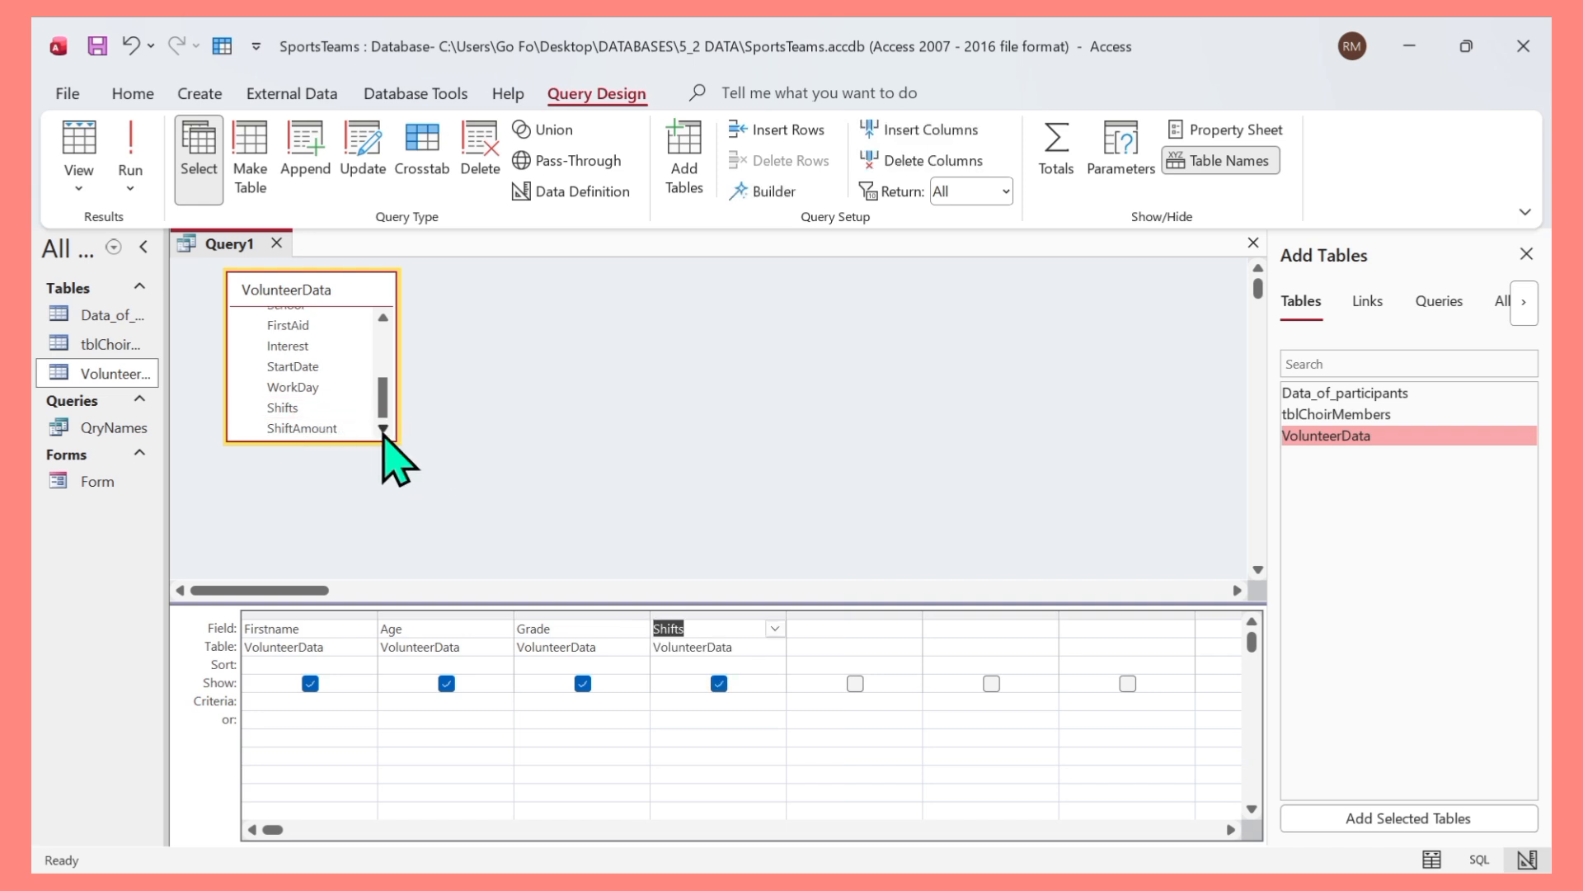
double_click(313, 428)
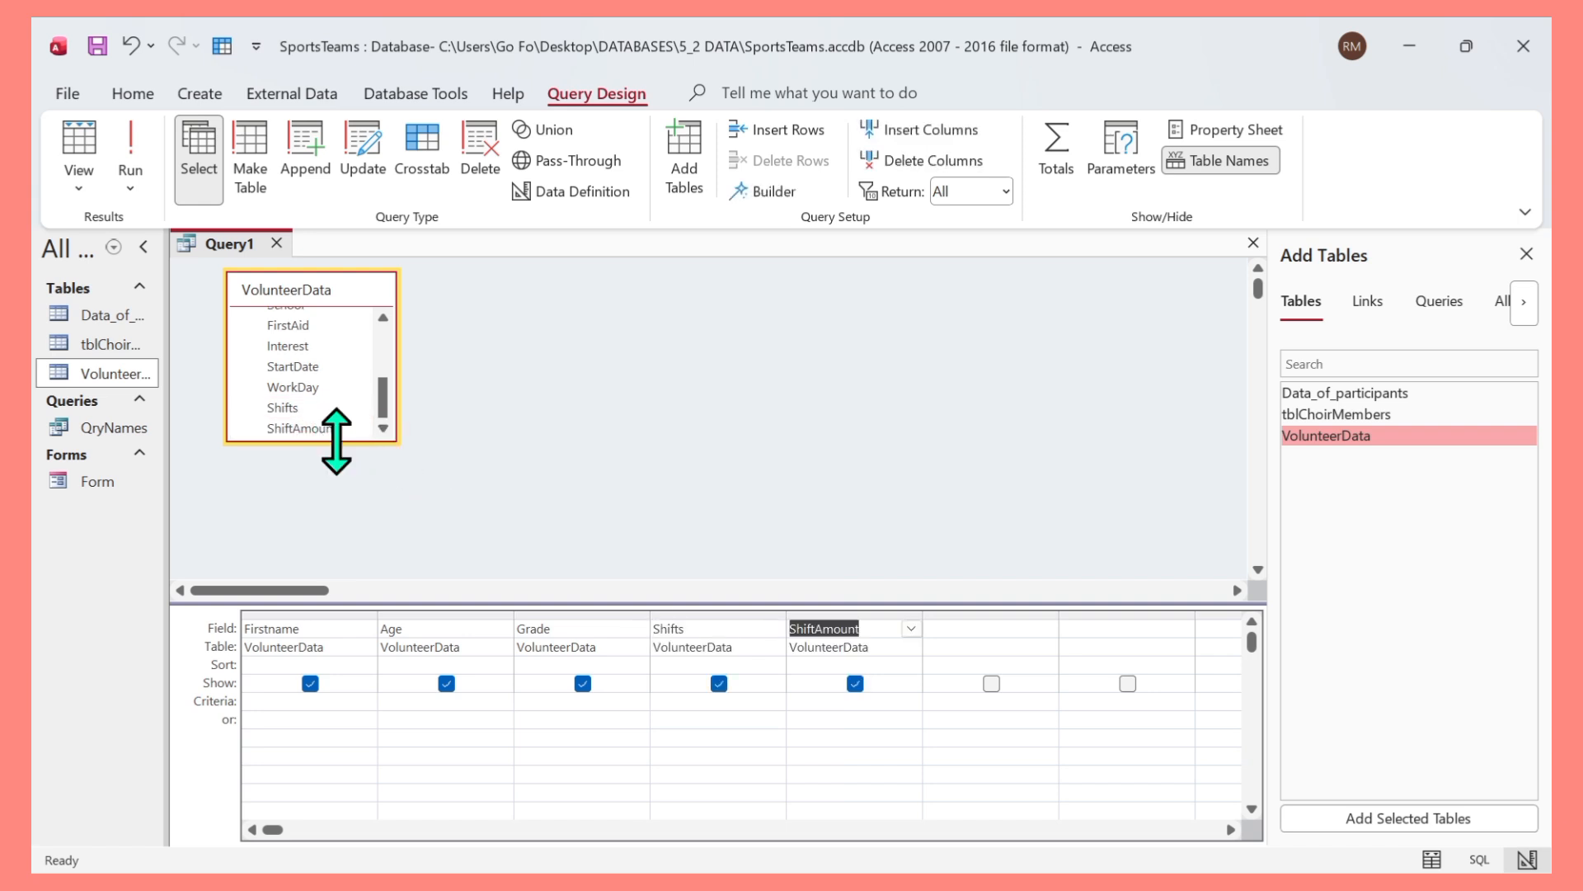
Add the StartDate field from the VolunteerData table to the query grid.
click(477, 381)
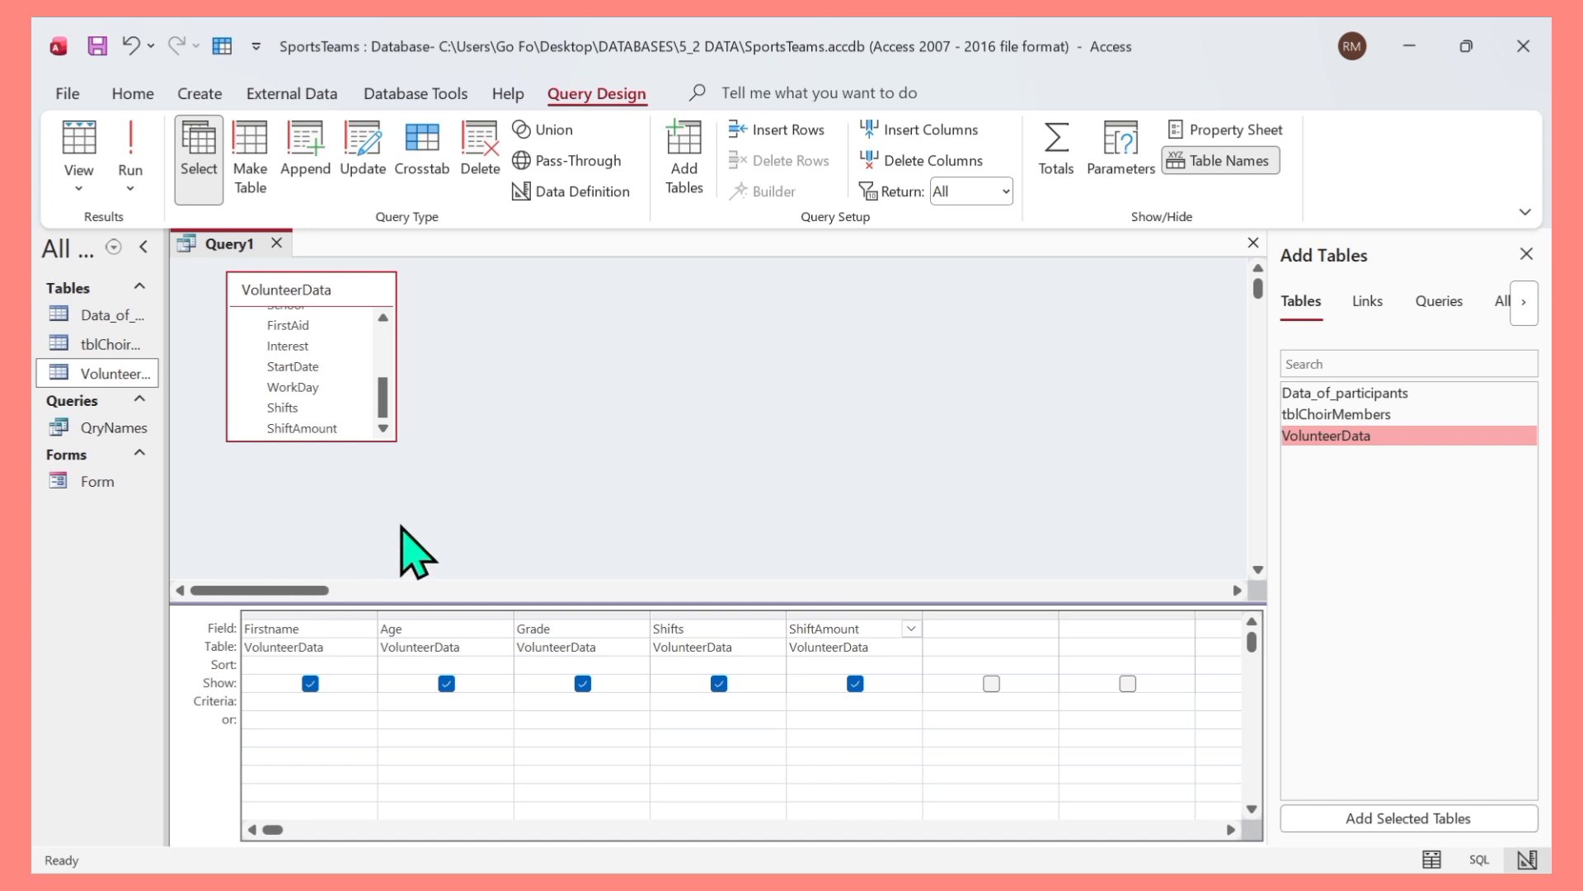
click(383, 318)
click(383, 318)
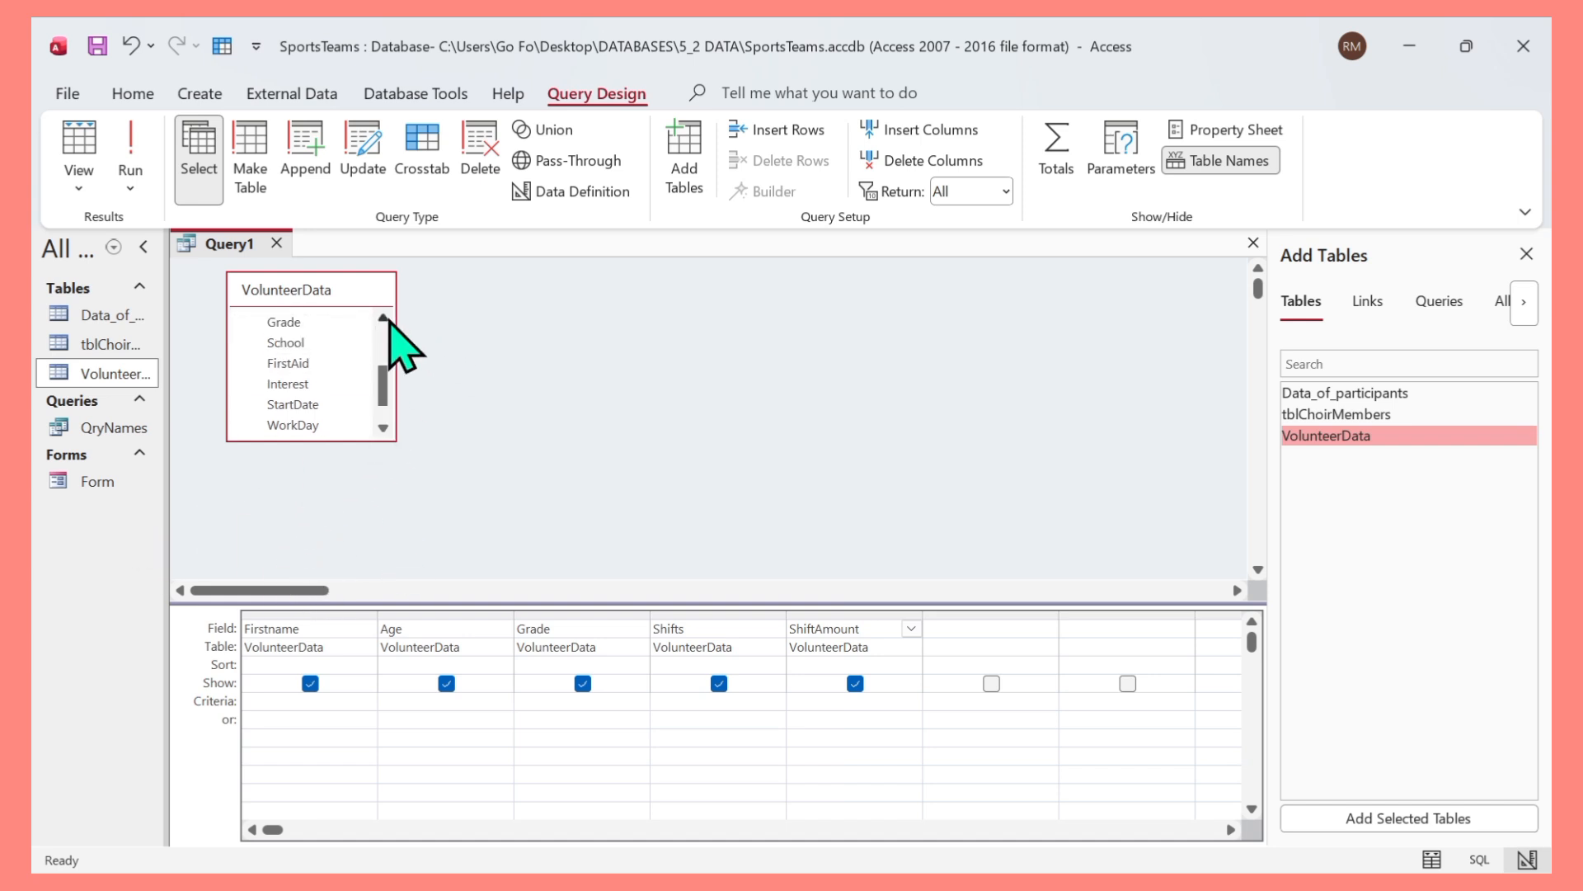
click(383, 318)
click(383, 319)
click(383, 318)
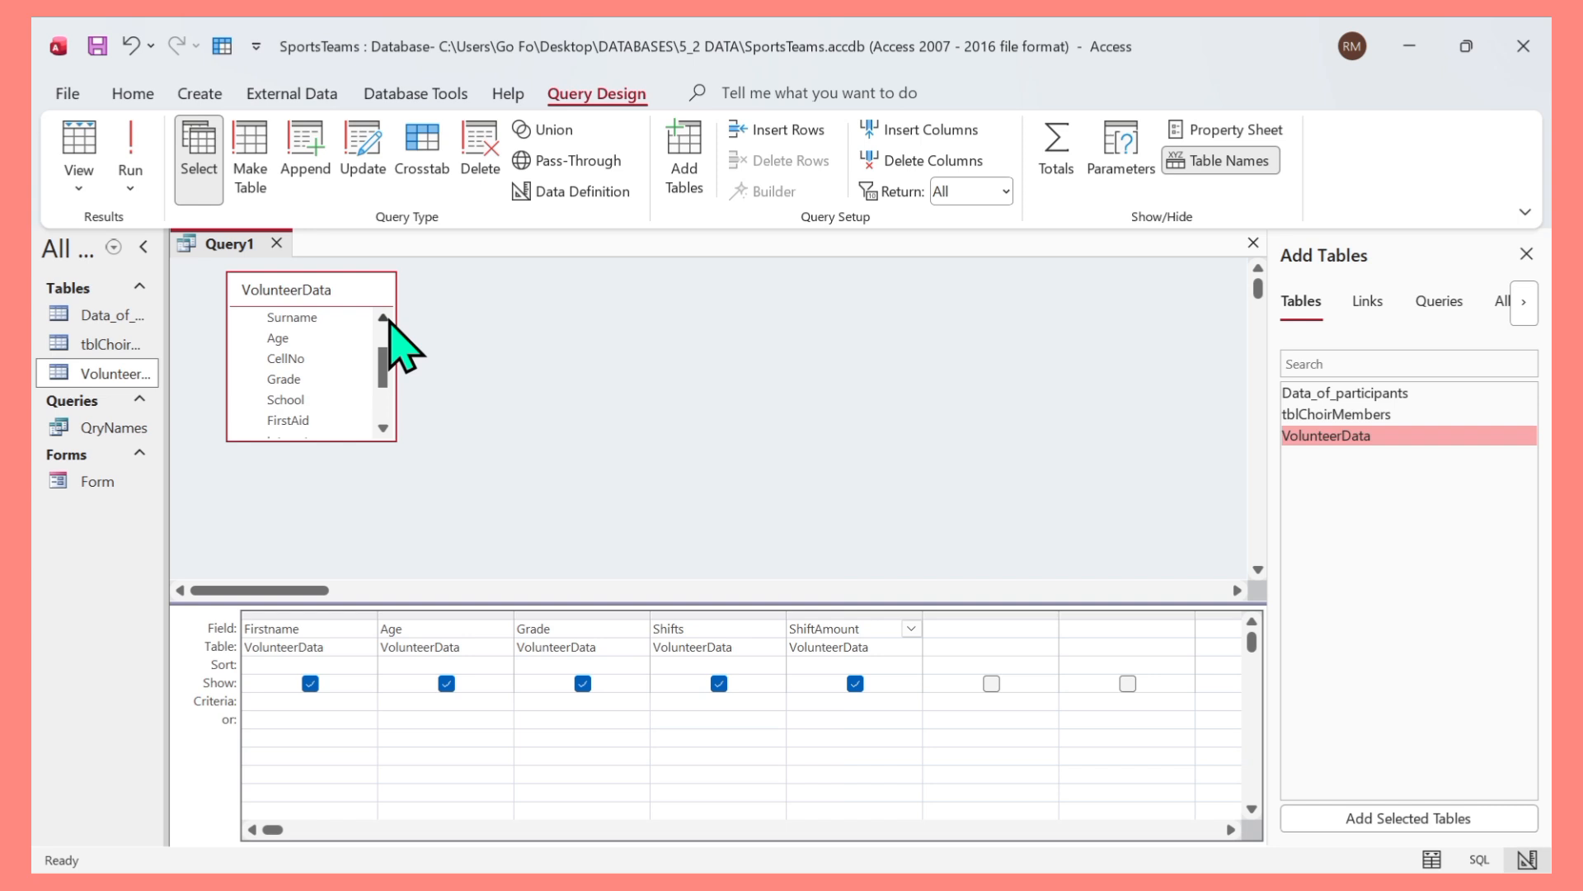
click(387, 320)
click(387, 320)
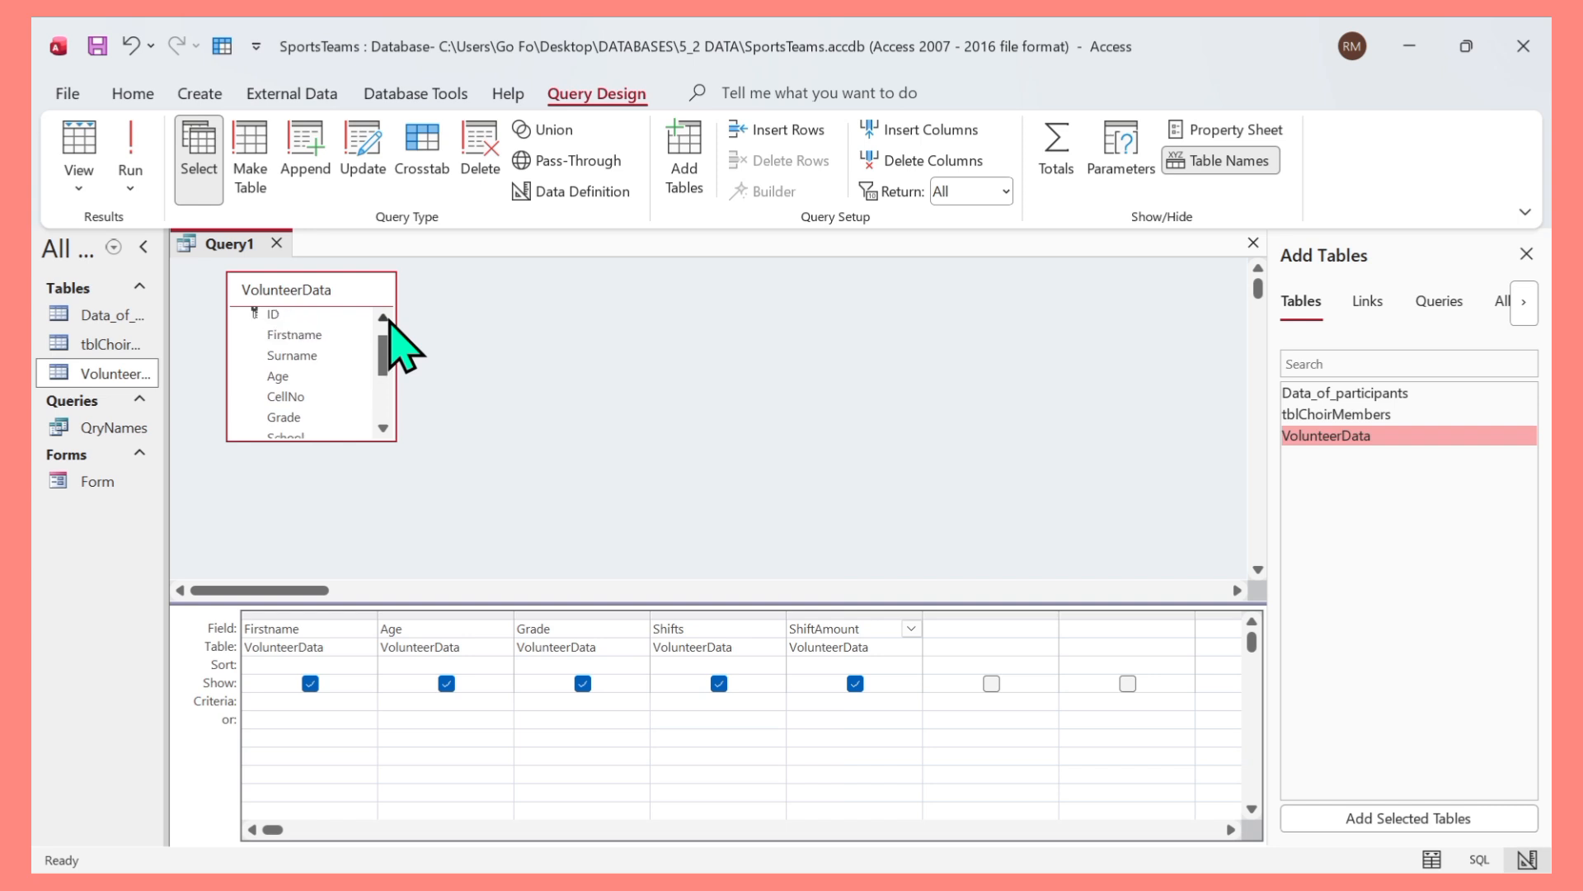
click(383, 429)
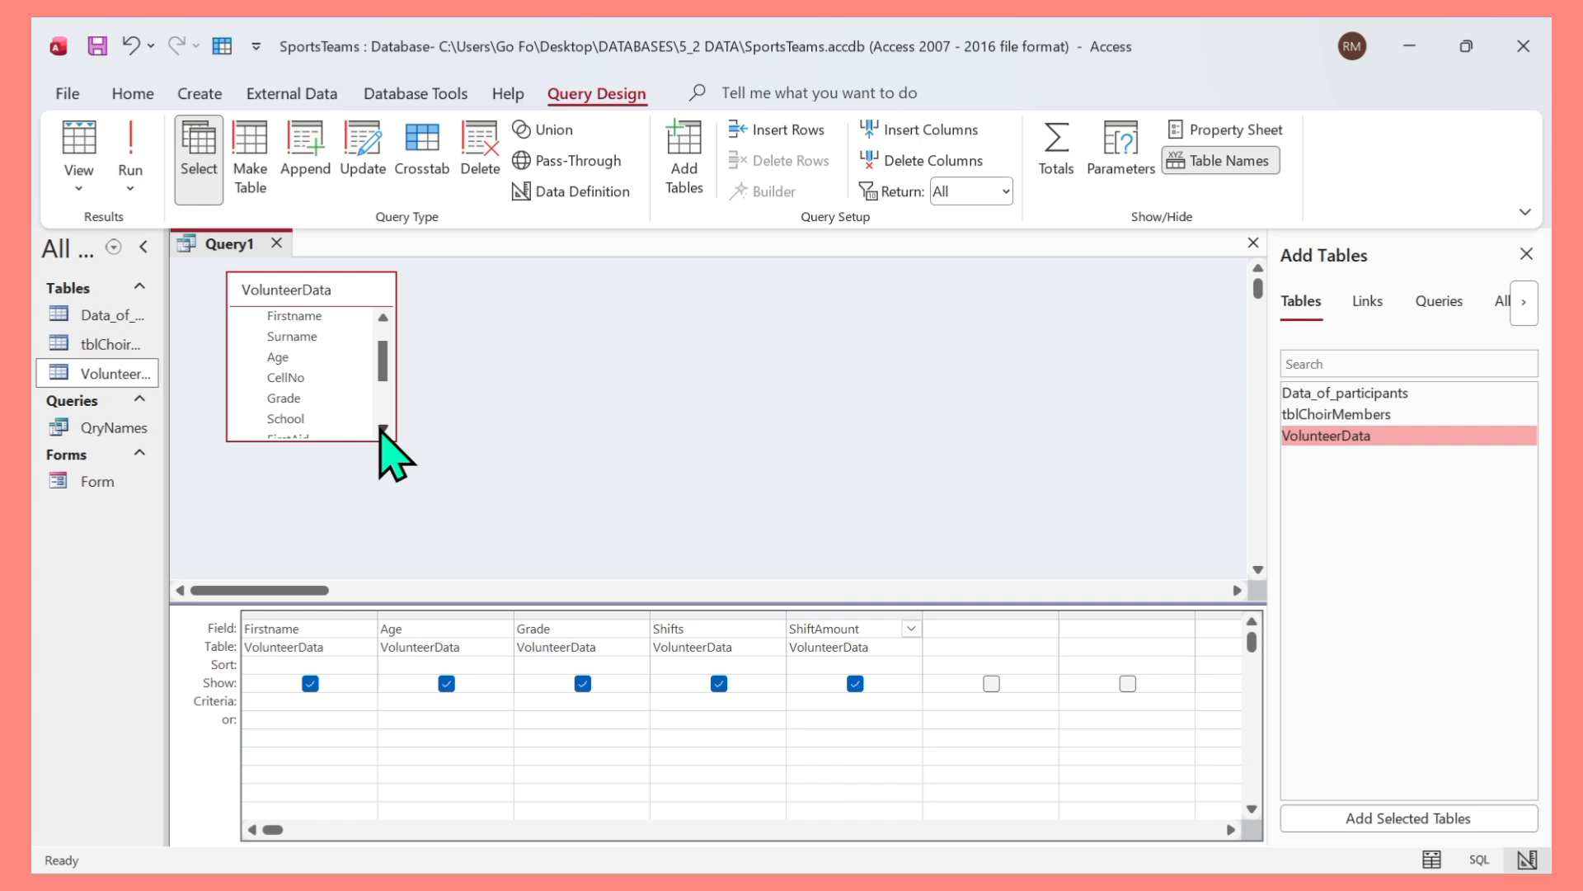
click(382, 429)
click(383, 430)
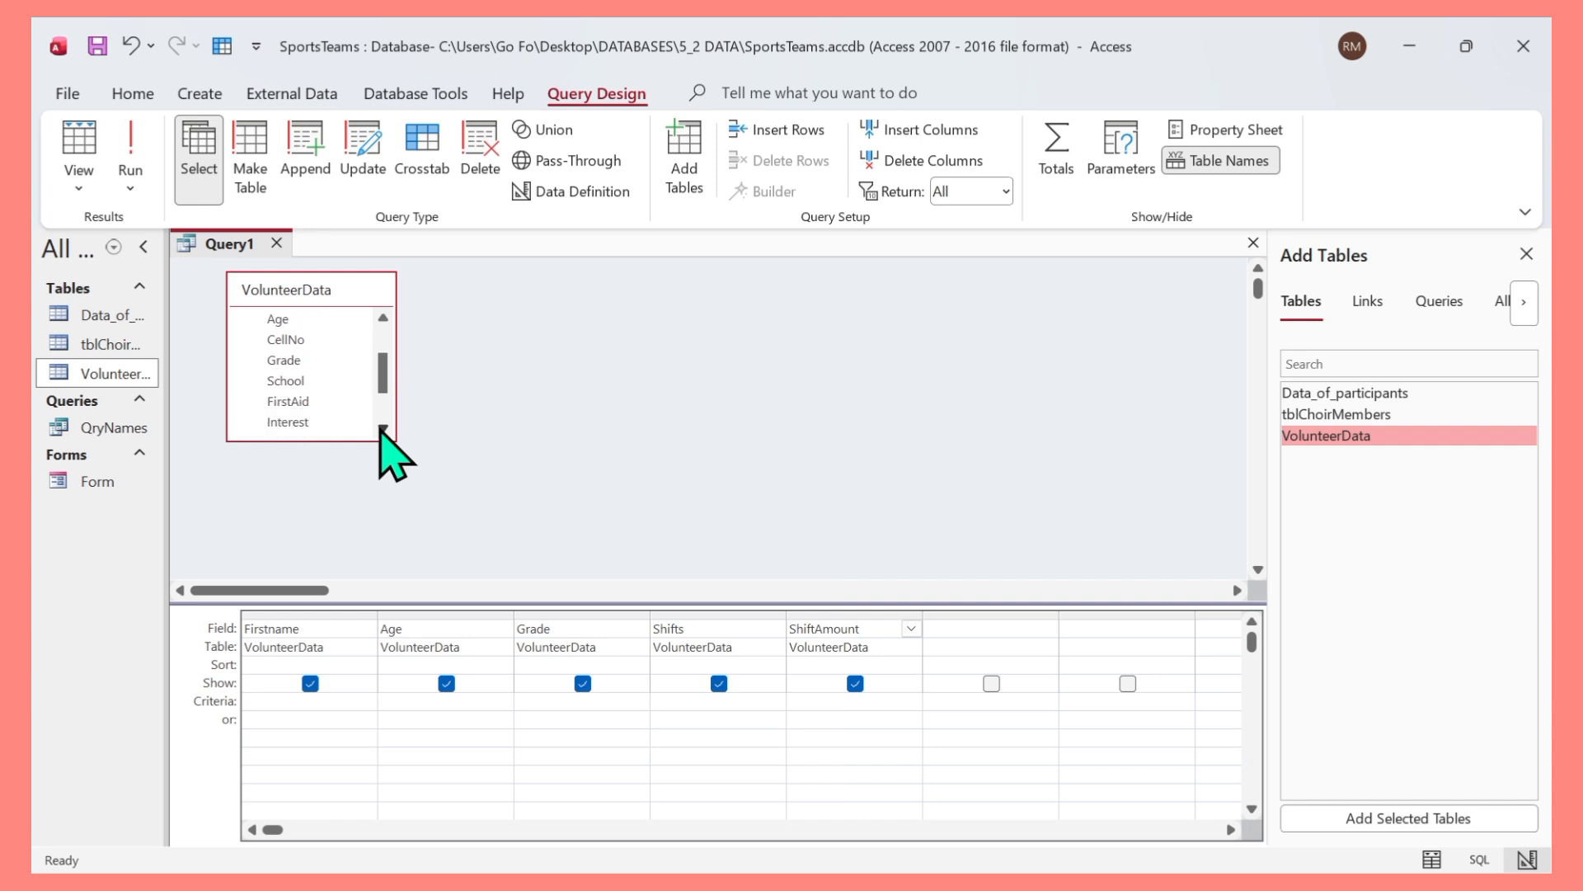
click(383, 430)
click(383, 429)
click(383, 429)
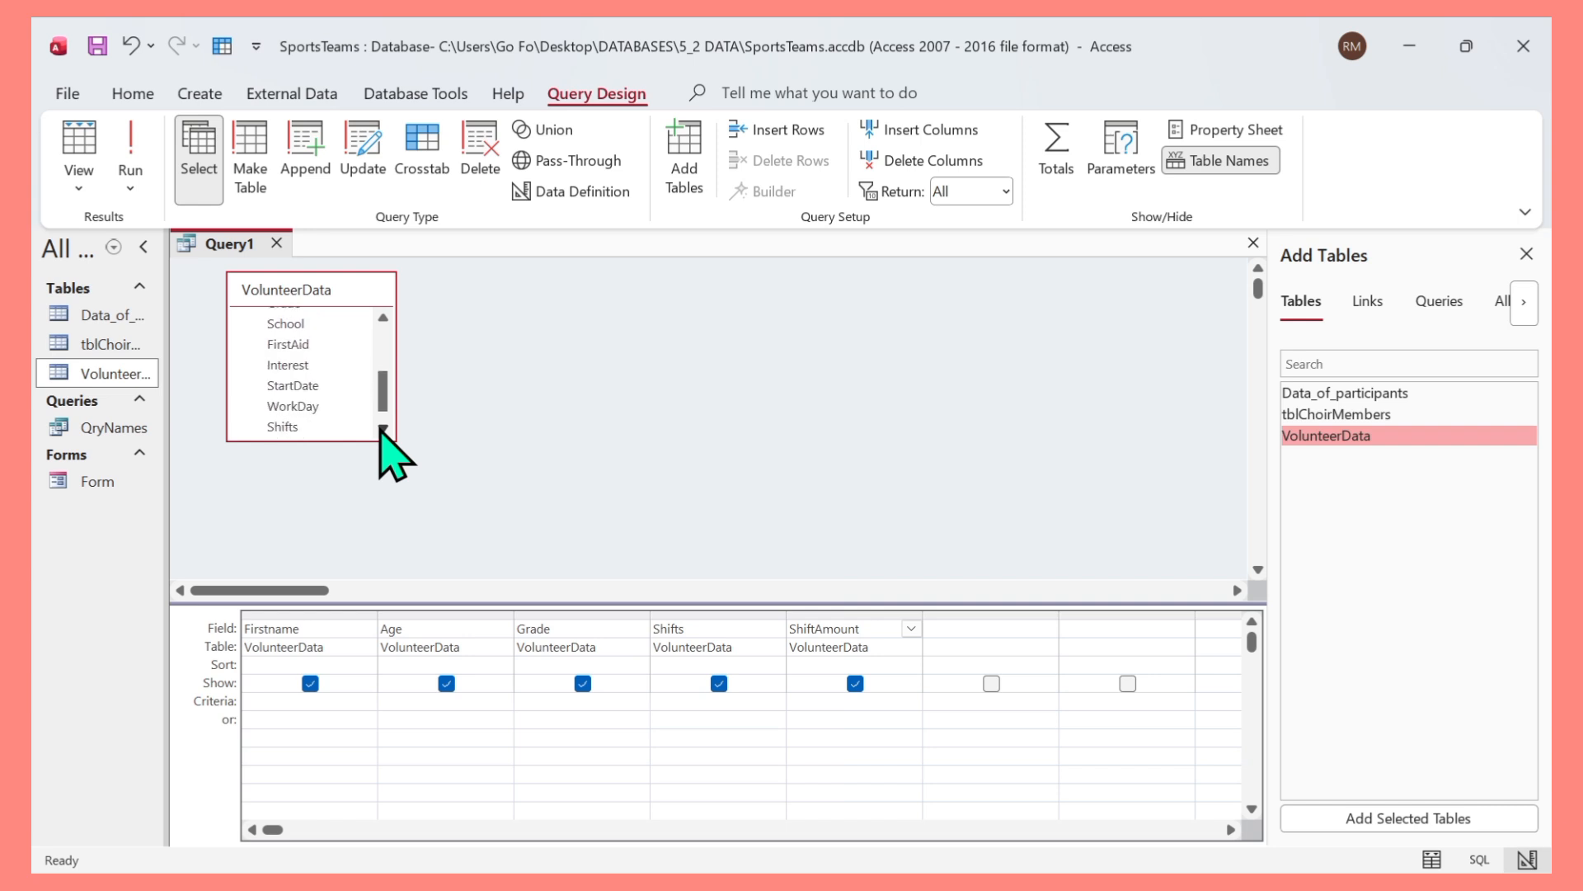
click(382, 429)
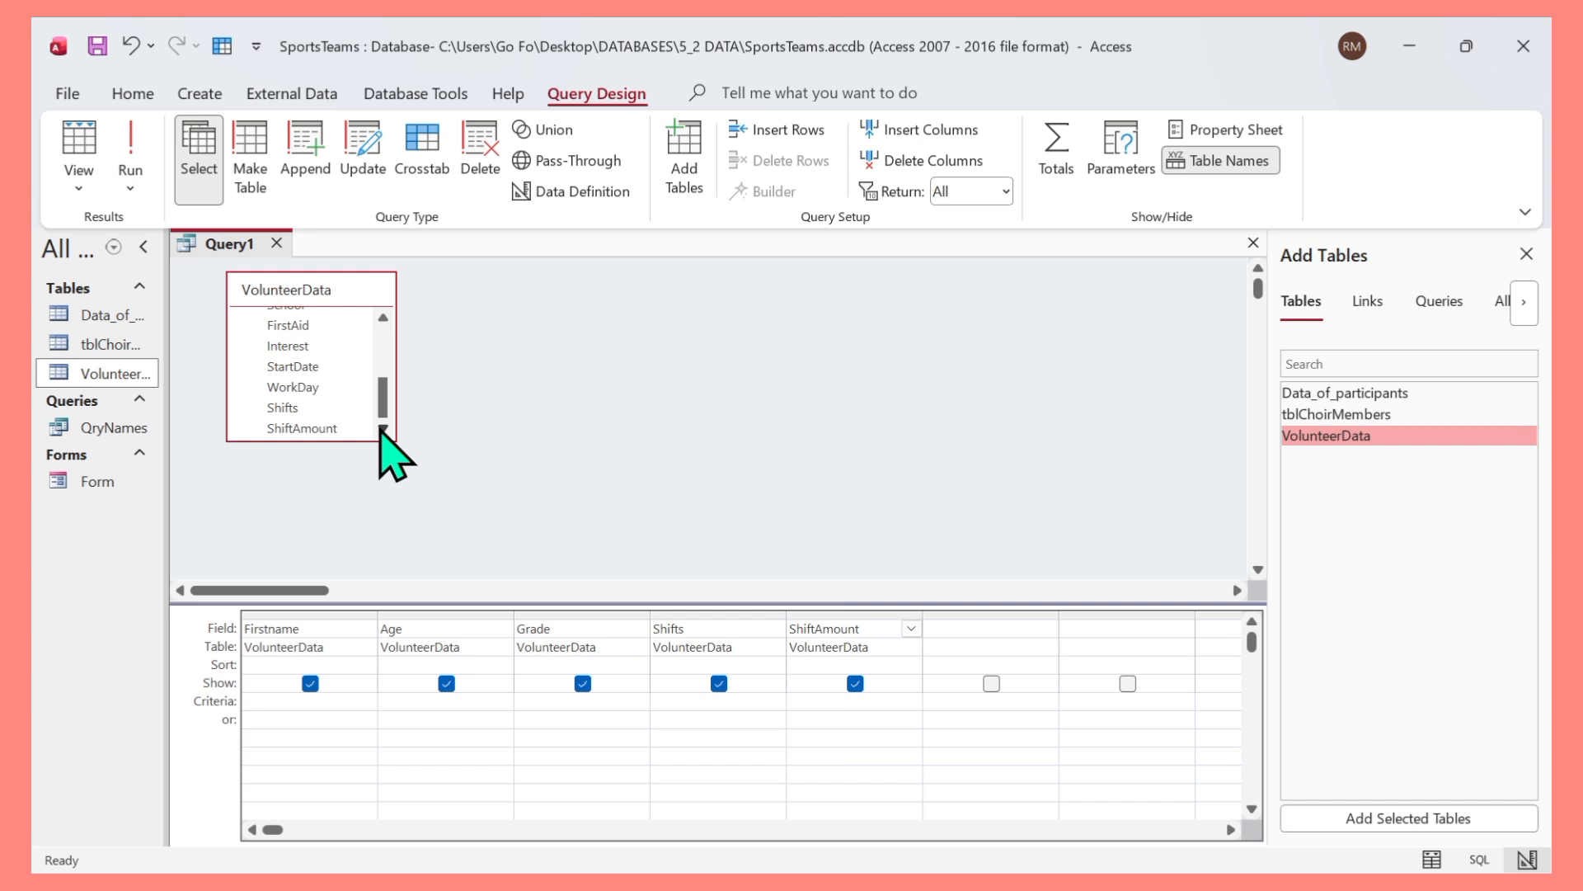
click(300, 371)
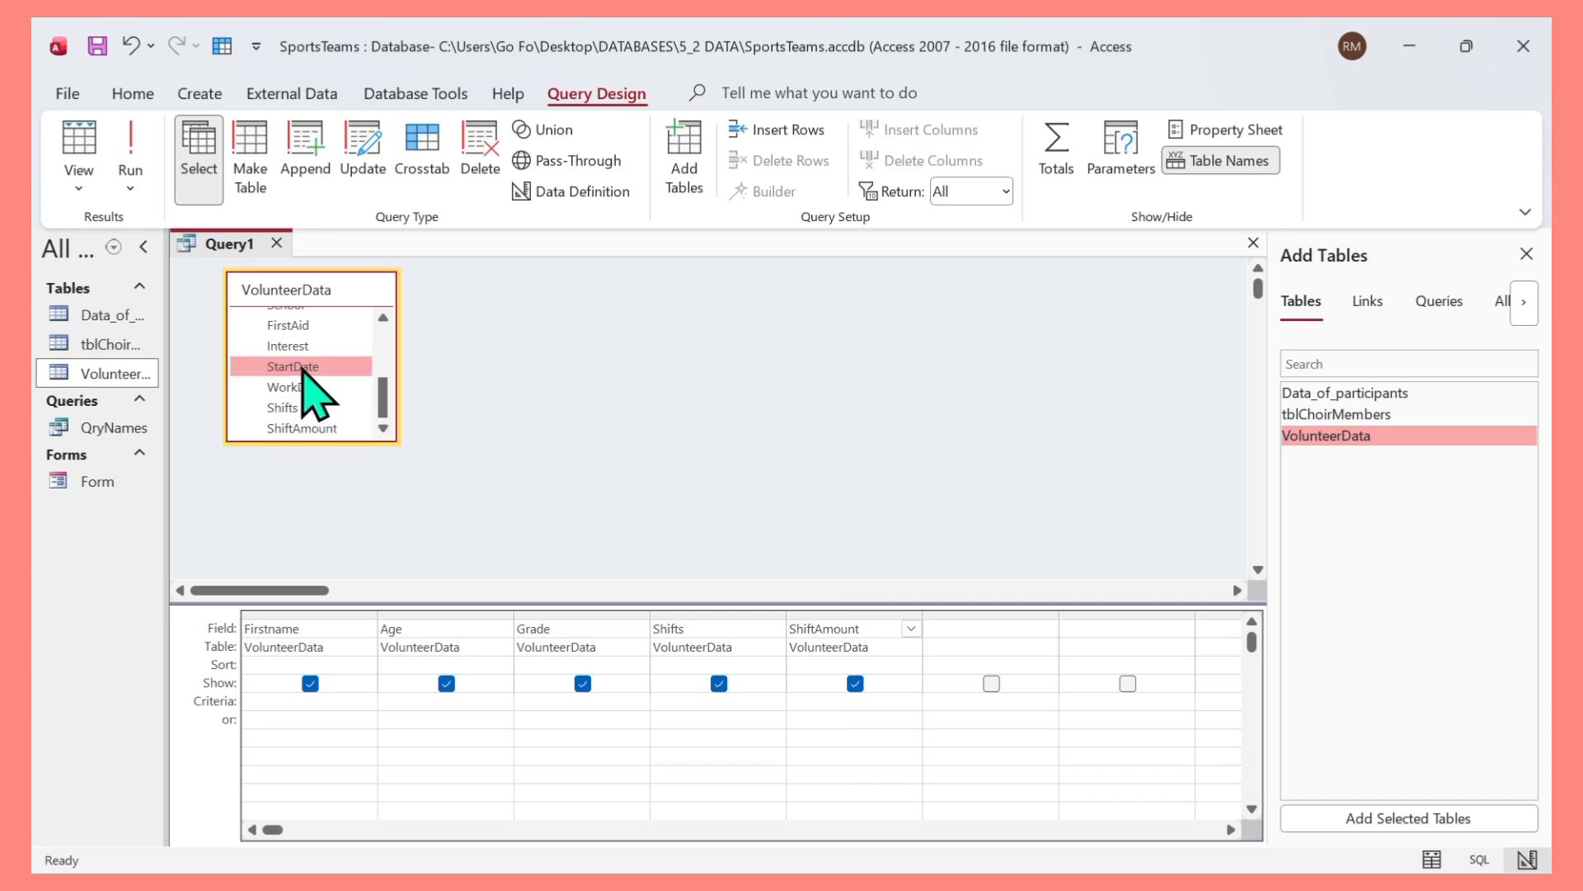
double_click(302, 371)
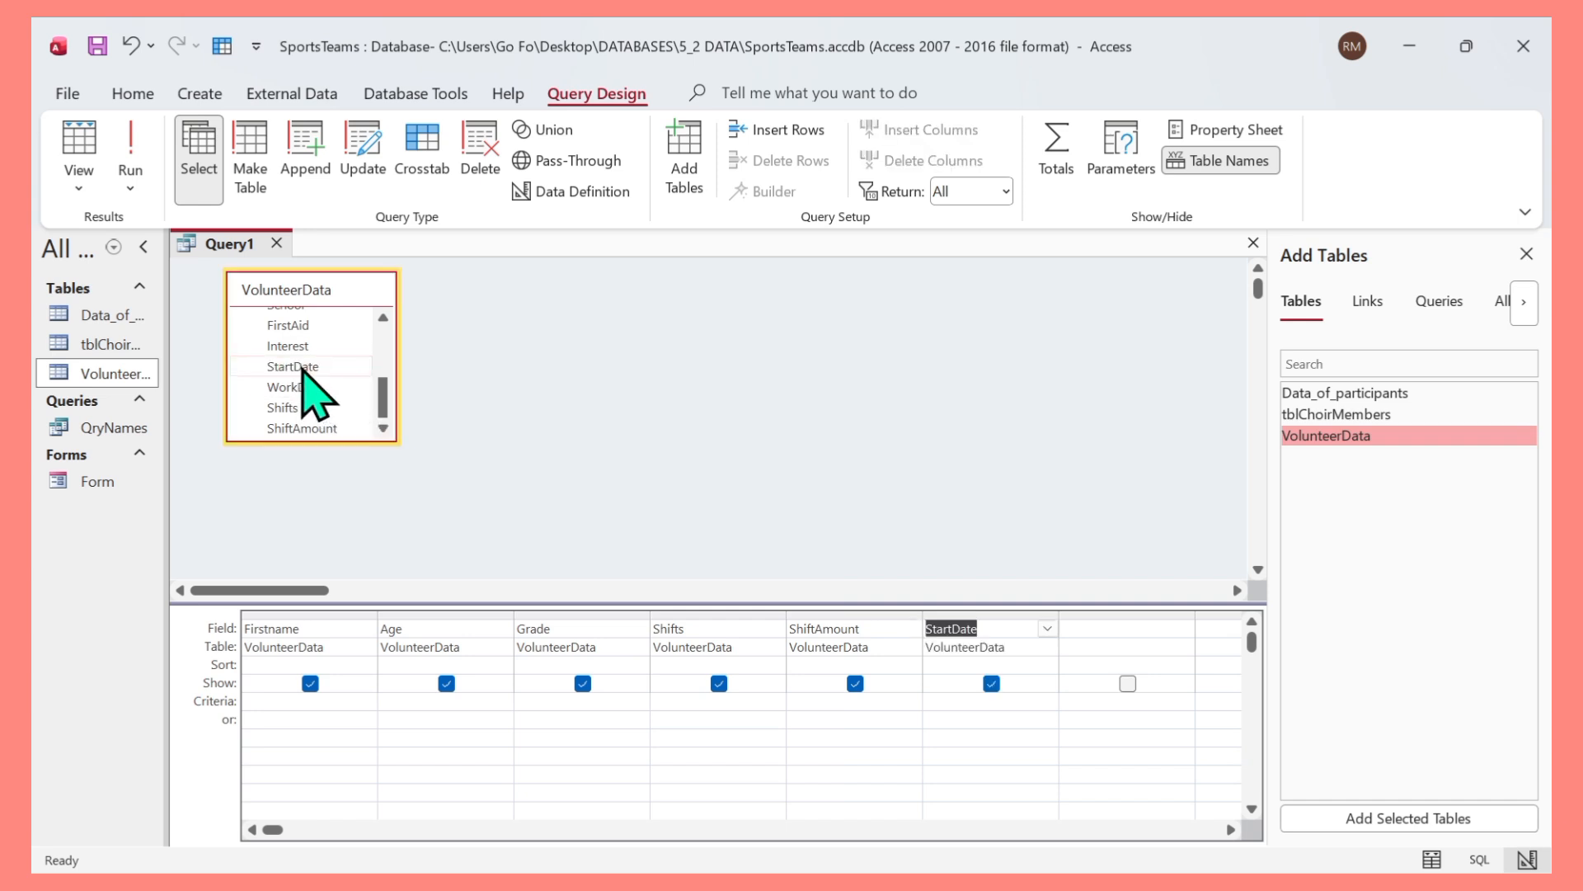
Run the query to review its records, then return to Design view.
click(382, 318)
click(383, 318)
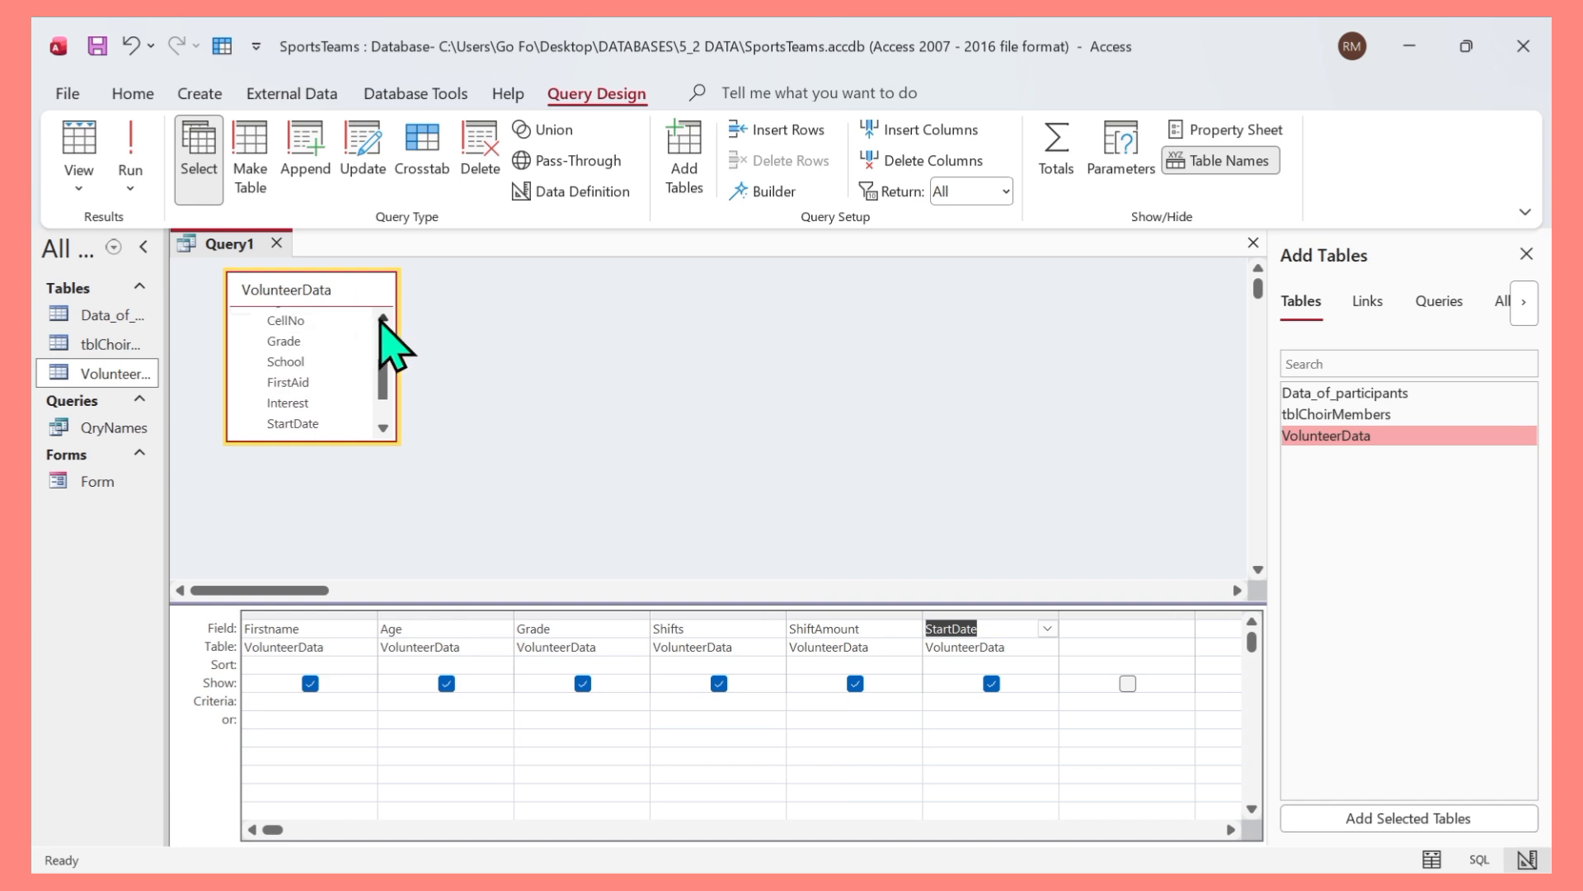
click(383, 318)
click(383, 318)
click(383, 318)
click(383, 318)
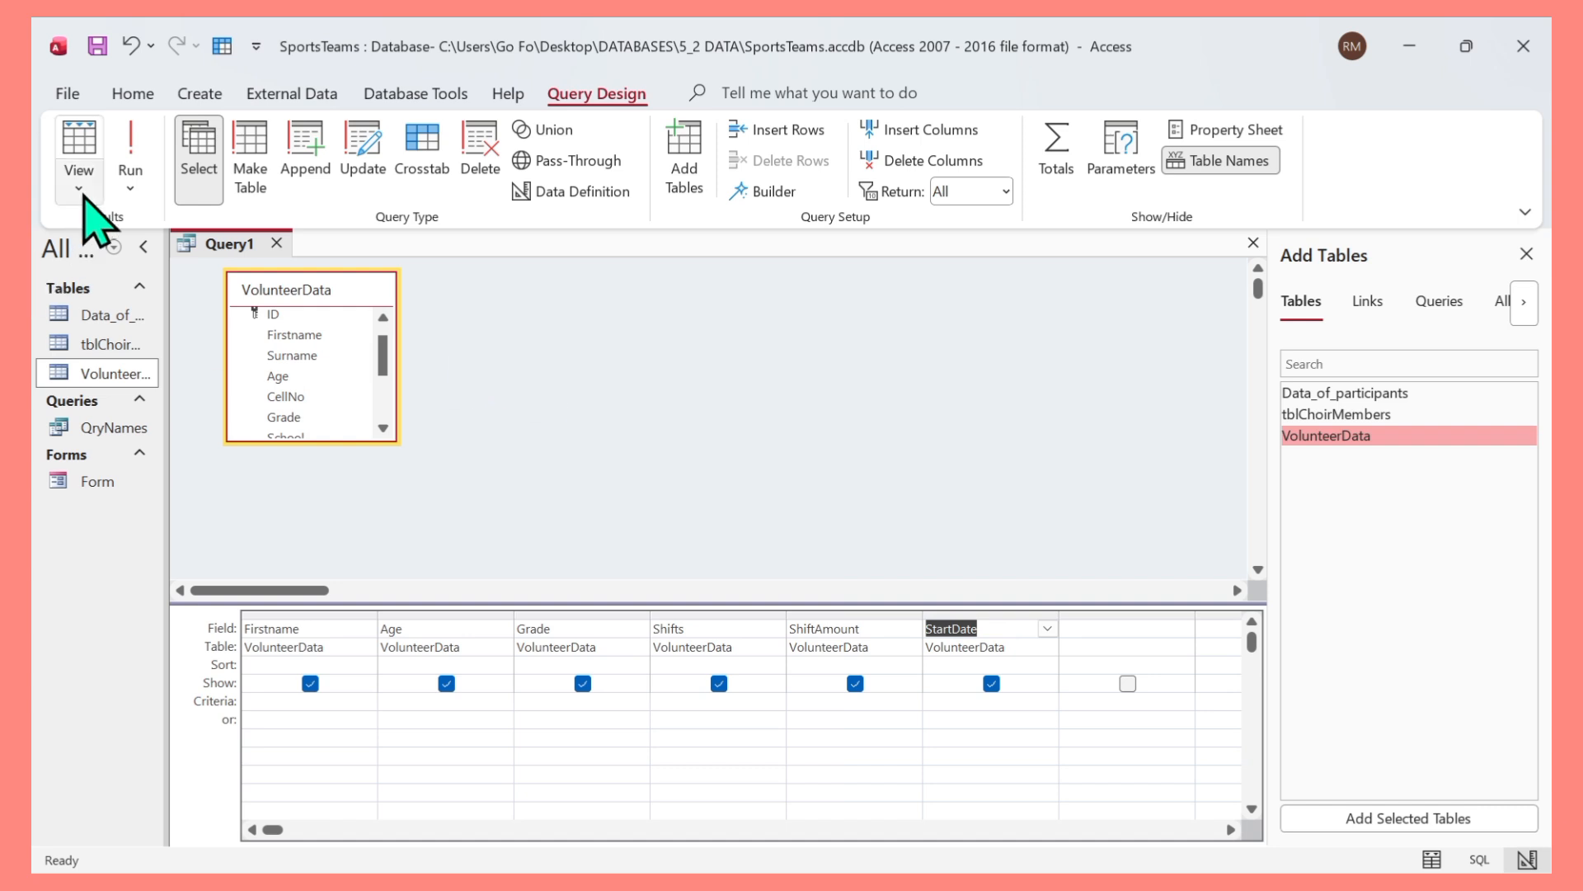
click(131, 156)
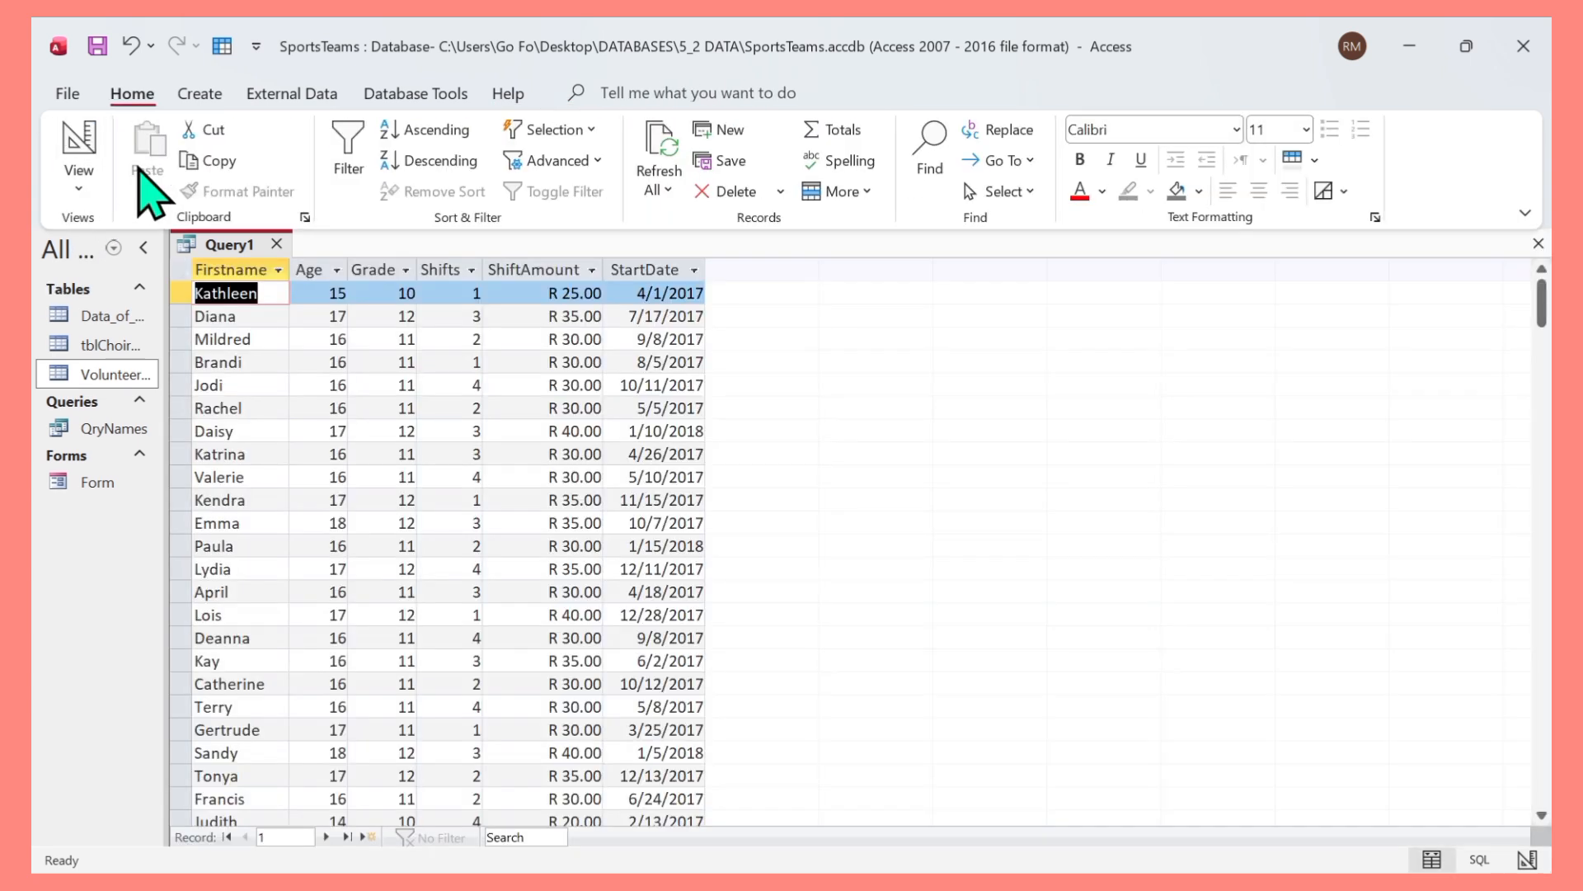
scroll(399, 421, down, 4)
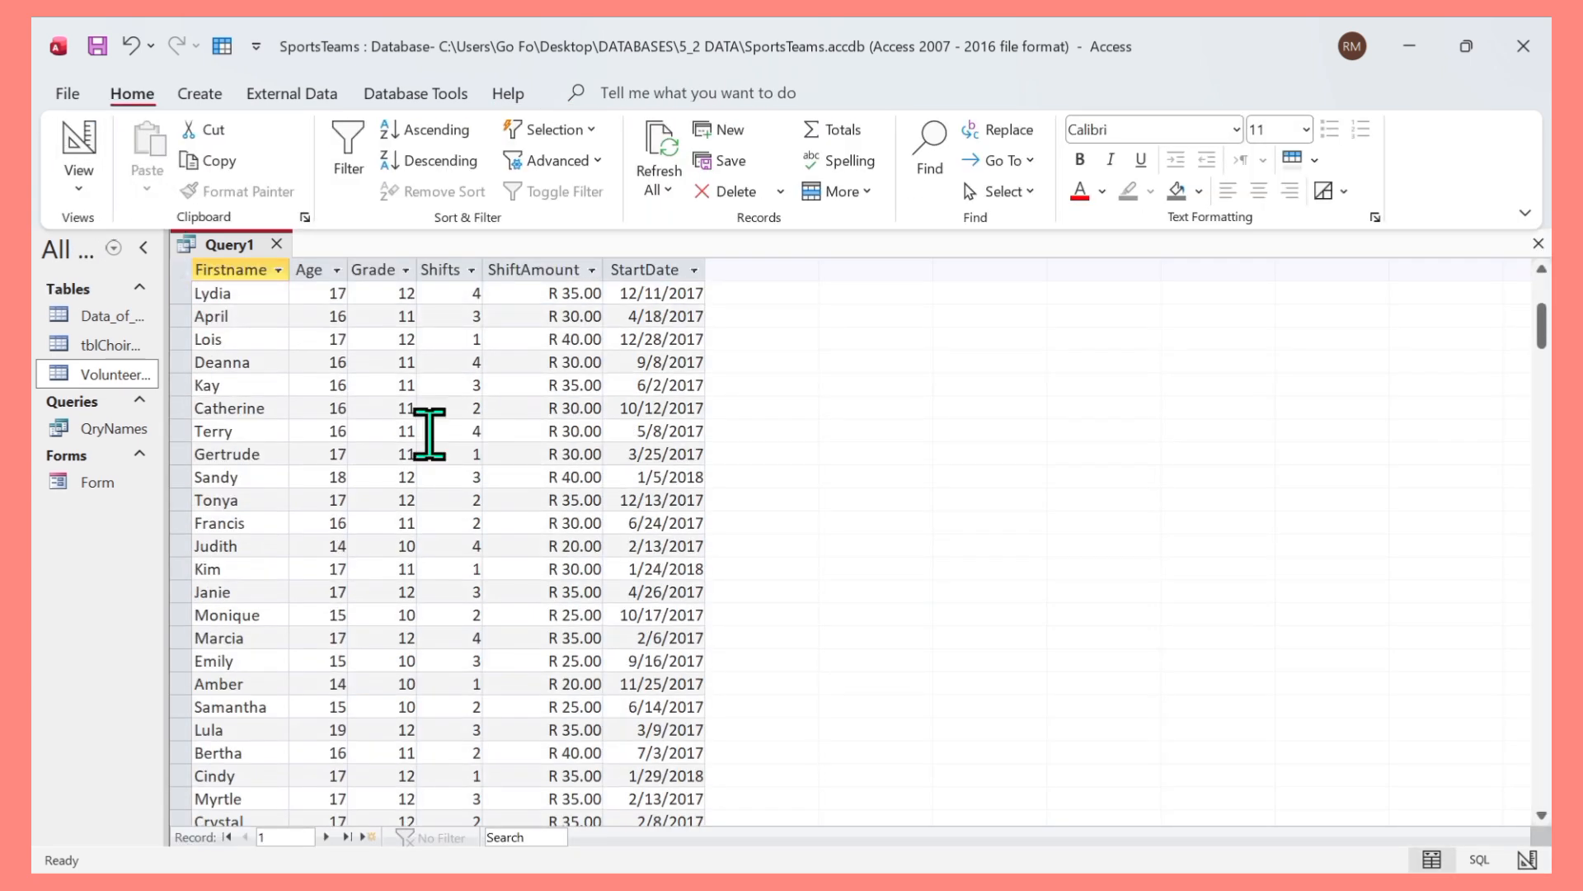
scroll(424, 413, up, 4)
scroll(343, 410, down, 1)
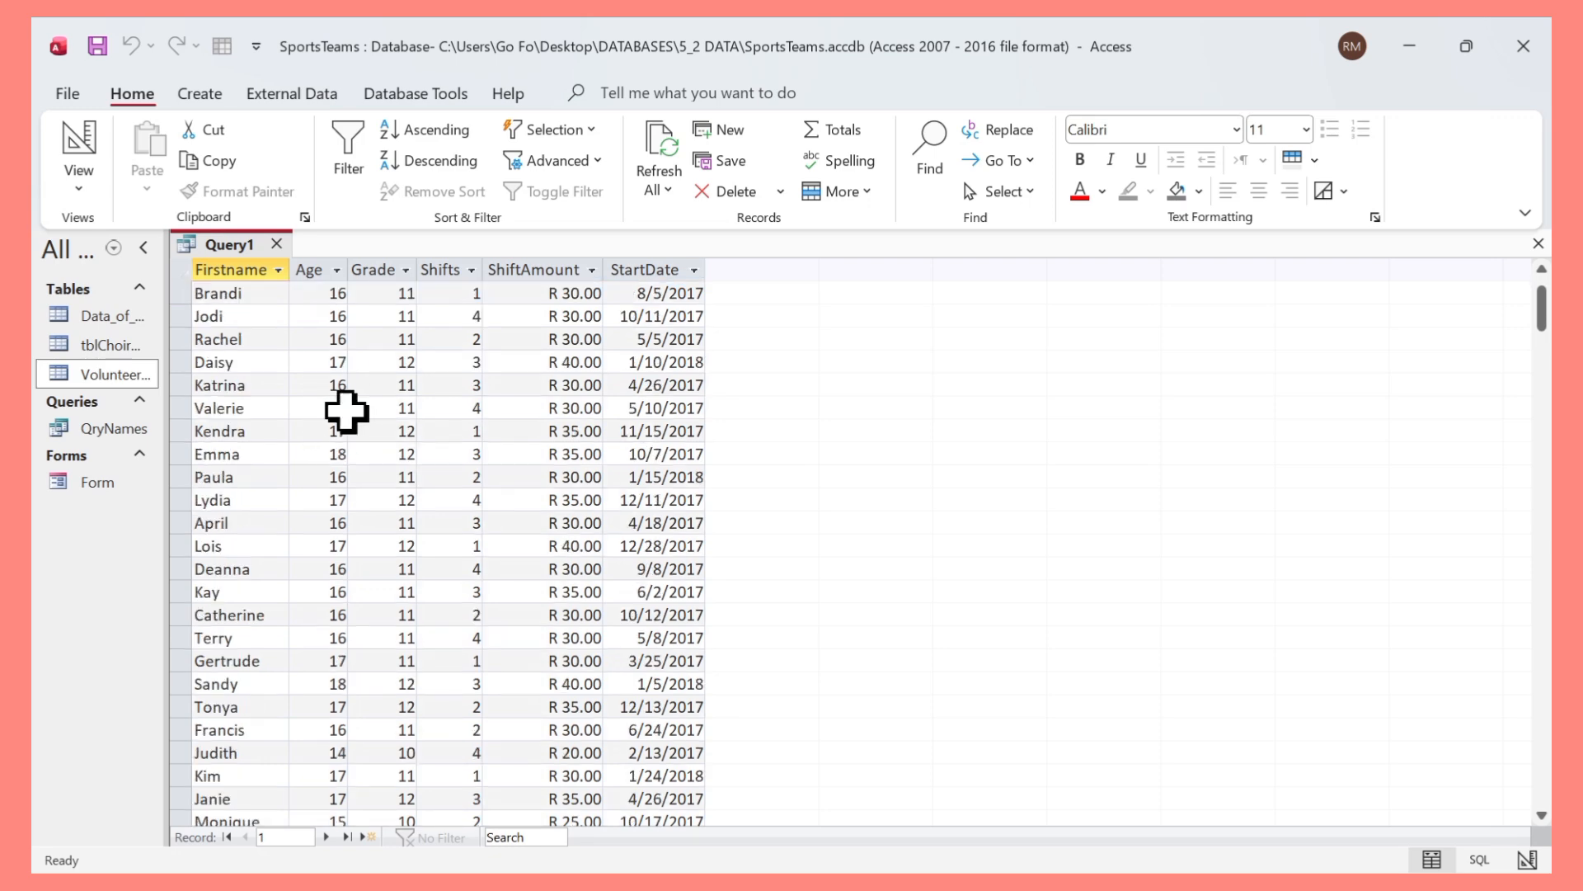
scroll(355, 417, up, 1)
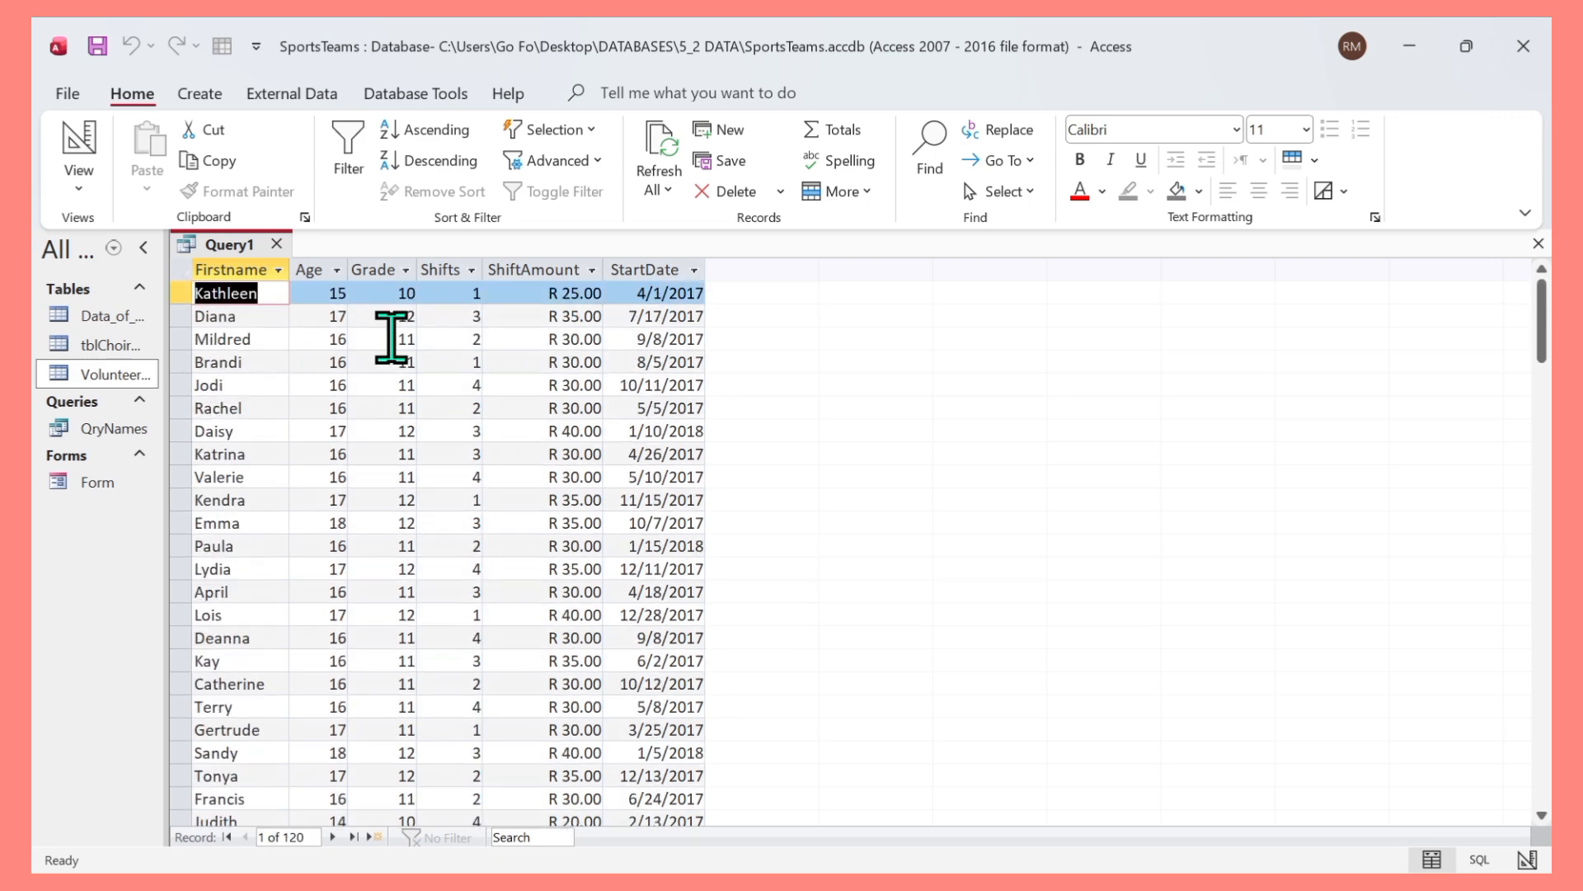
click(66, 183)
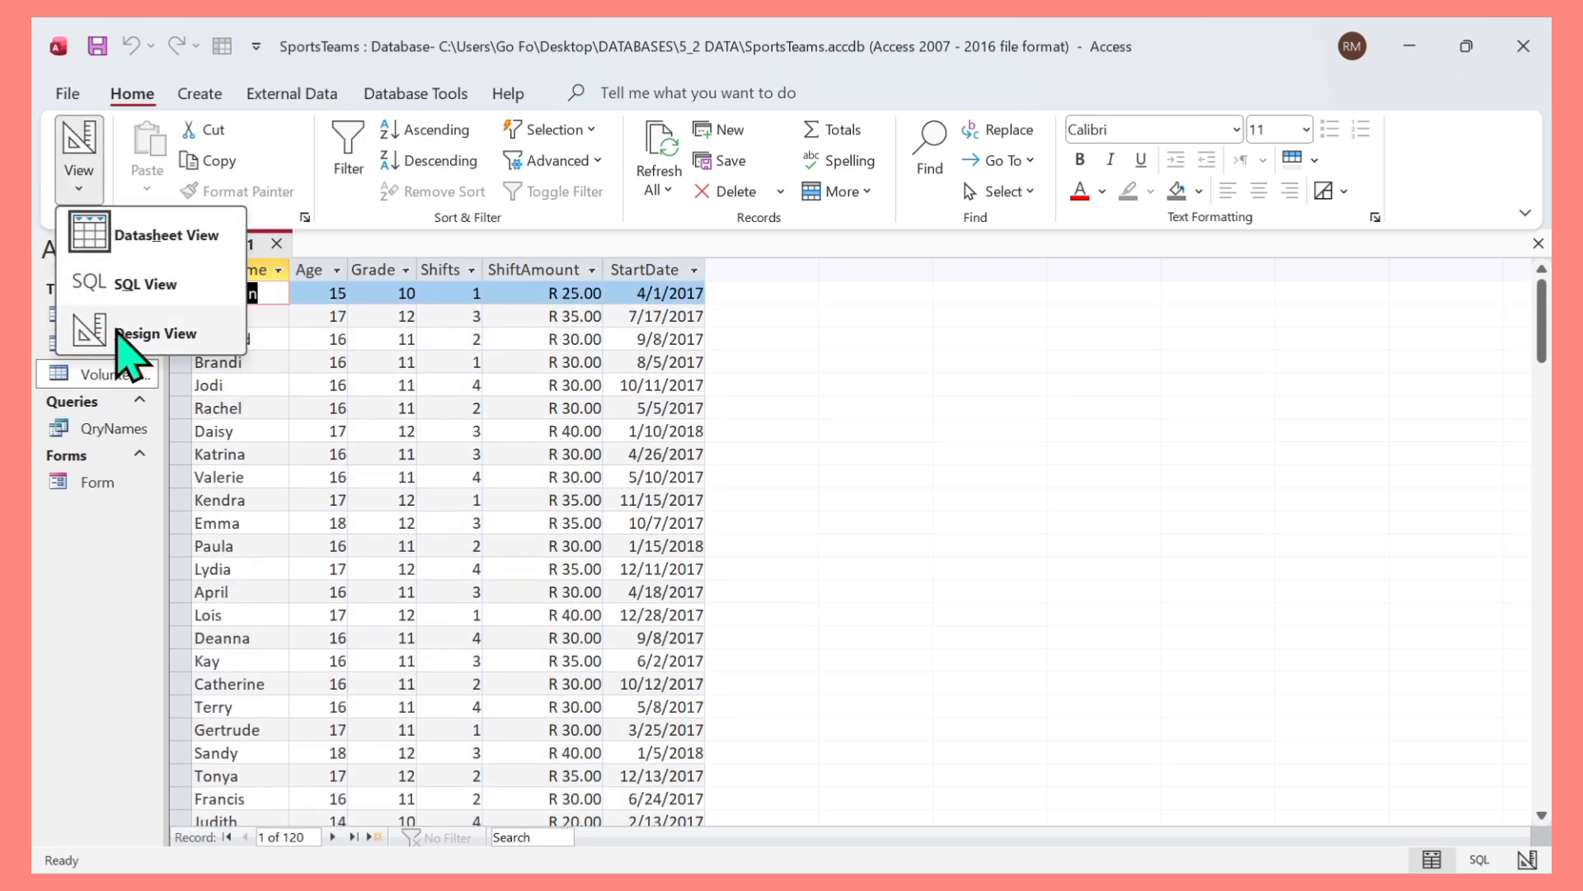
click(139, 334)
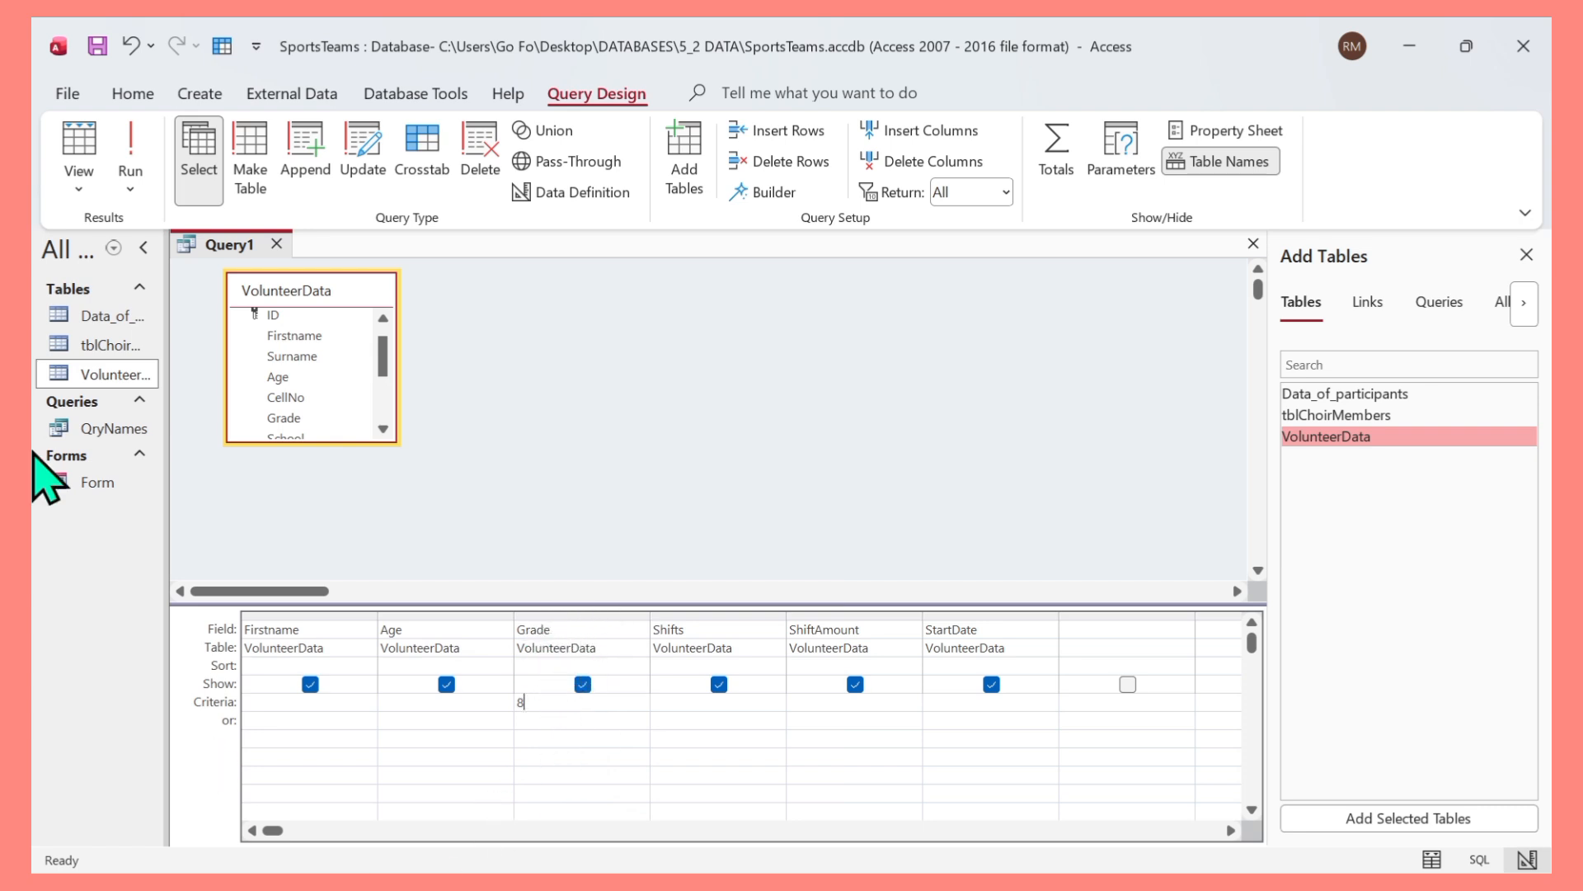
Run the query with the Grade criterion 8, then inspect the VolunteerData table's data and design to check valid Grade values.
click(131, 156)
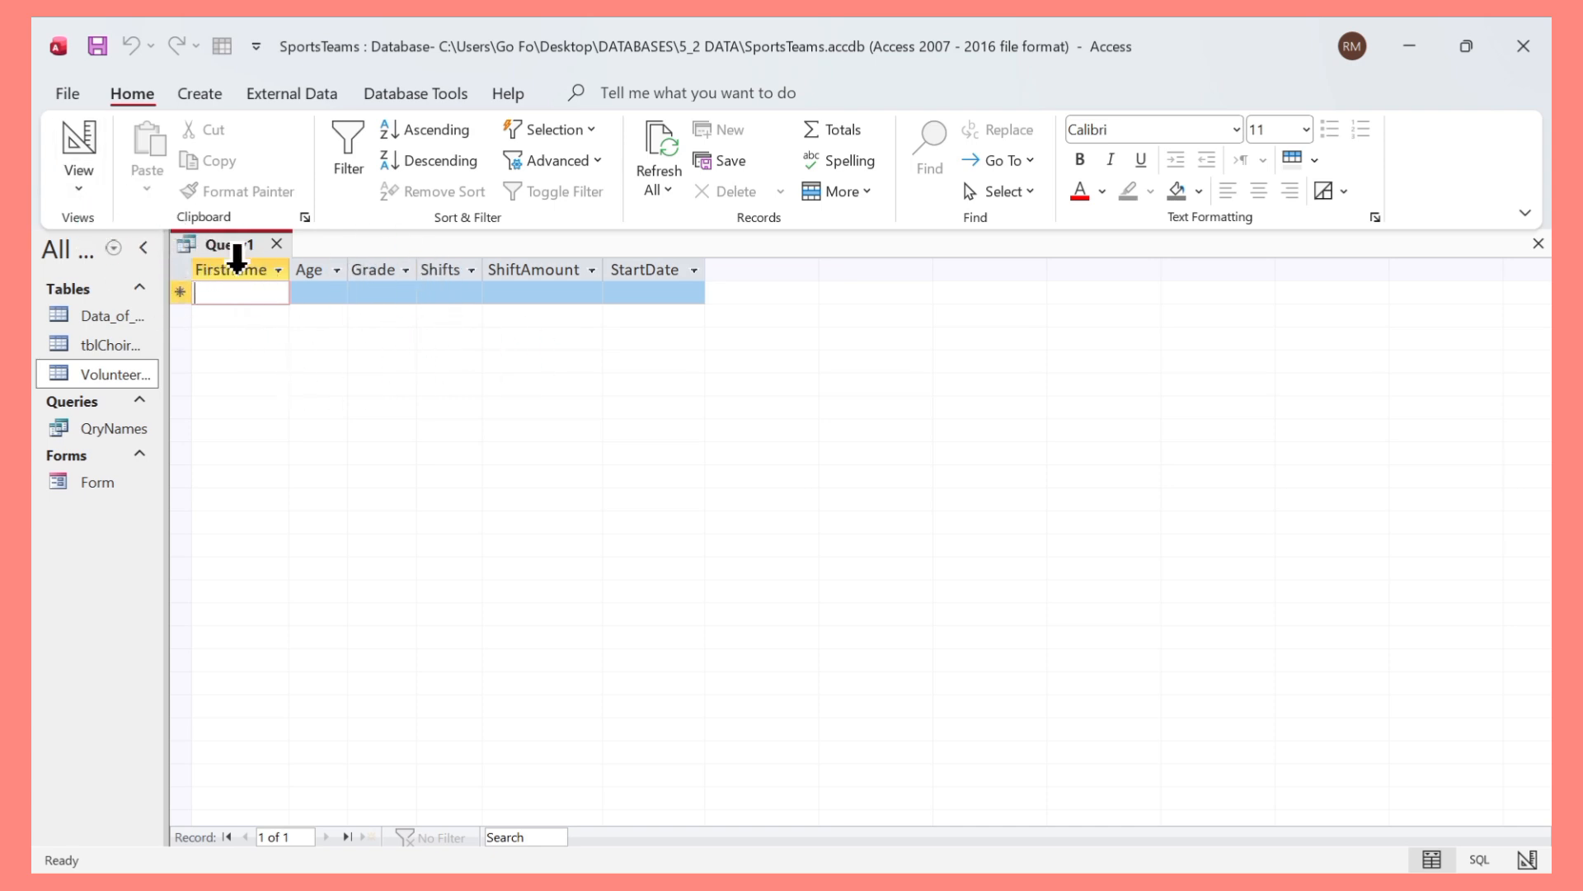
double_click(112, 375)
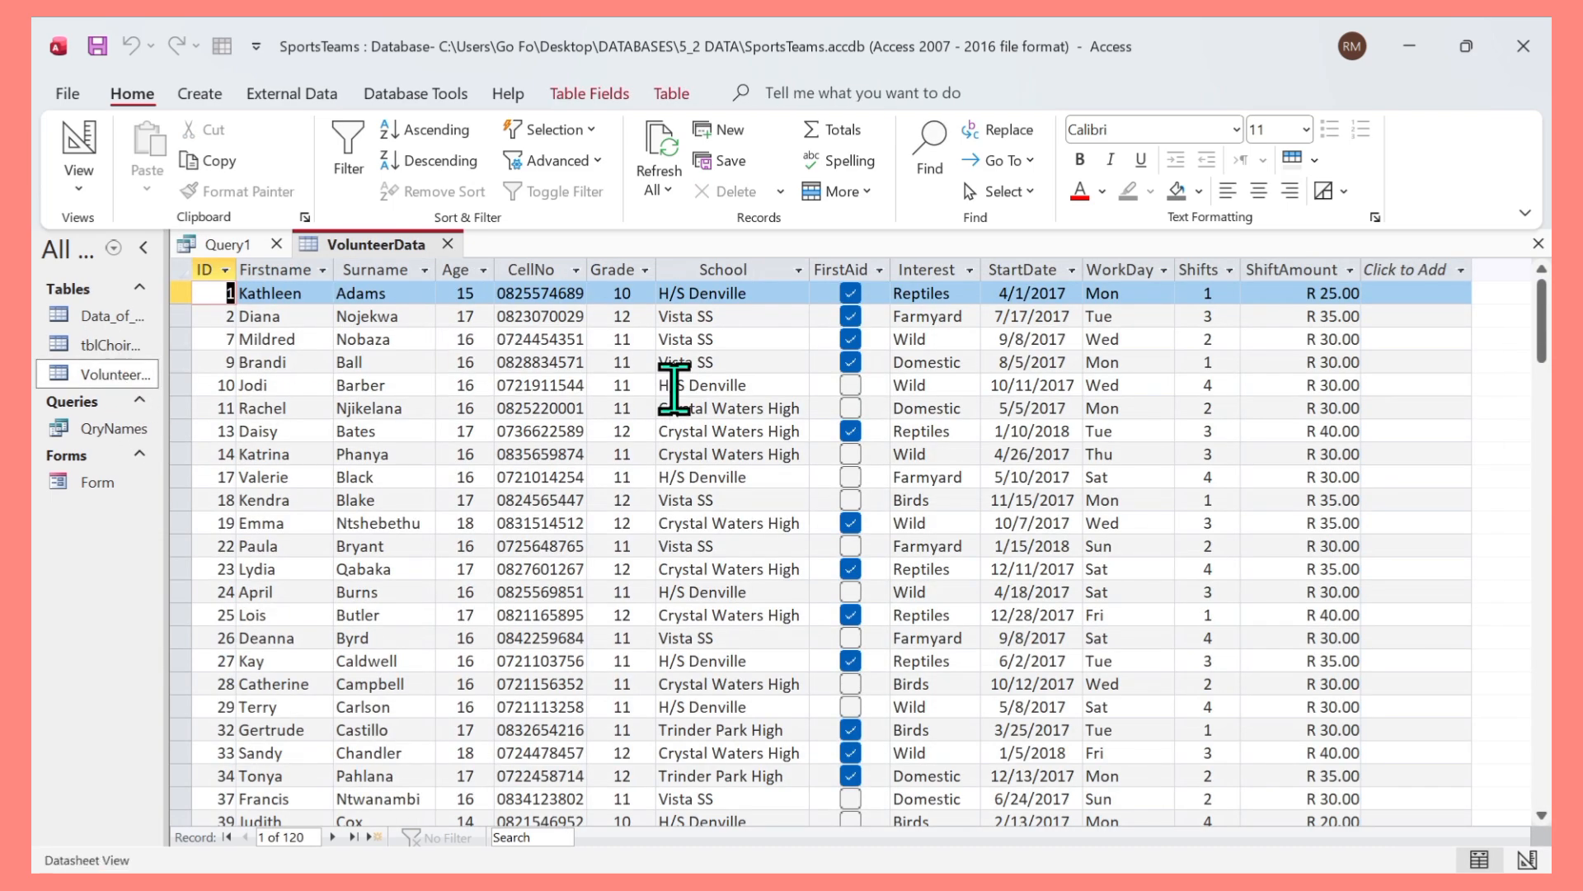
scroll(603, 615, down, 6)
scroll(608, 629, up, 6)
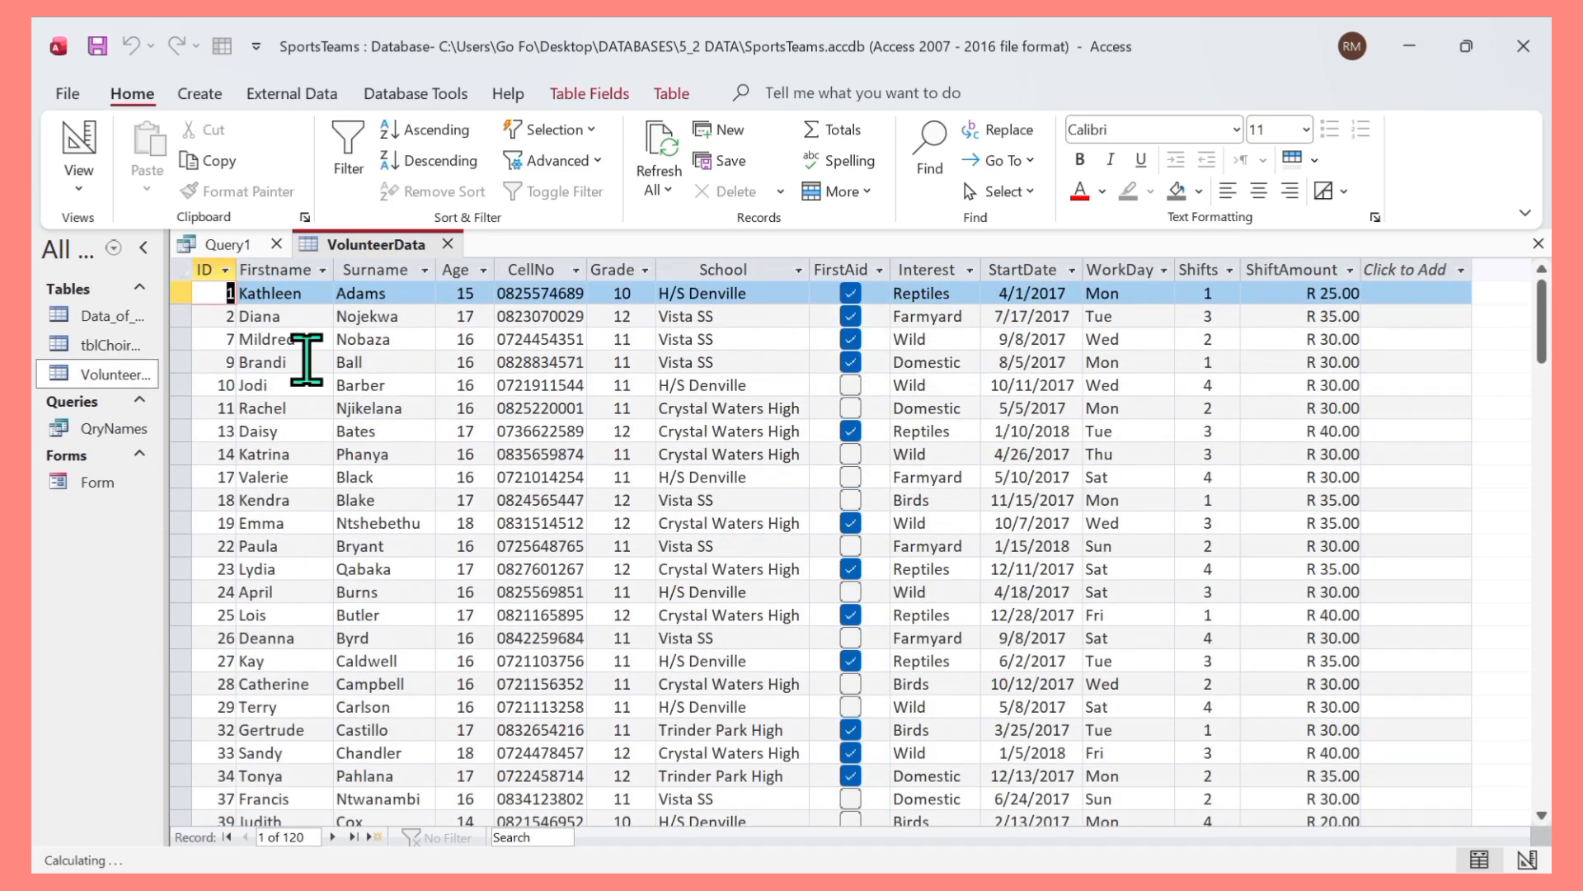
click(79, 177)
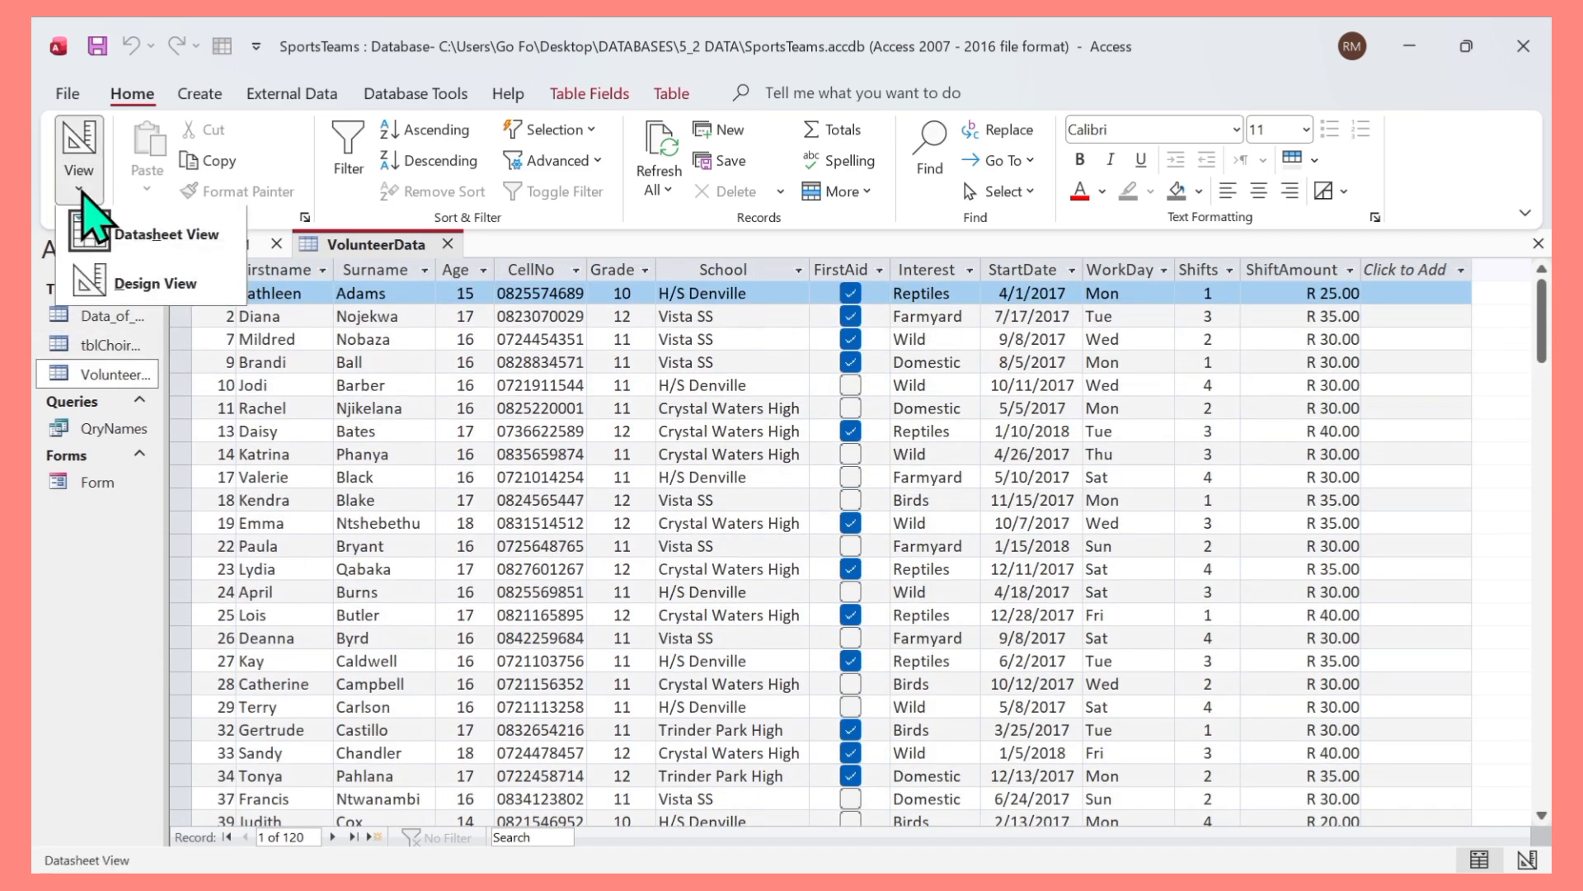
click(132, 284)
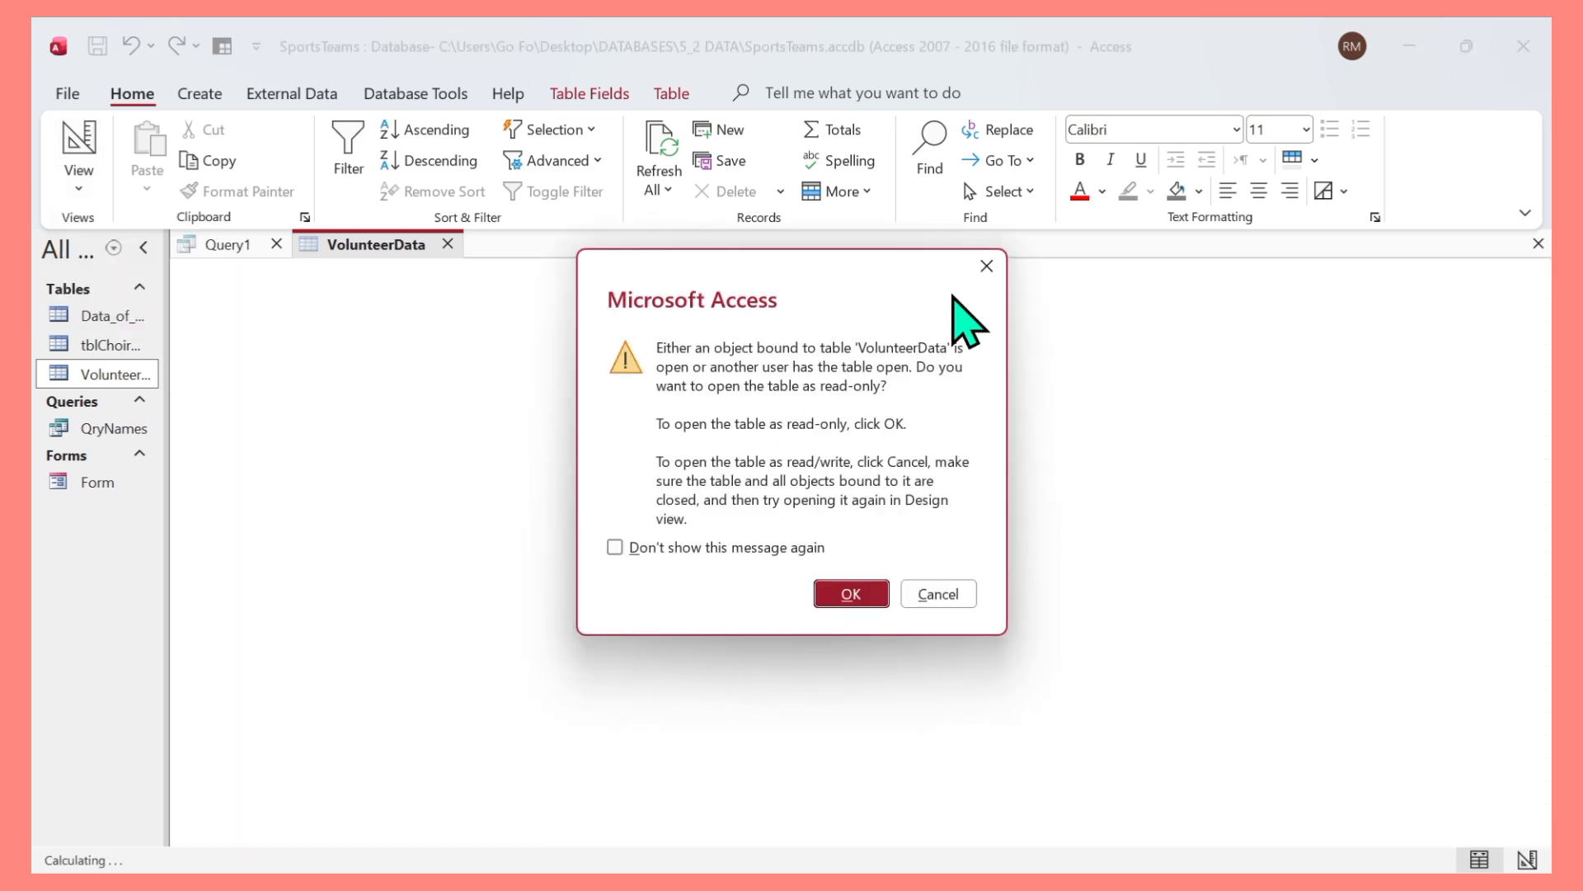
click(850, 594)
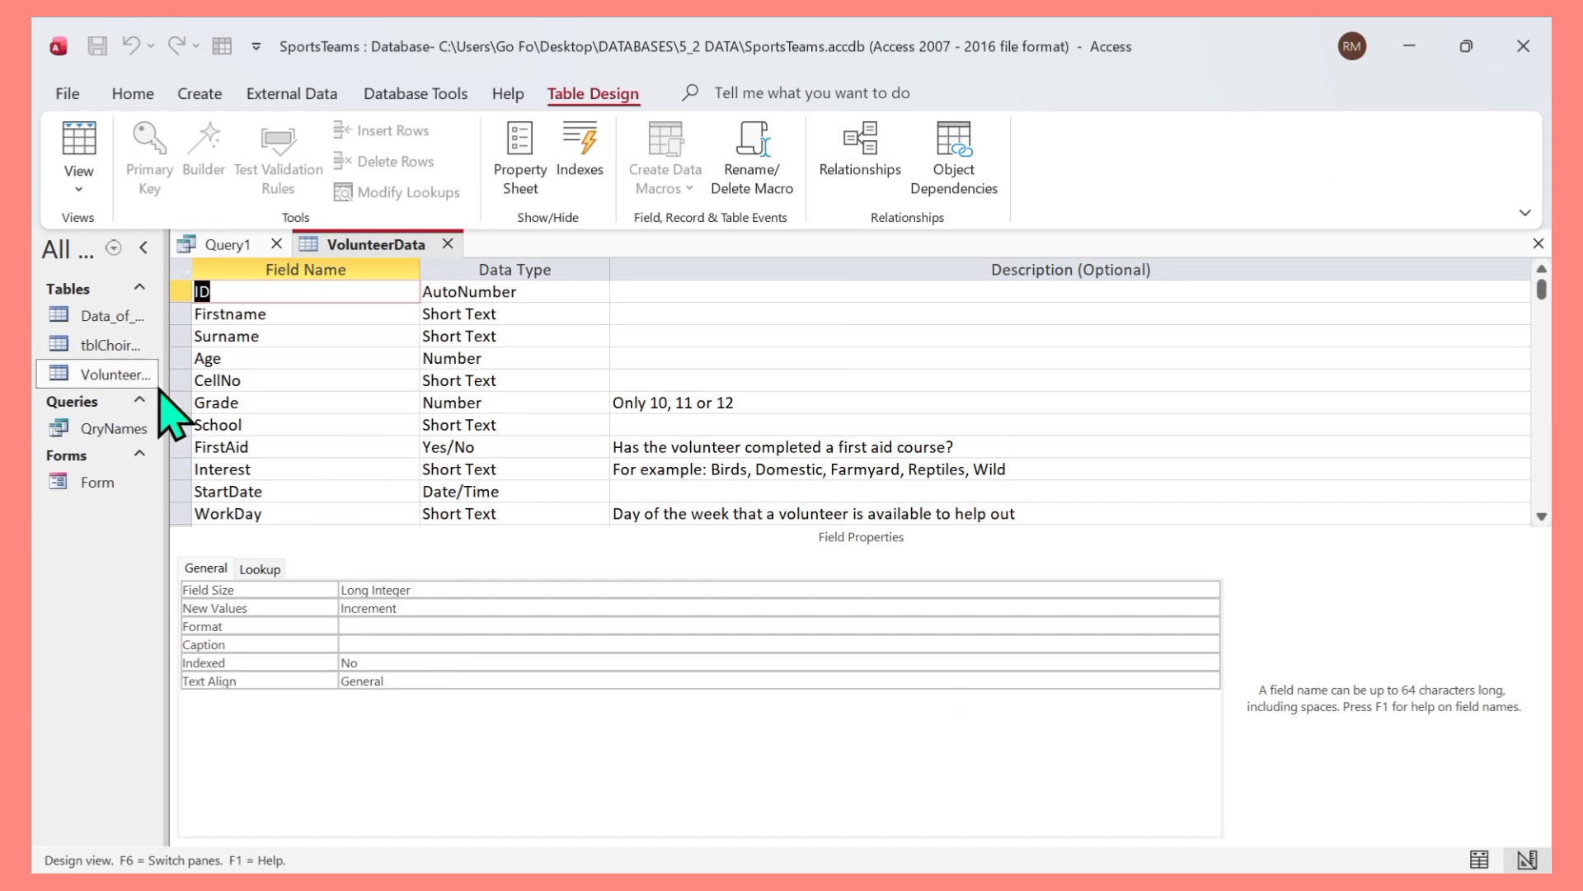
click(447, 243)
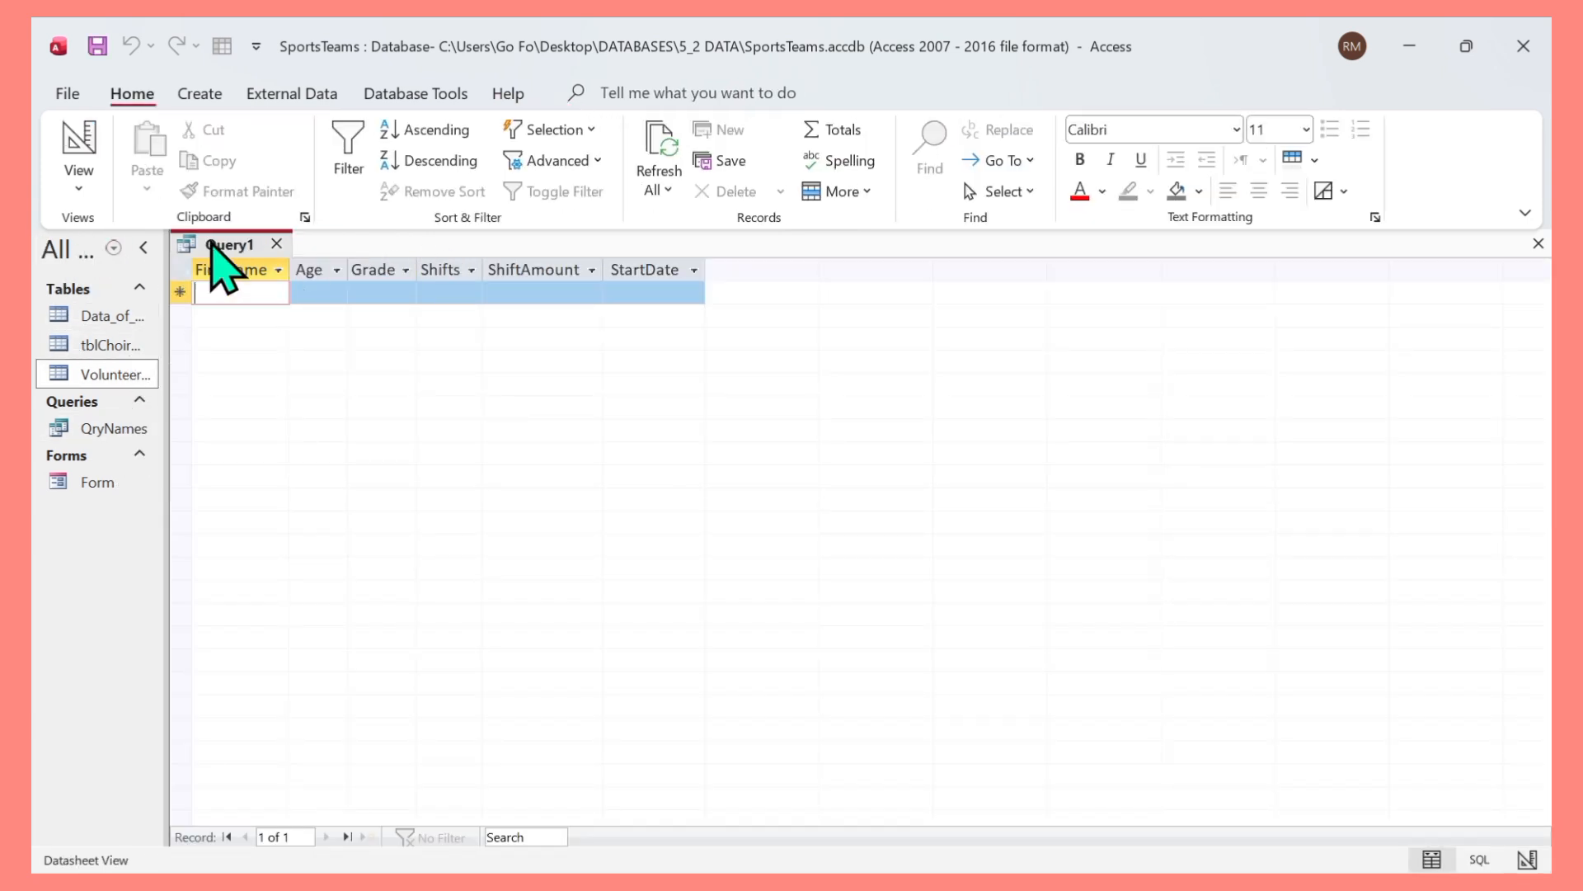
Set the Grade criterion to 10 and run the query to review the matching records.
click(82, 189)
click(89, 320)
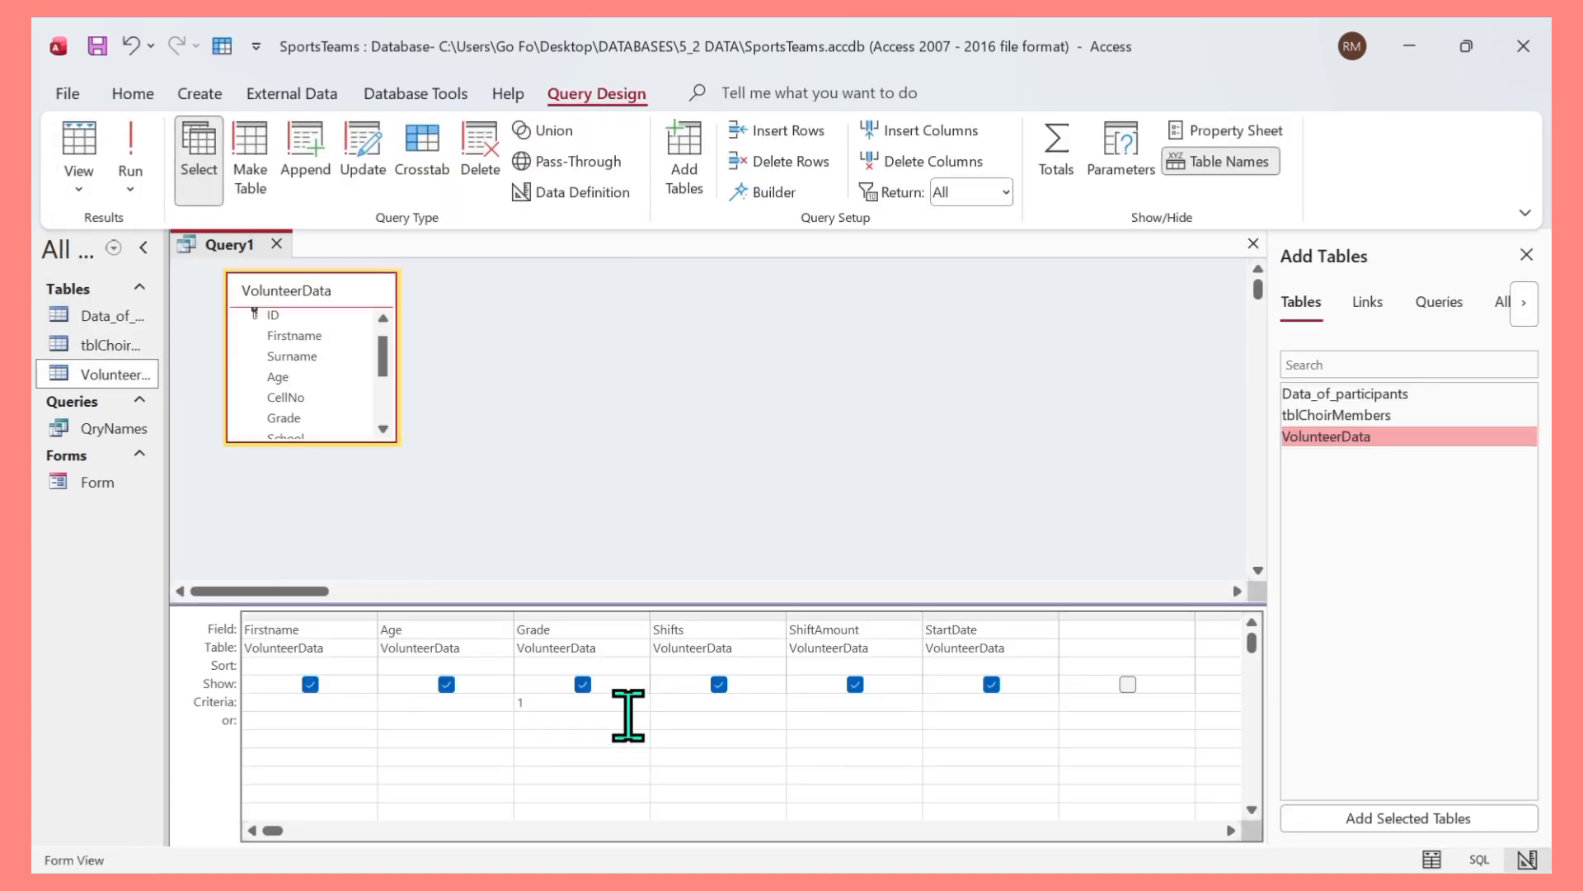
click(130, 149)
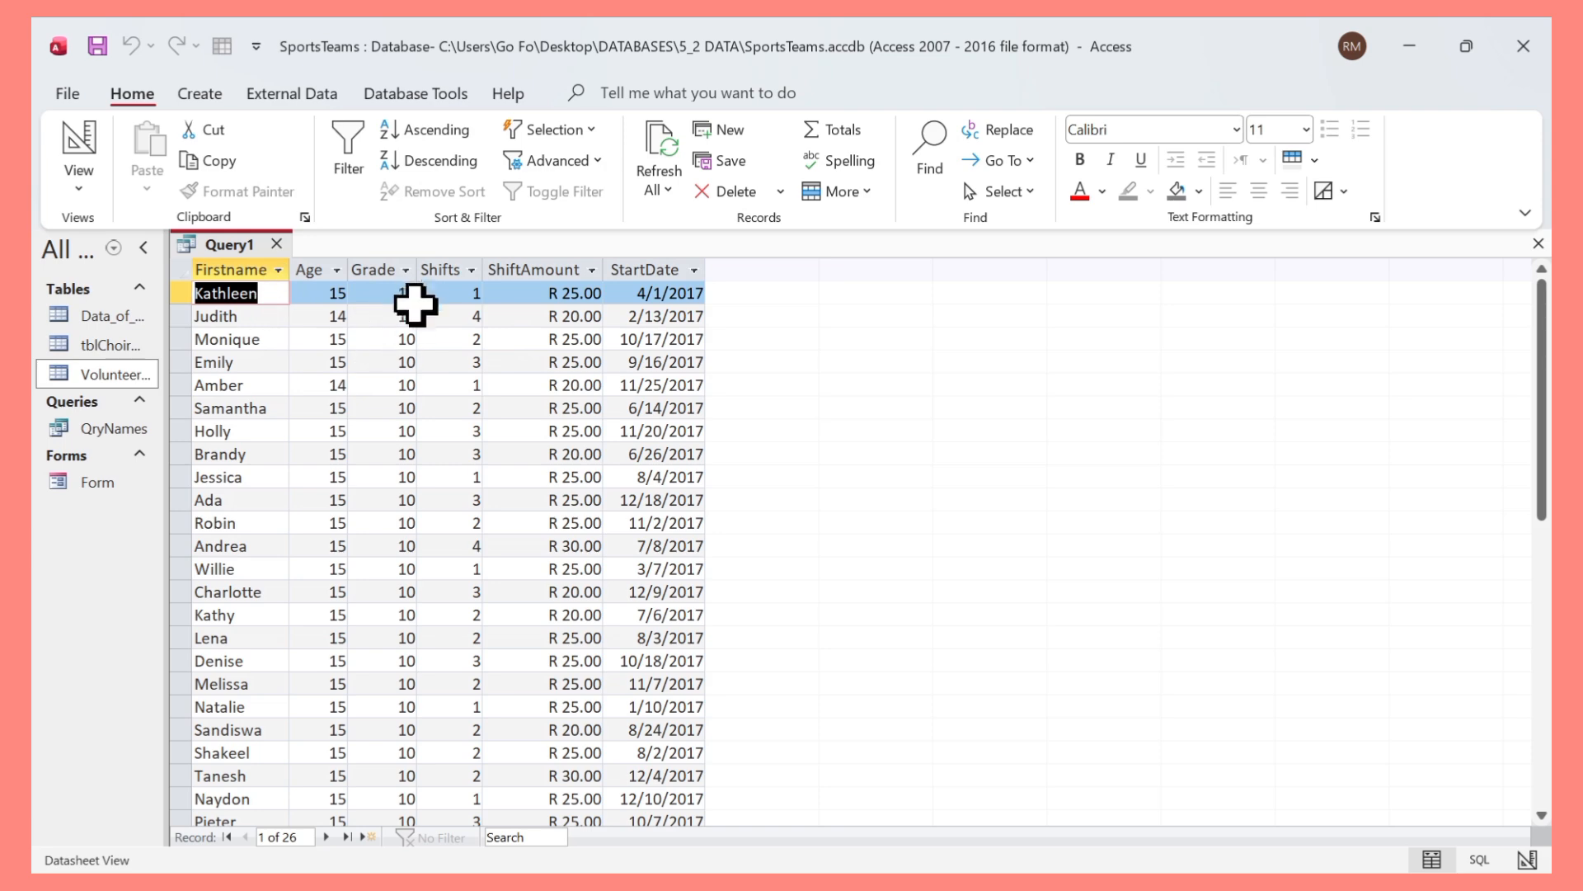
scroll(404, 321, down, 1)
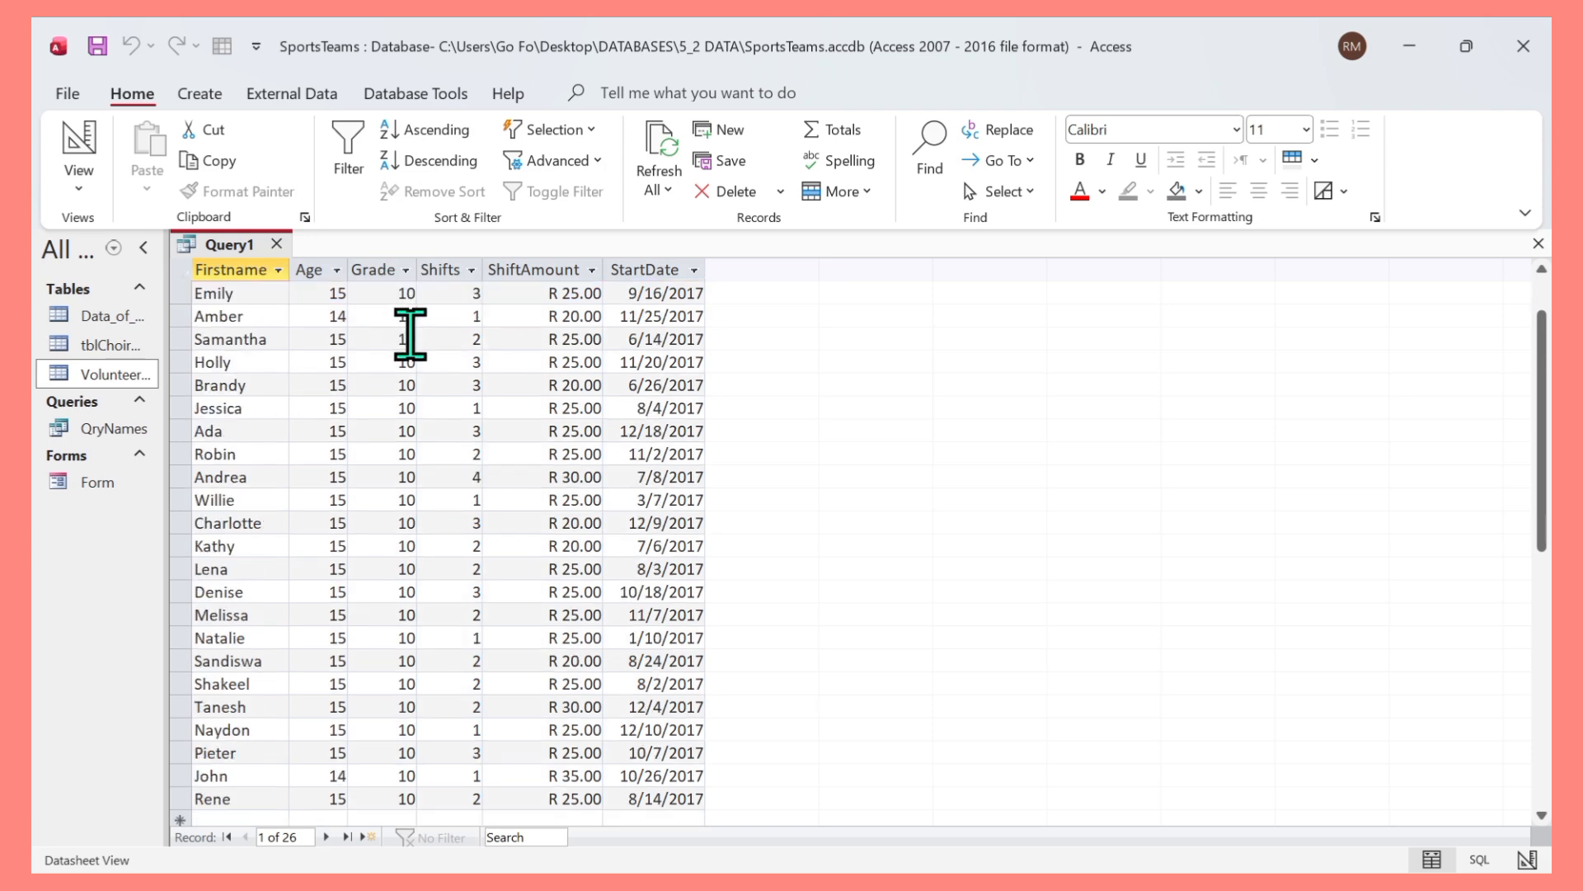
scroll(409, 412, down, 2)
scroll(403, 465, up, 3)
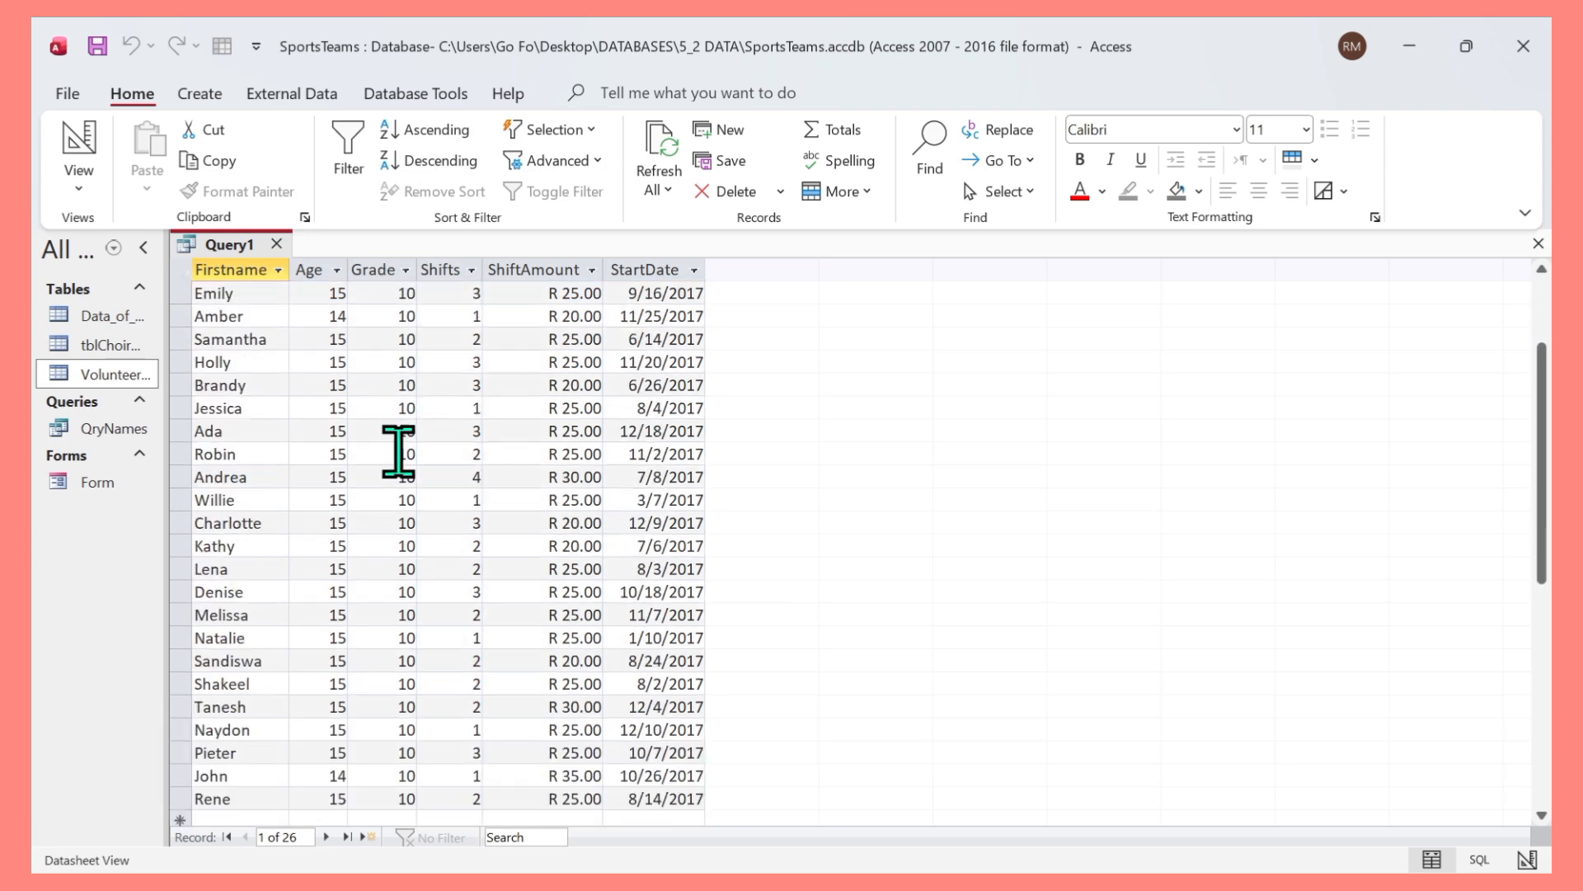
scroll(389, 359, down, 3)
scroll(389, 367, up, 3)
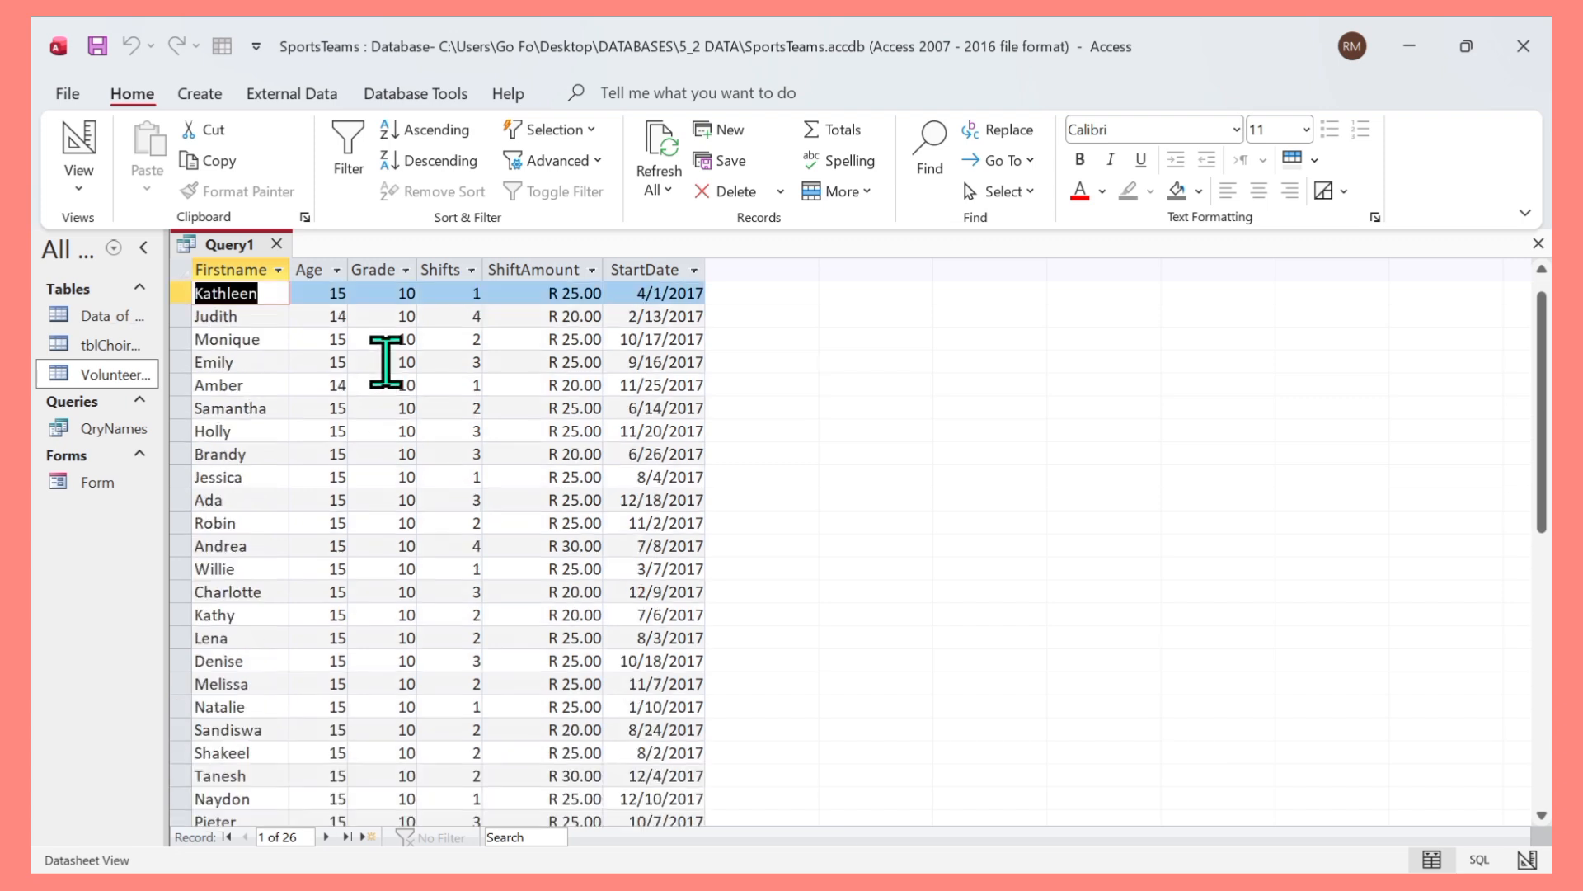
scroll(396, 400, down, 1)
scroll(396, 417, down, 1)
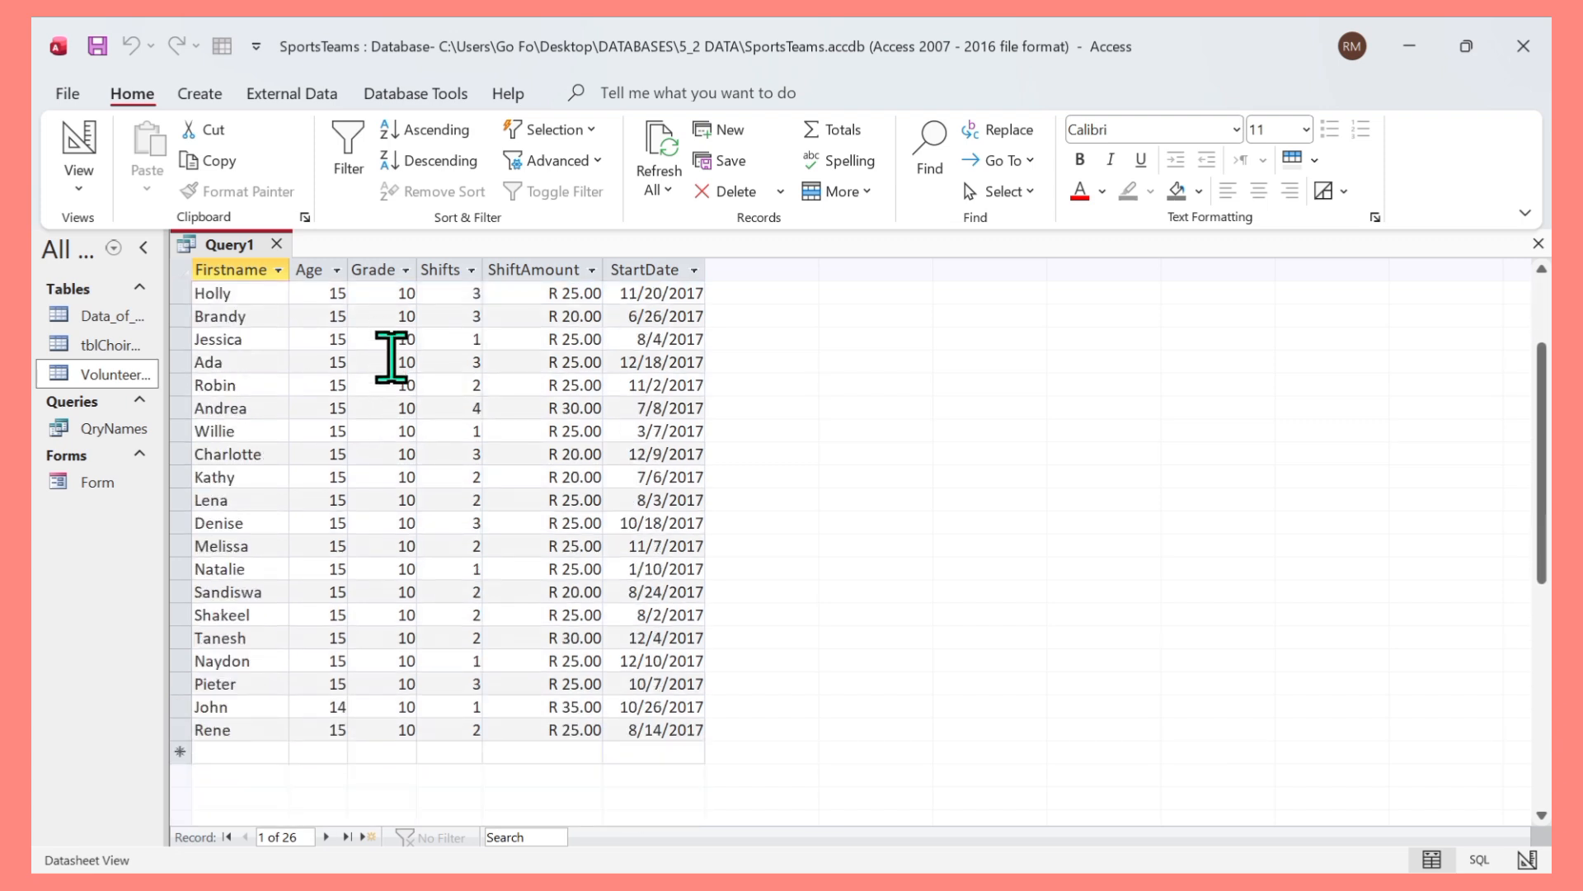
scroll(396, 372, up, 2)
scroll(400, 383, down, 2)
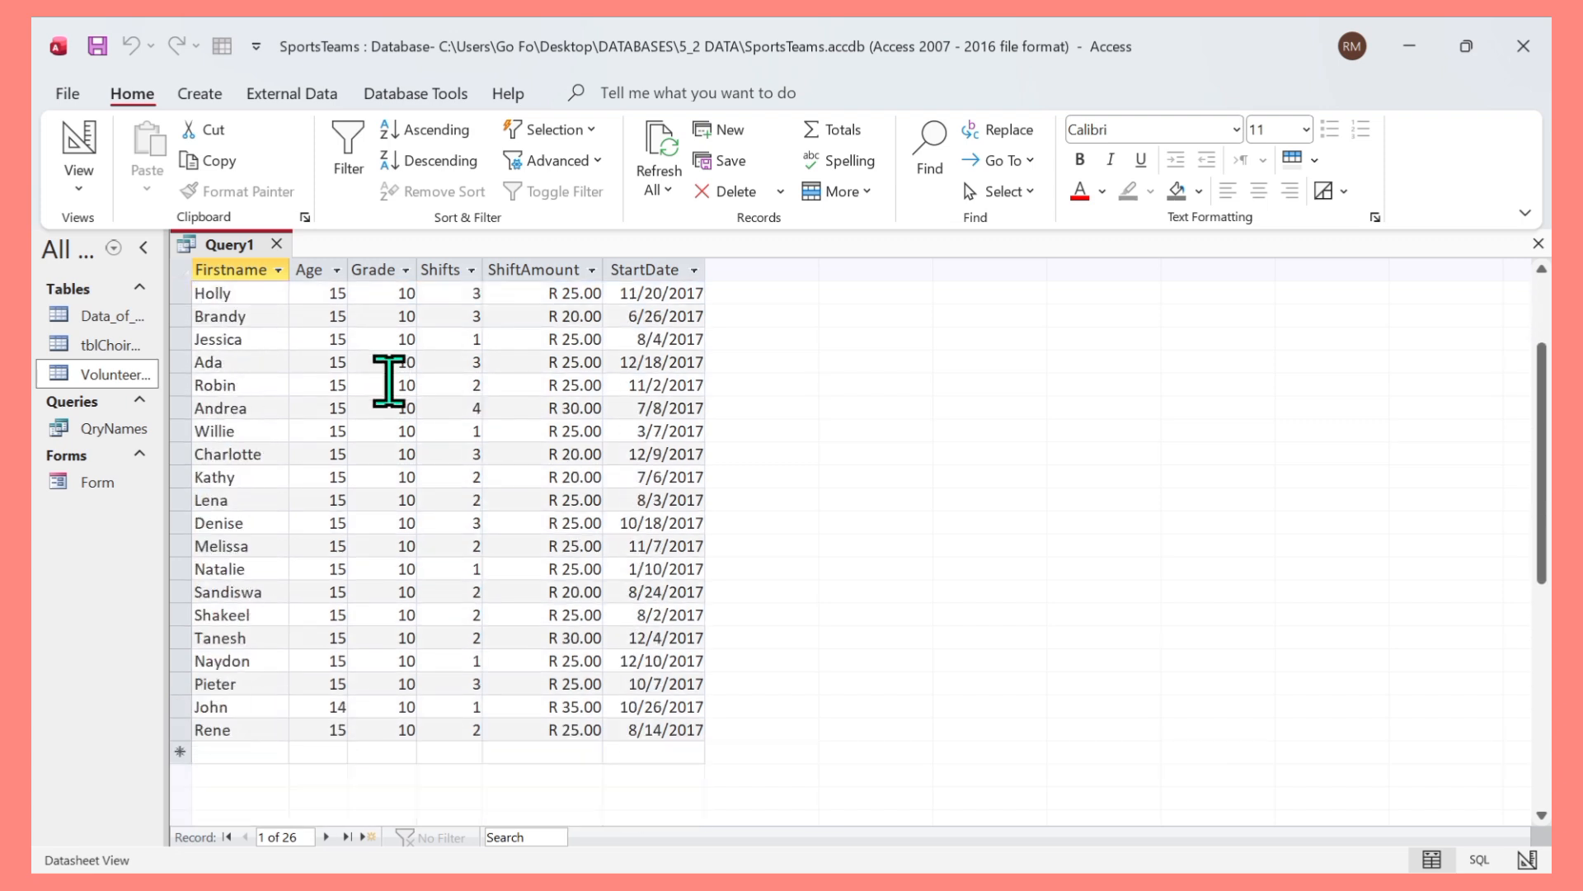
scroll(381, 368, up, 2)
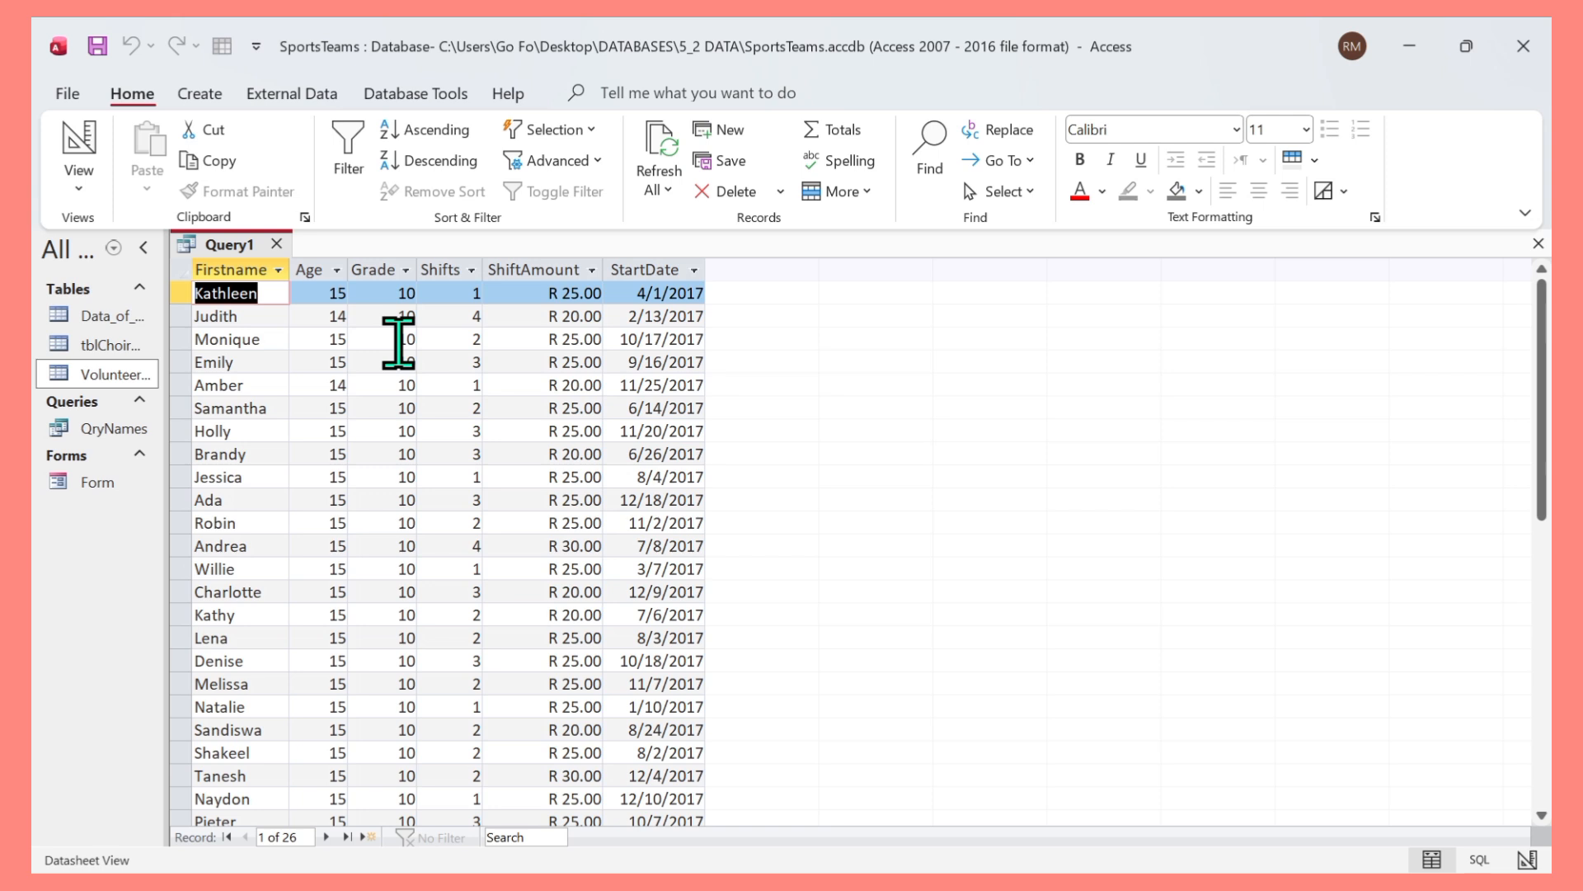
Return to Design view and add the criterion >15 to the Age field.
click(86, 198)
click(71, 327)
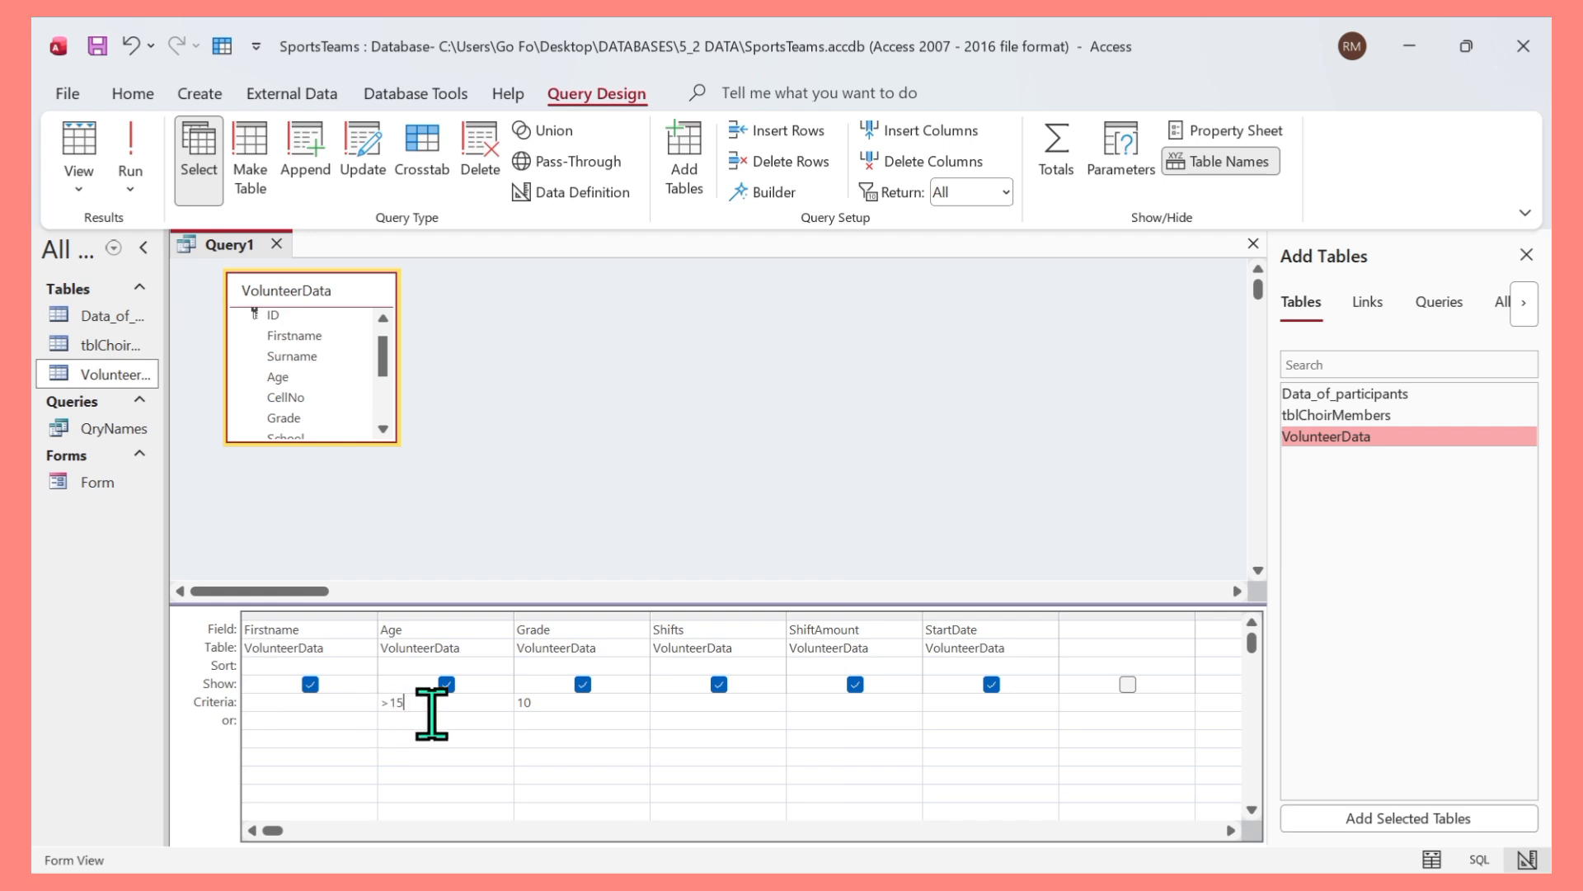
click(603, 688)
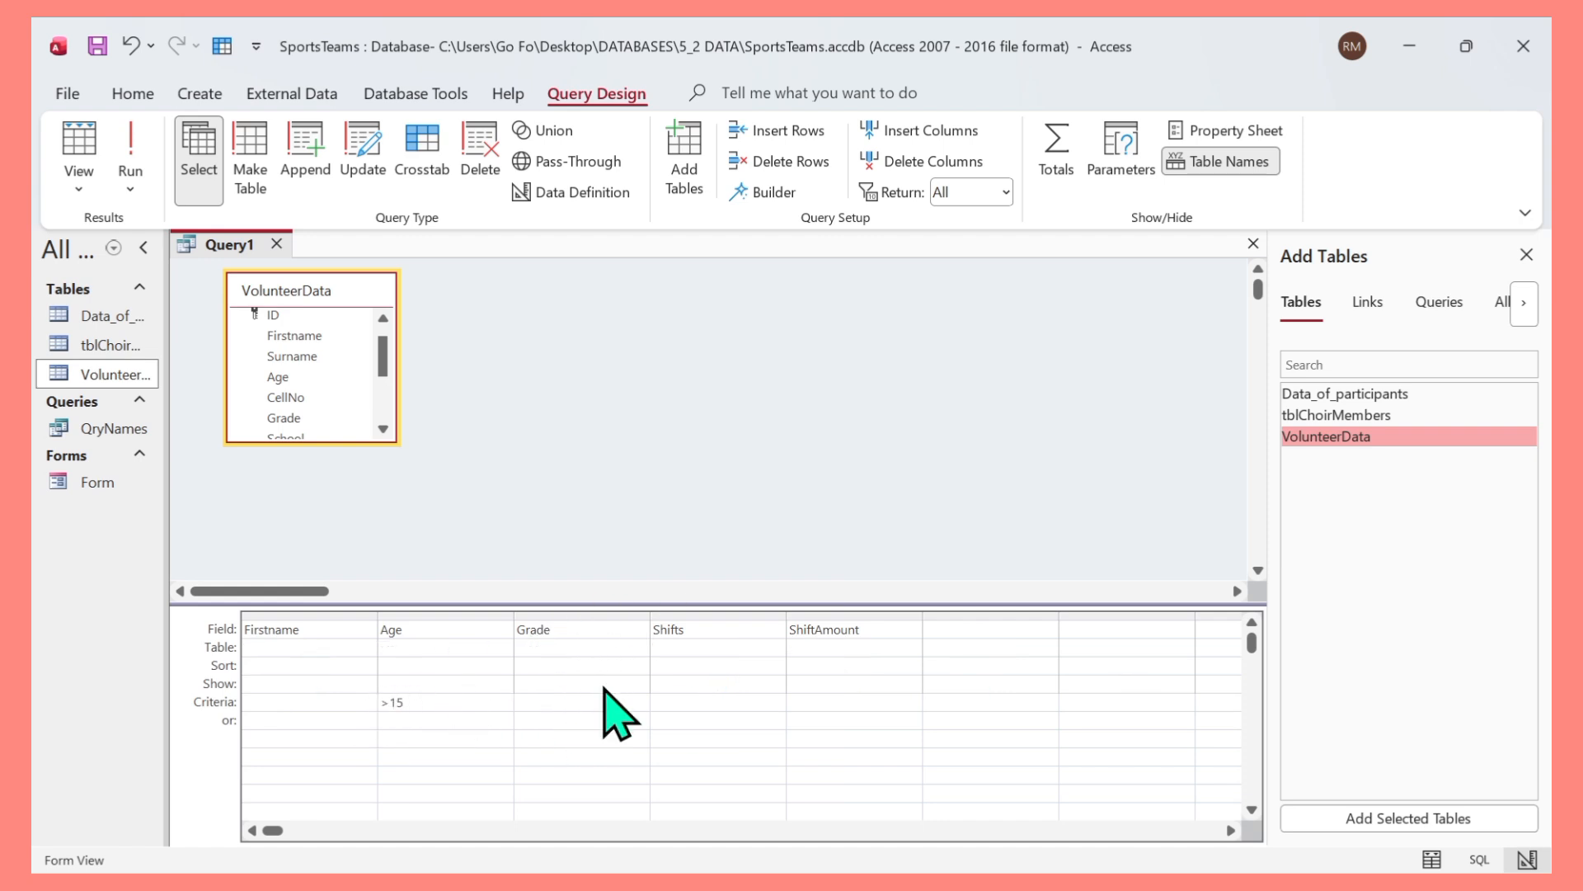
Run the query with the Age >15 and Grade 10 criteria, then return to Design view.
click(142, 145)
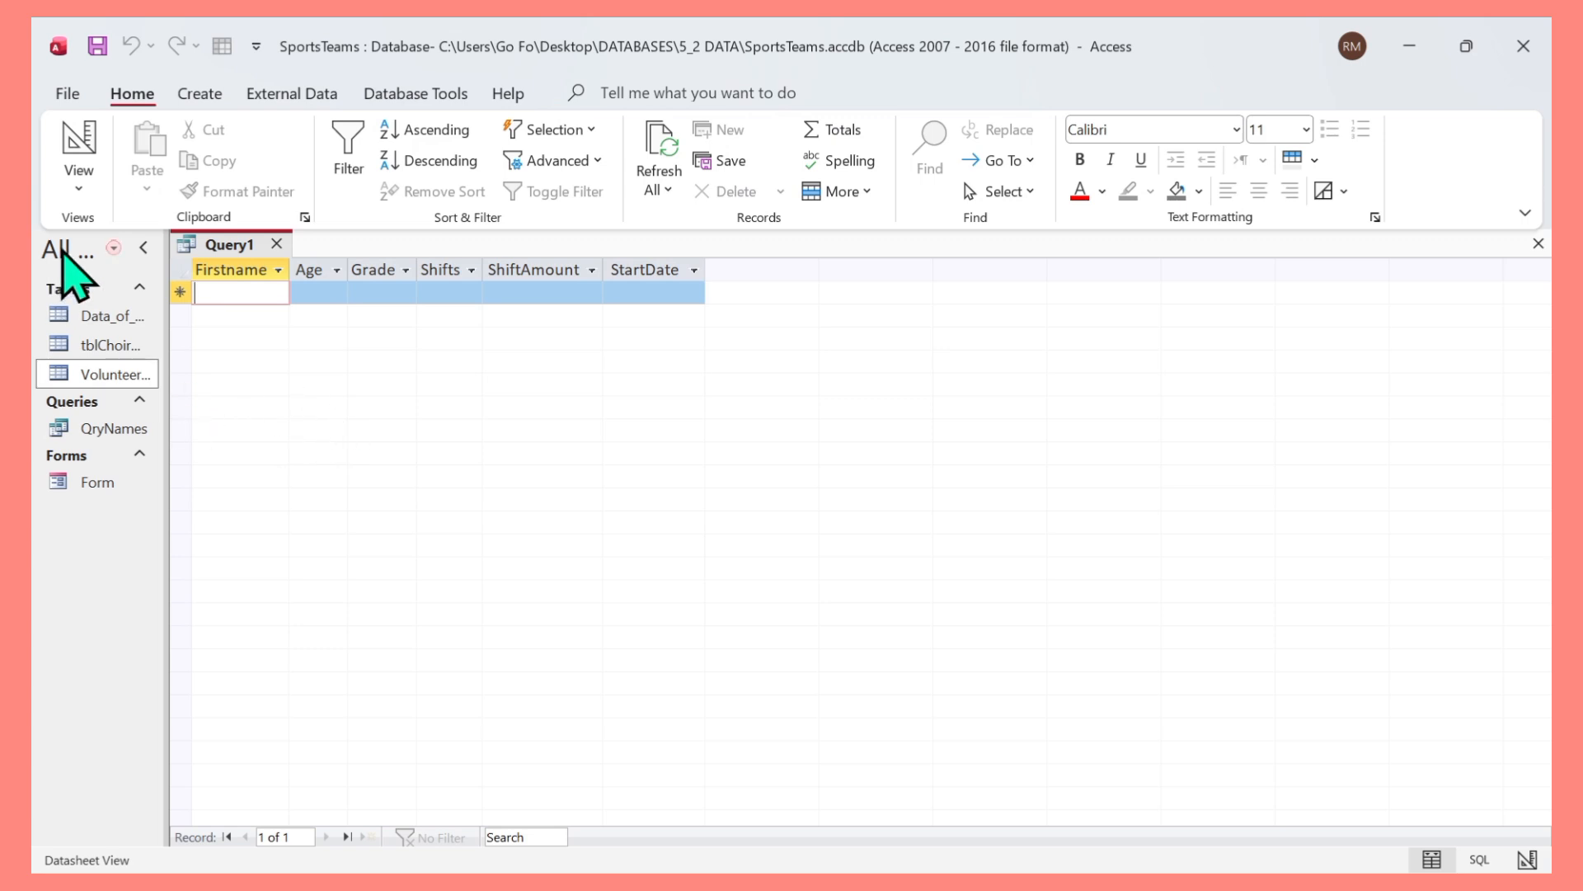
click(76, 189)
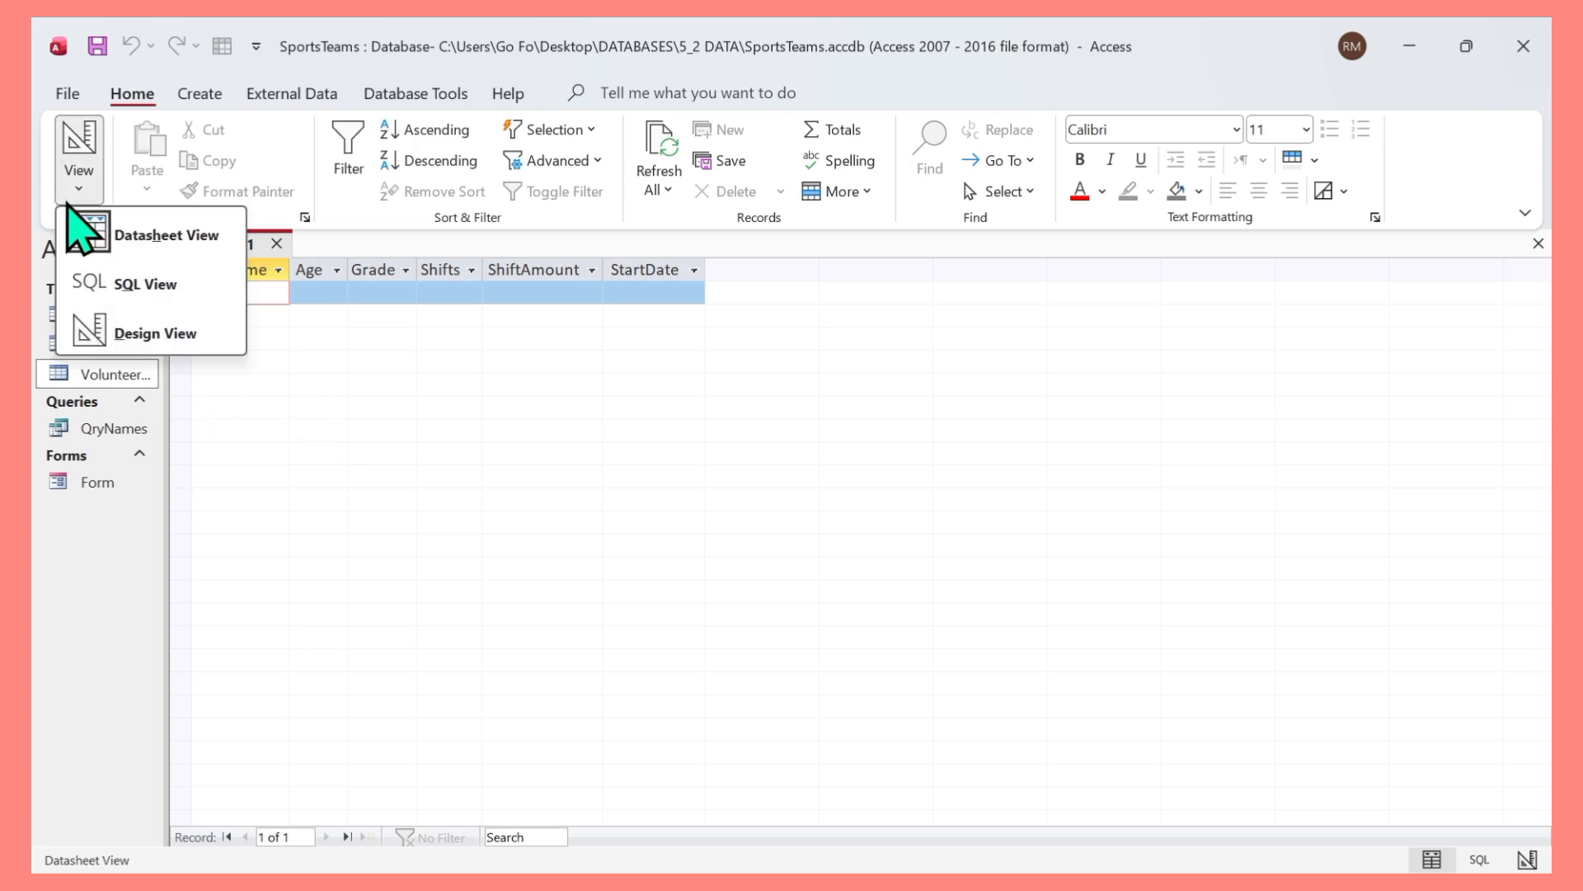
click(155, 333)
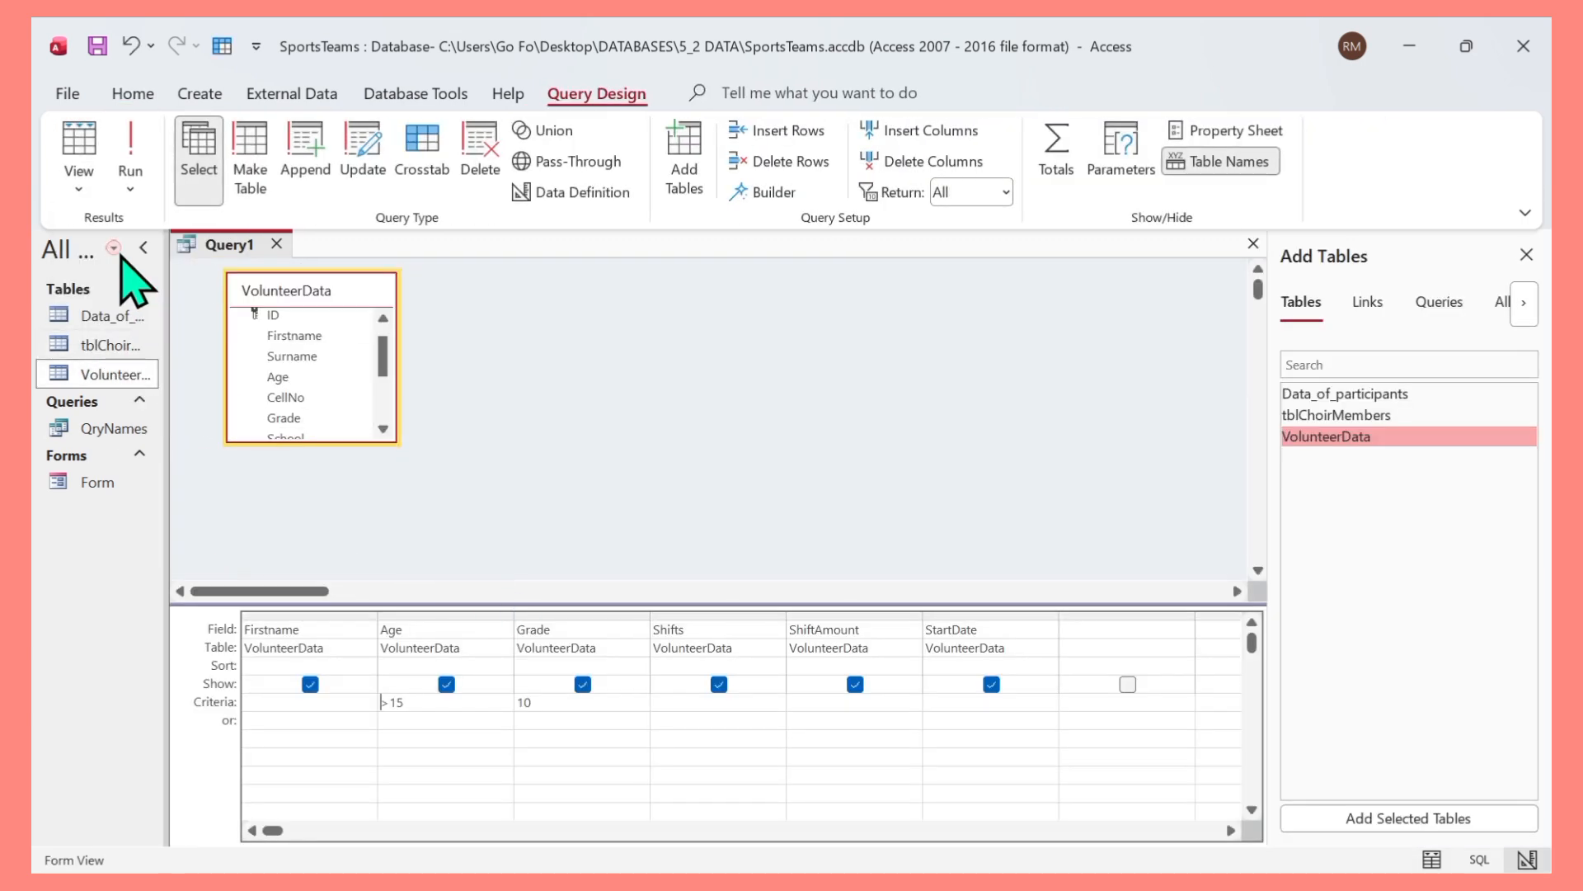
Open the VolunteerData table to examine the Age and Grade values, then switch back to the query.
double_click(109, 374)
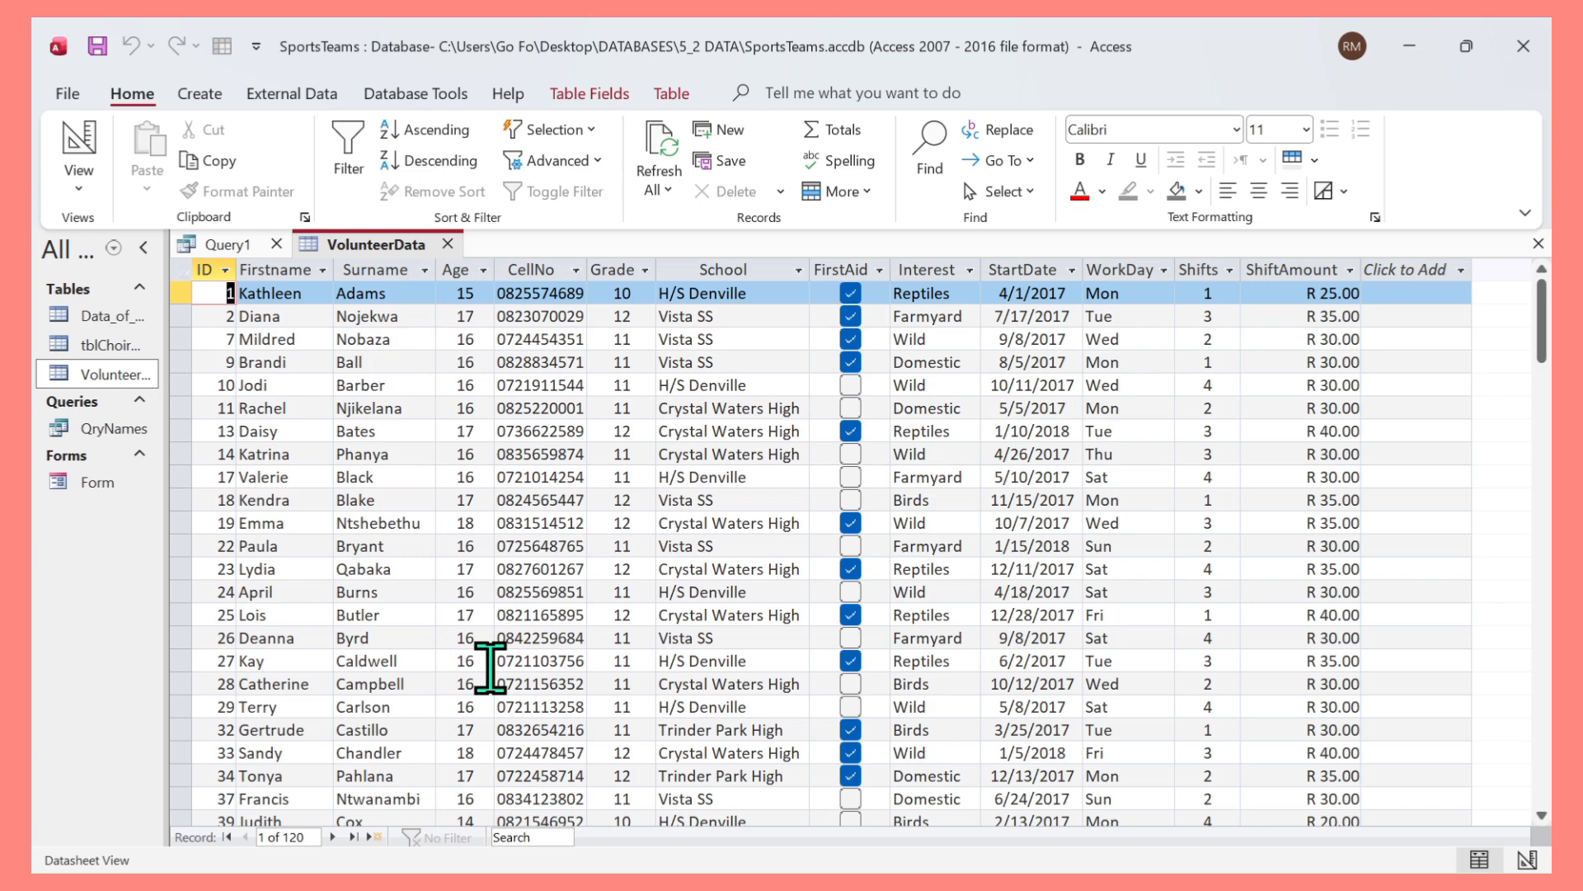
scroll(491, 668, down, 1)
scroll(487, 663, up, 1)
scroll(477, 495, down, 6)
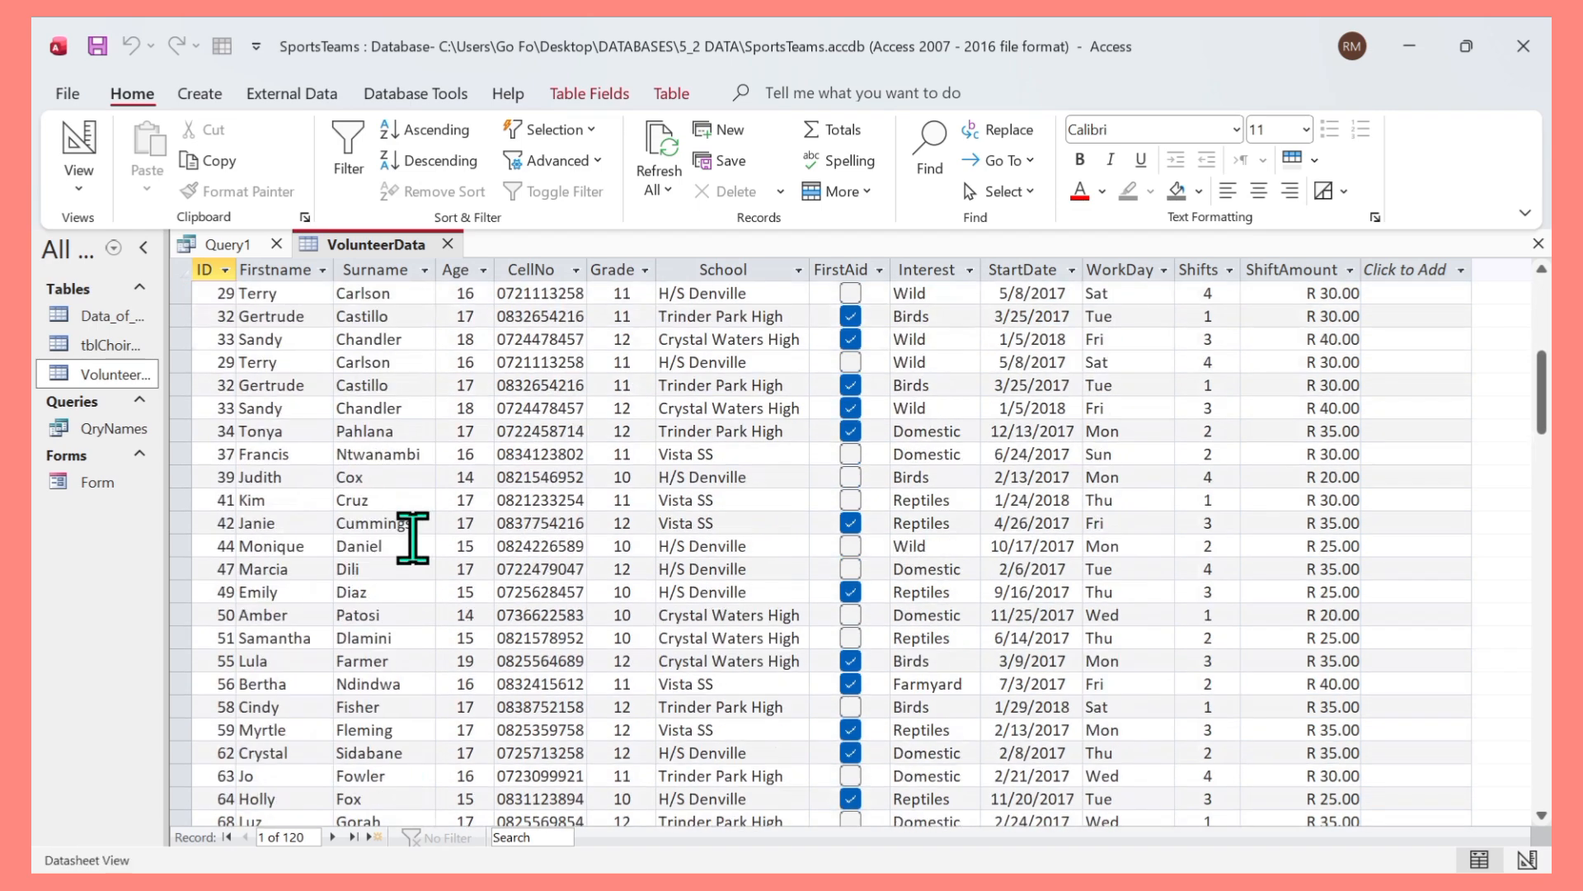
scroll(412, 541, up, 6)
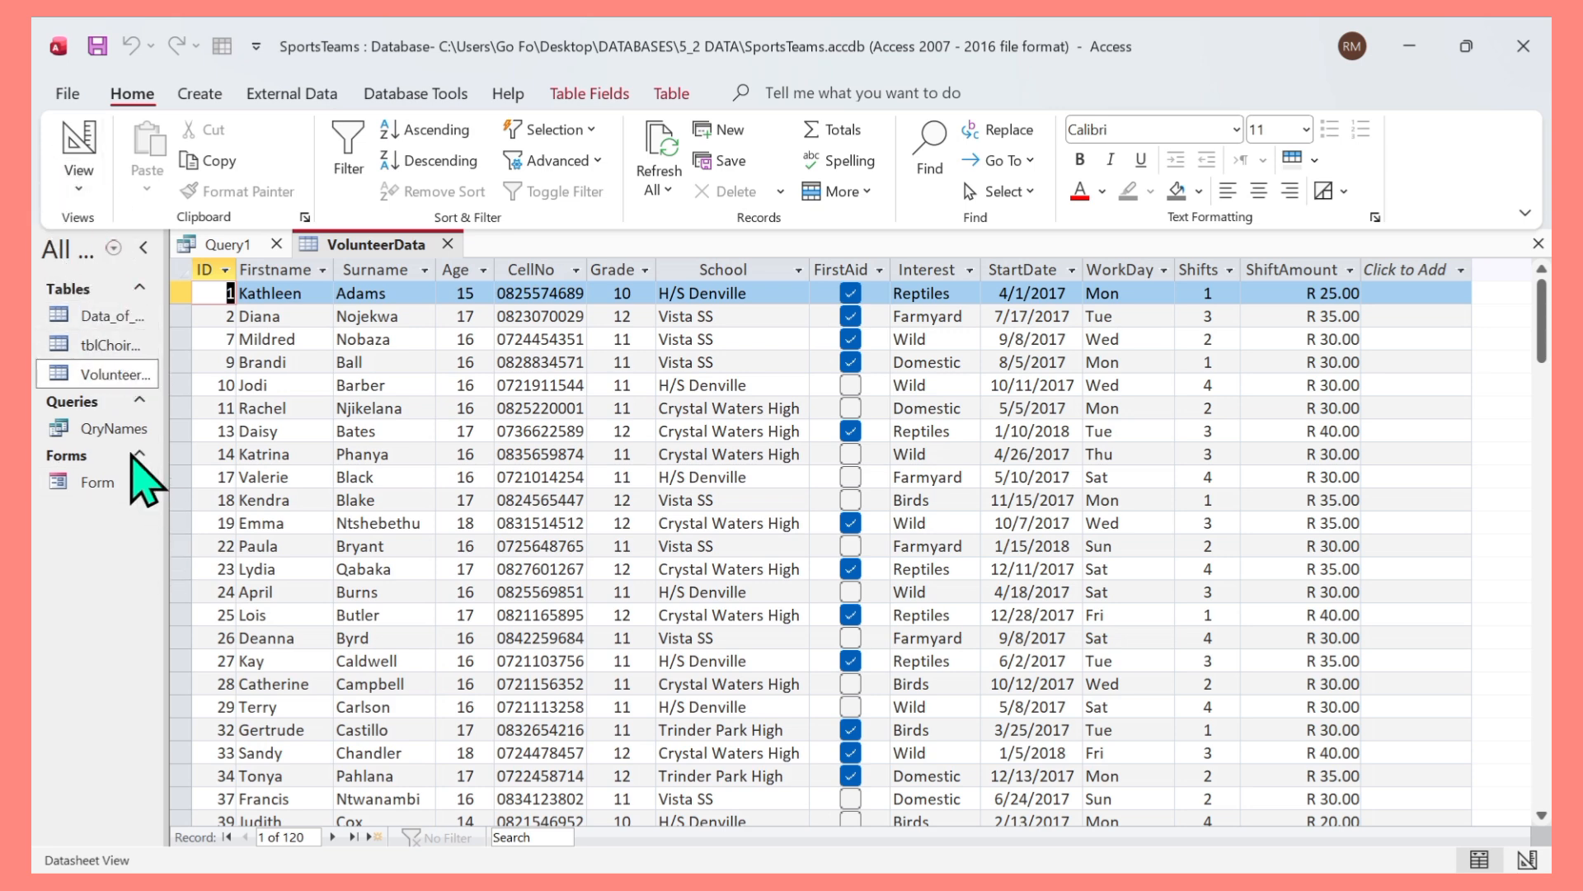
click(223, 246)
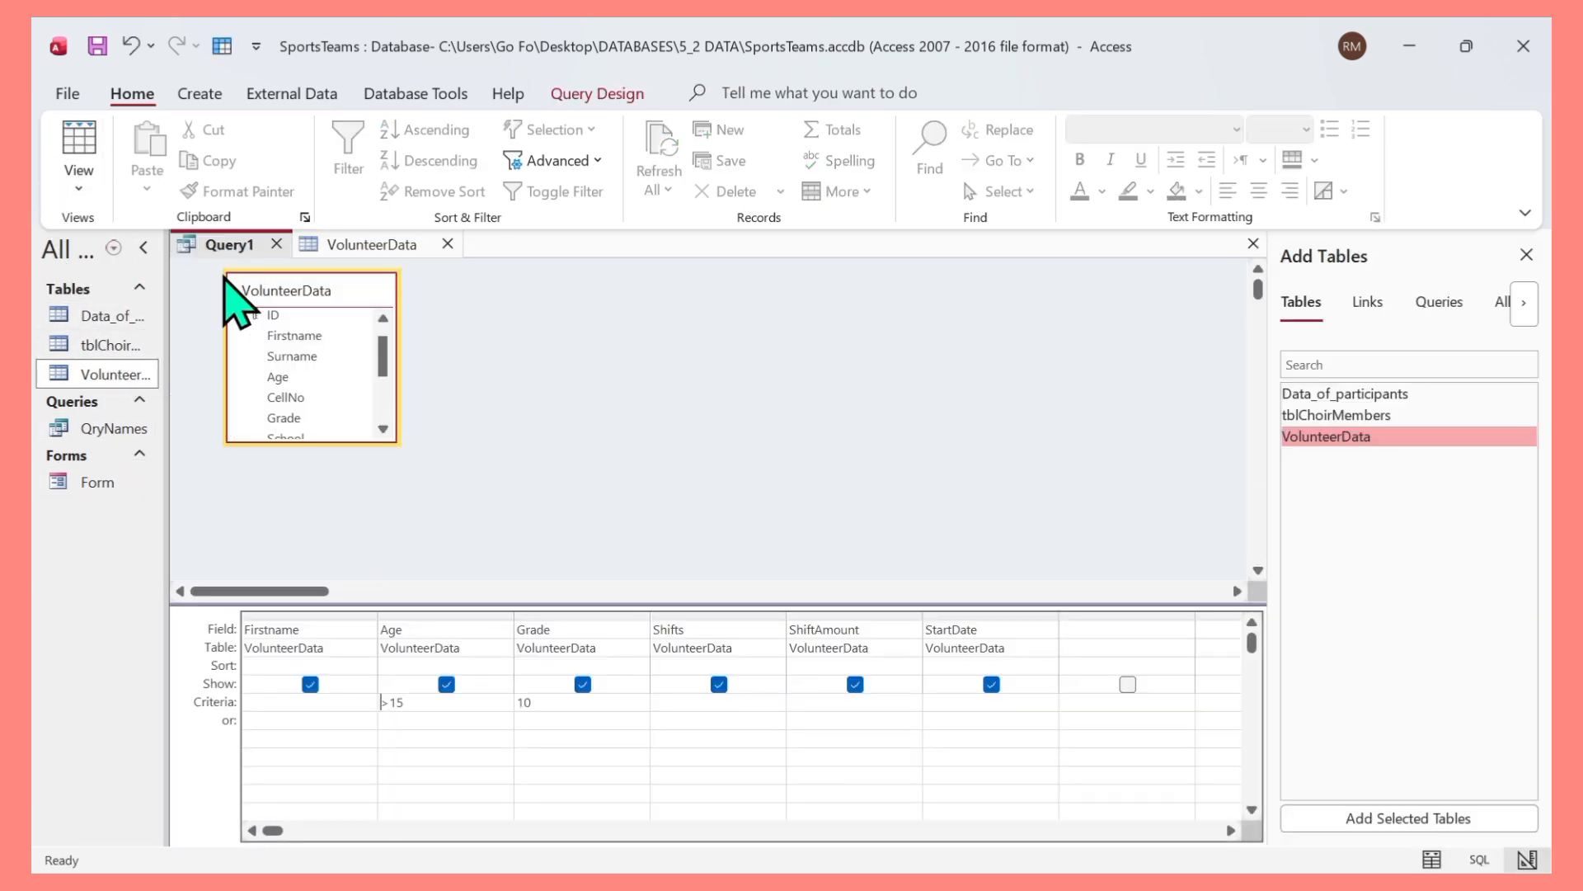
Change the Age criterion to <=15 and run the query to review the matching records.
click(424, 702)
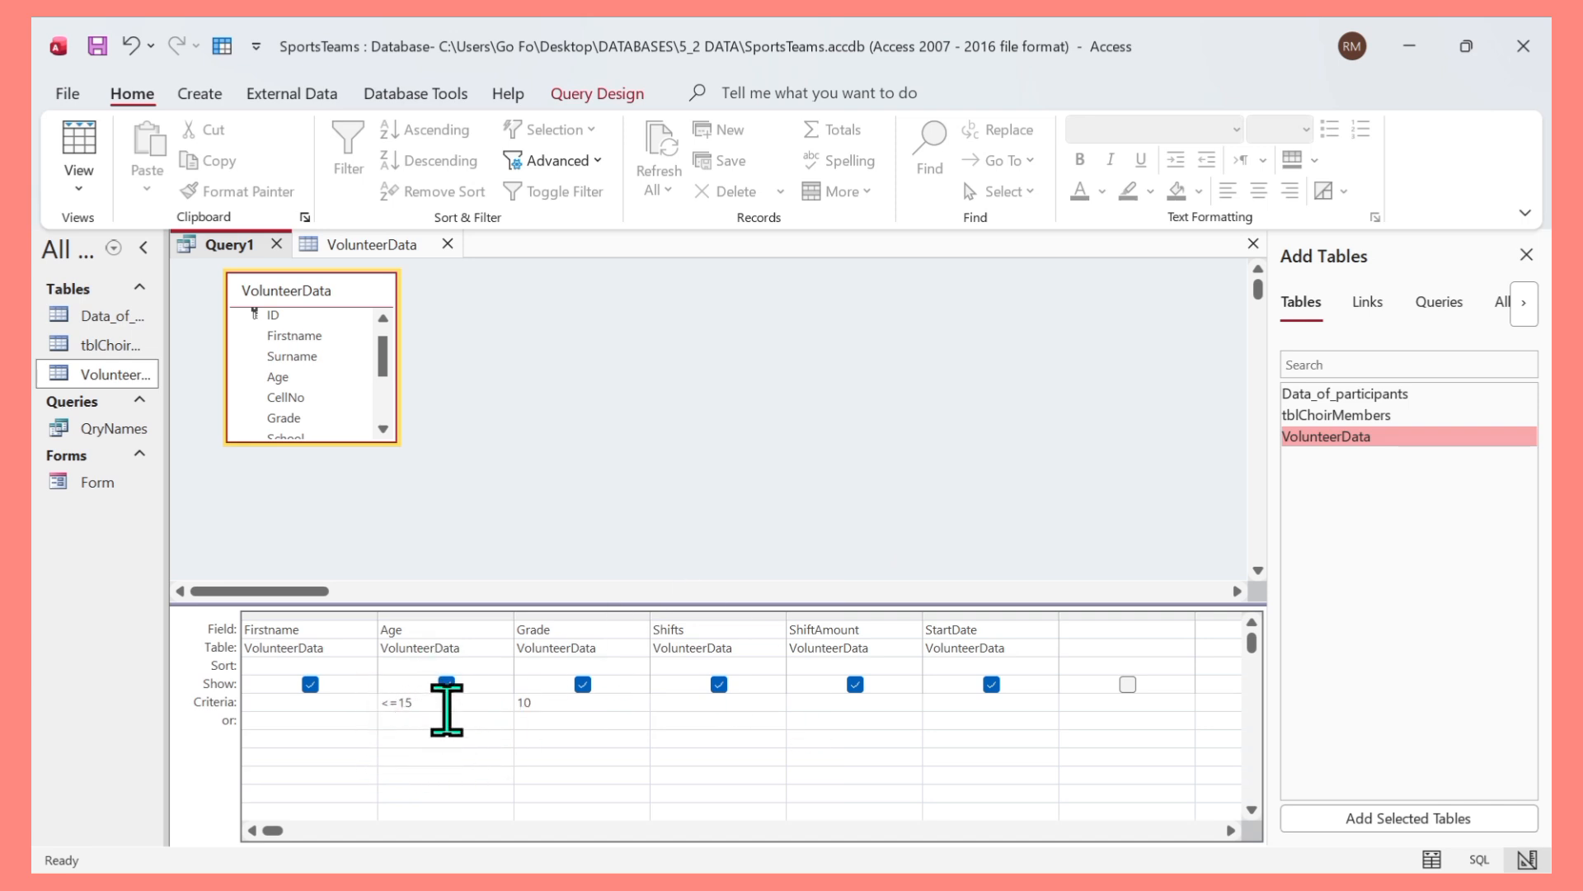
click(92, 194)
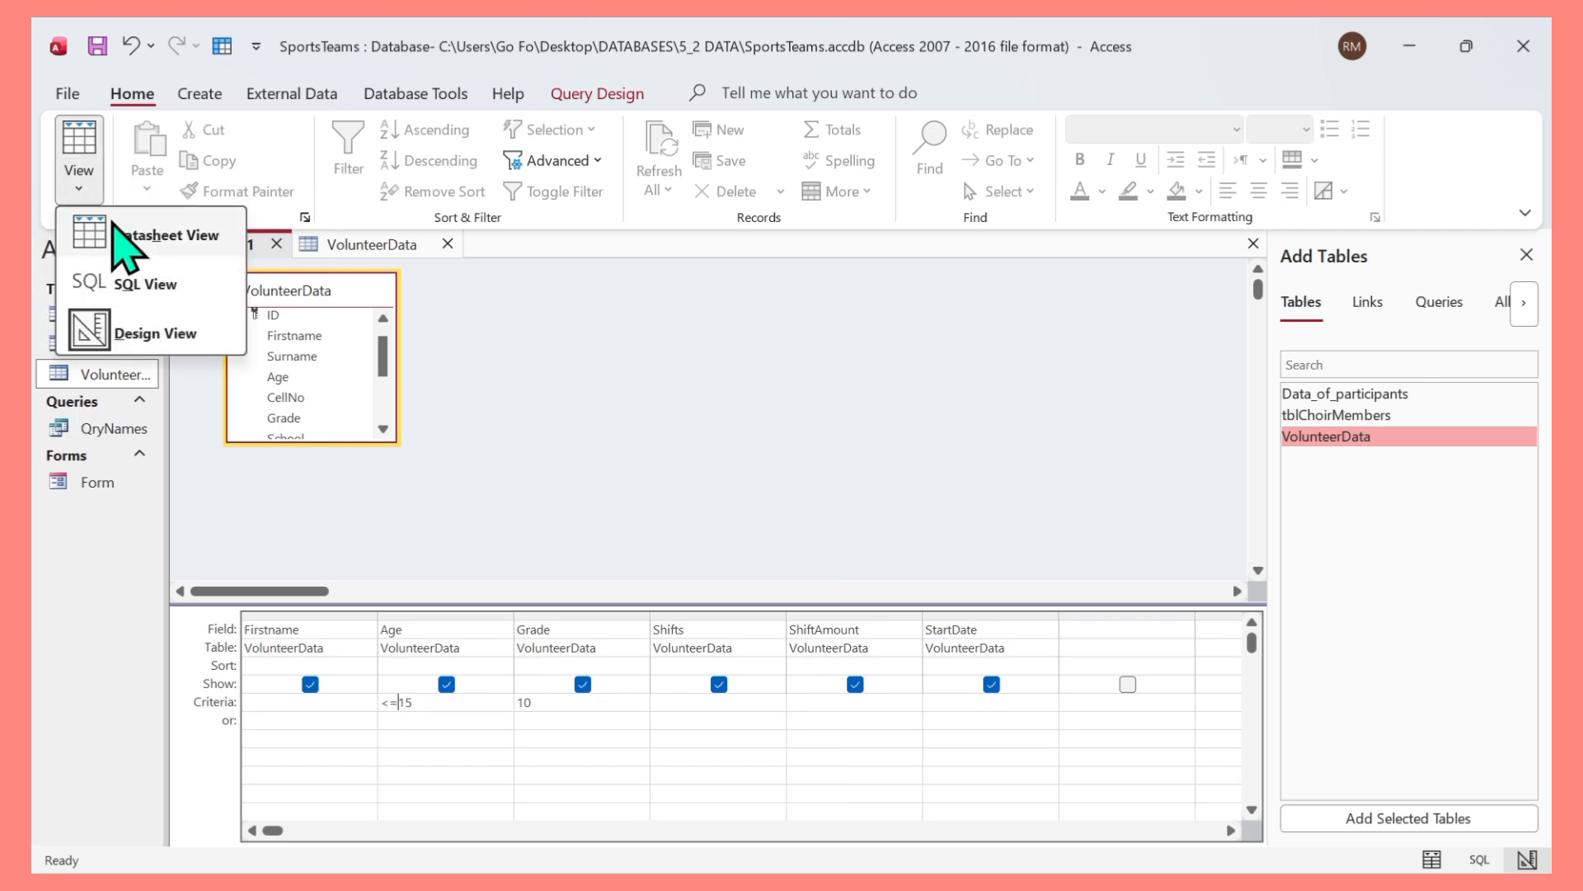
click(173, 237)
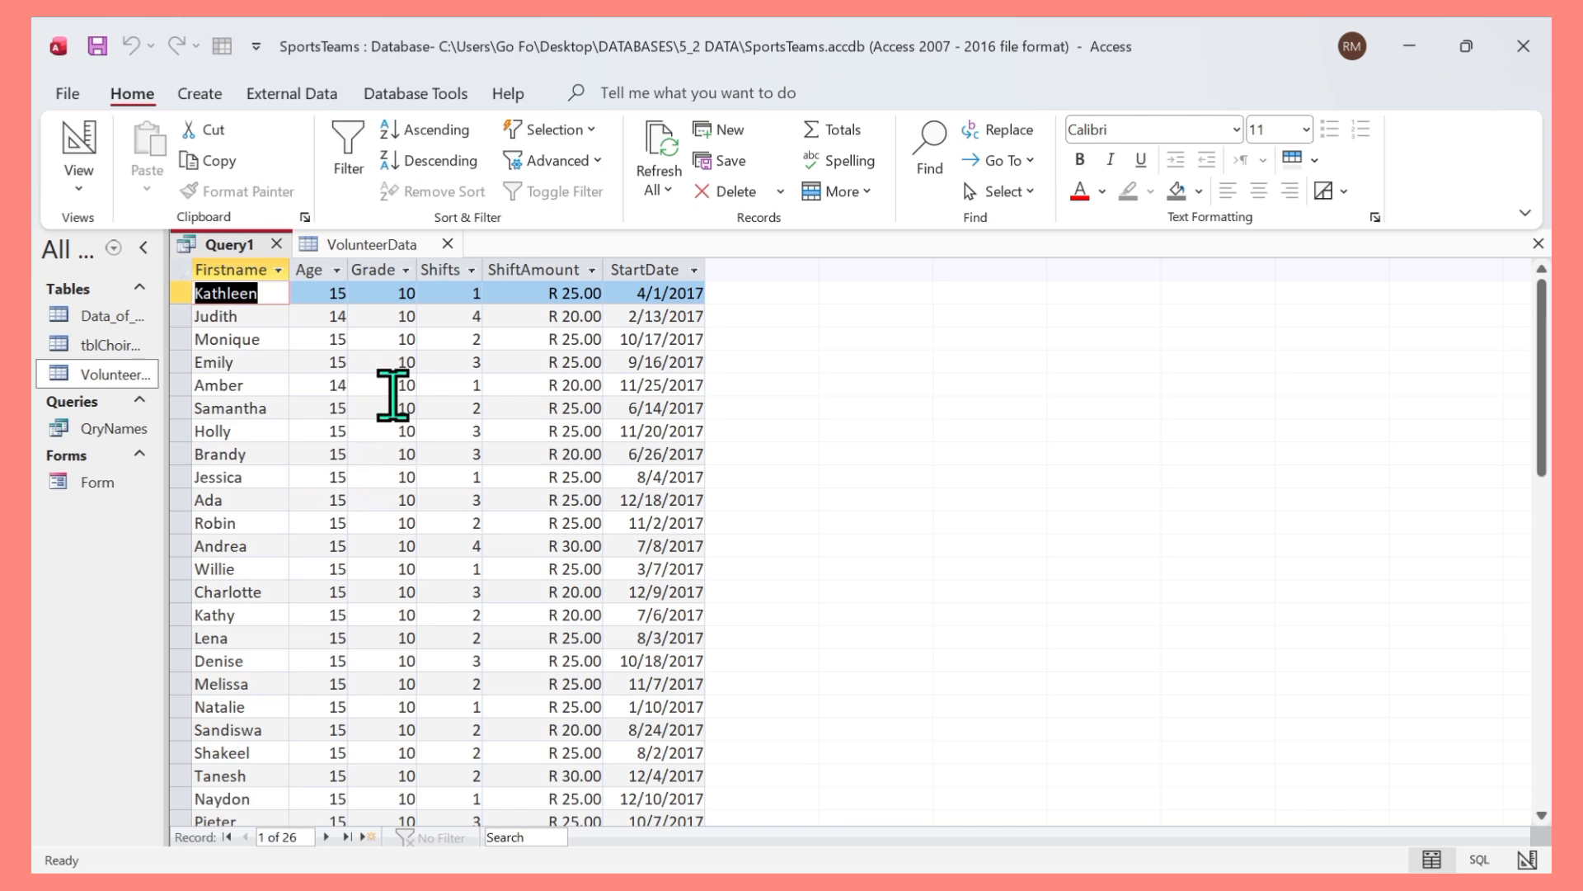
scroll(352, 429, down, 1)
scroll(330, 416, up, 1)
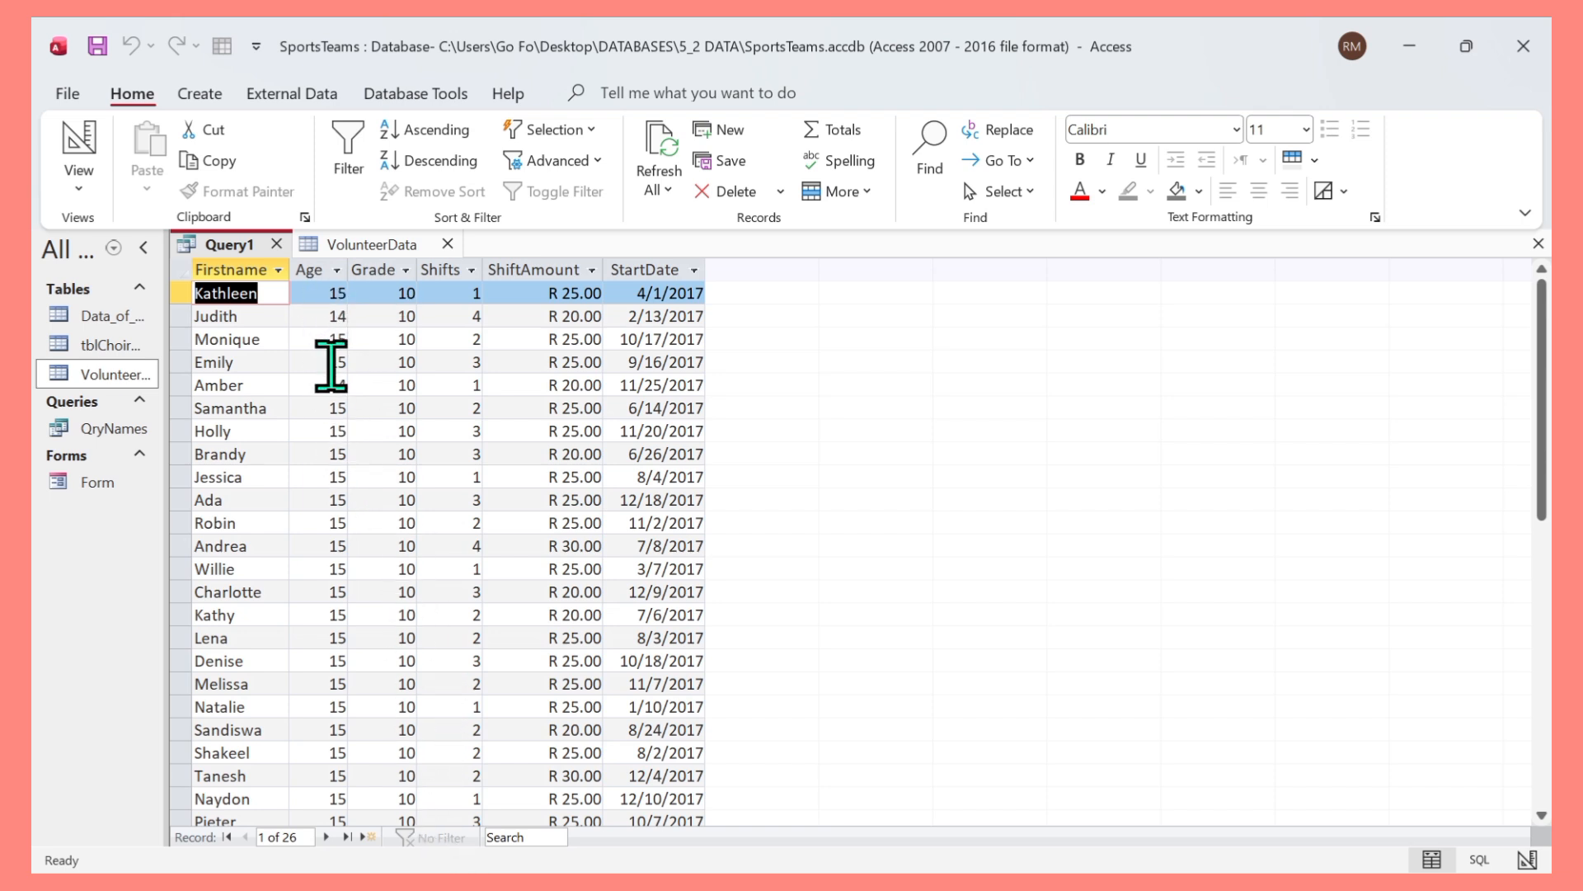
scroll(333, 706, down, 1)
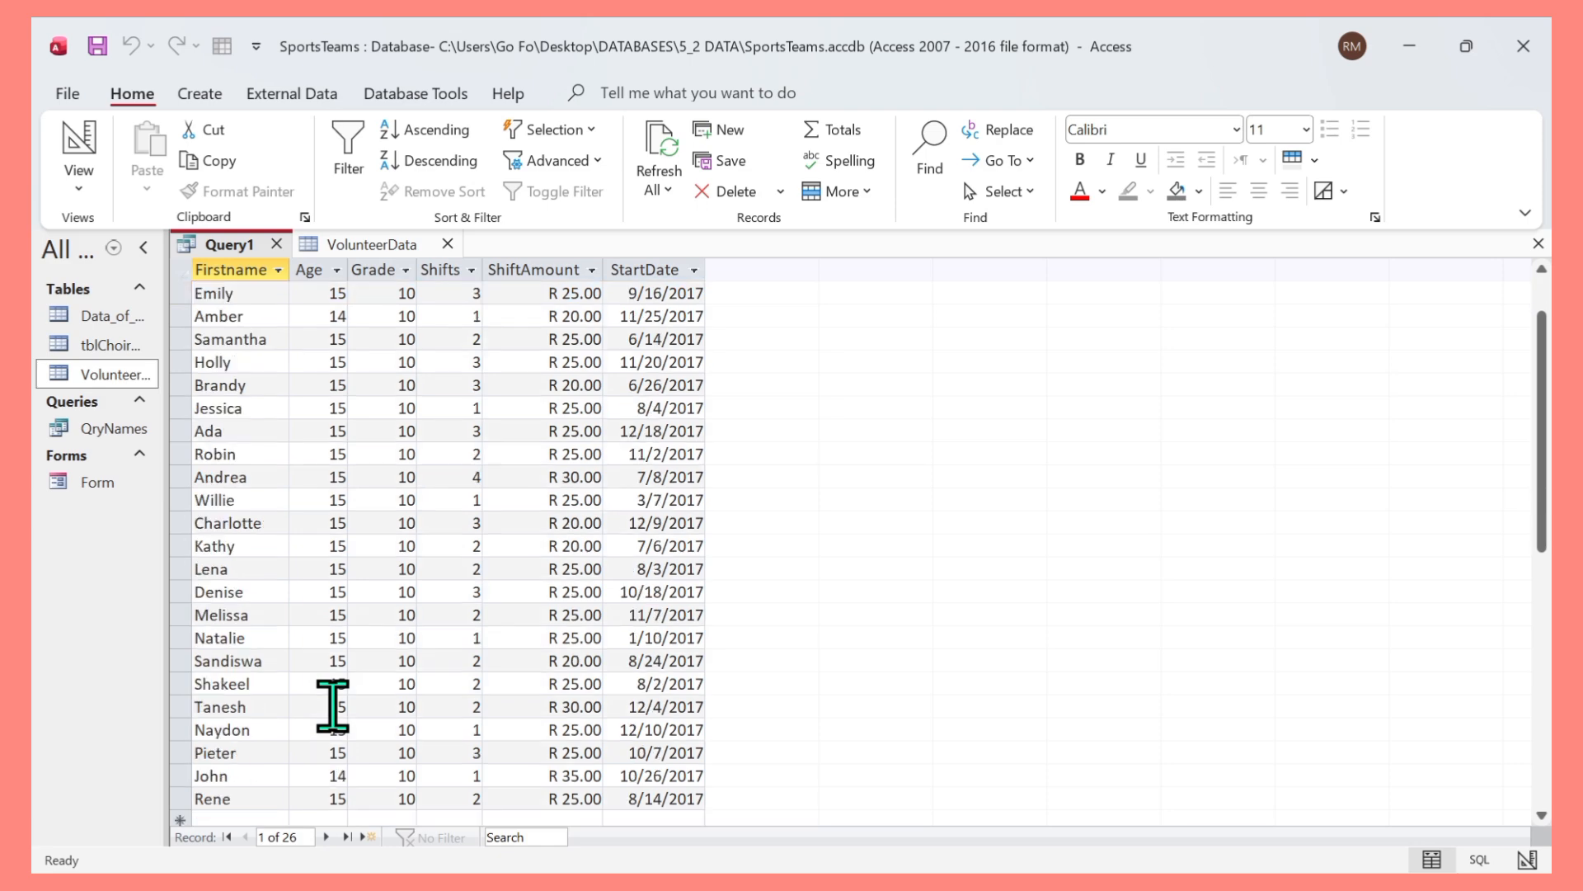
scroll(320, 544, up, 1)
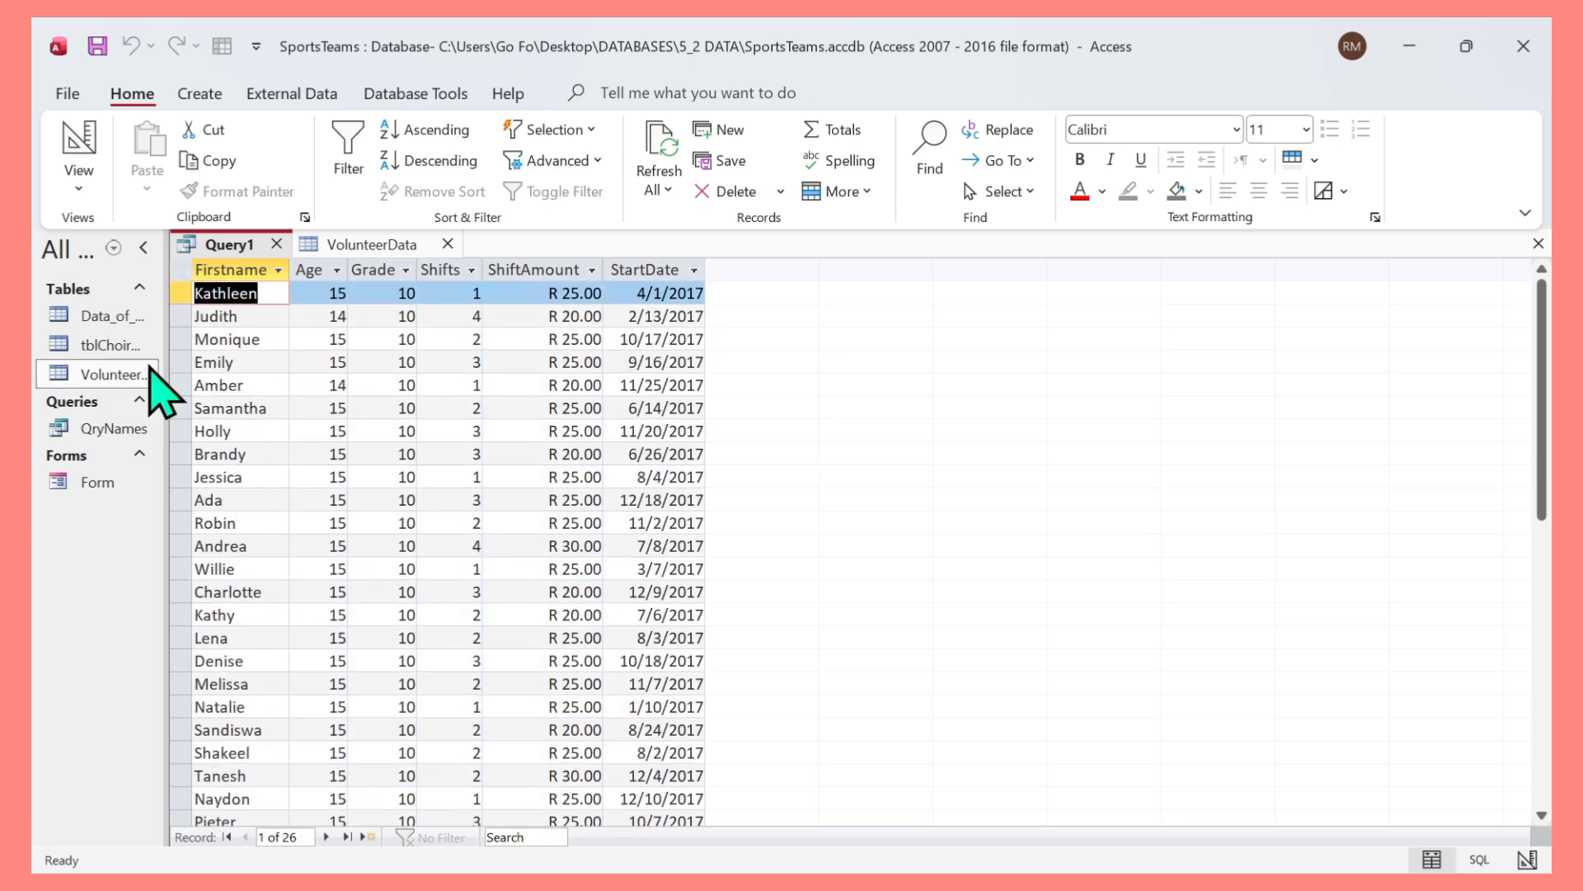
Return to Design view, change the Age criterion to <15, and run the query.
click(76, 187)
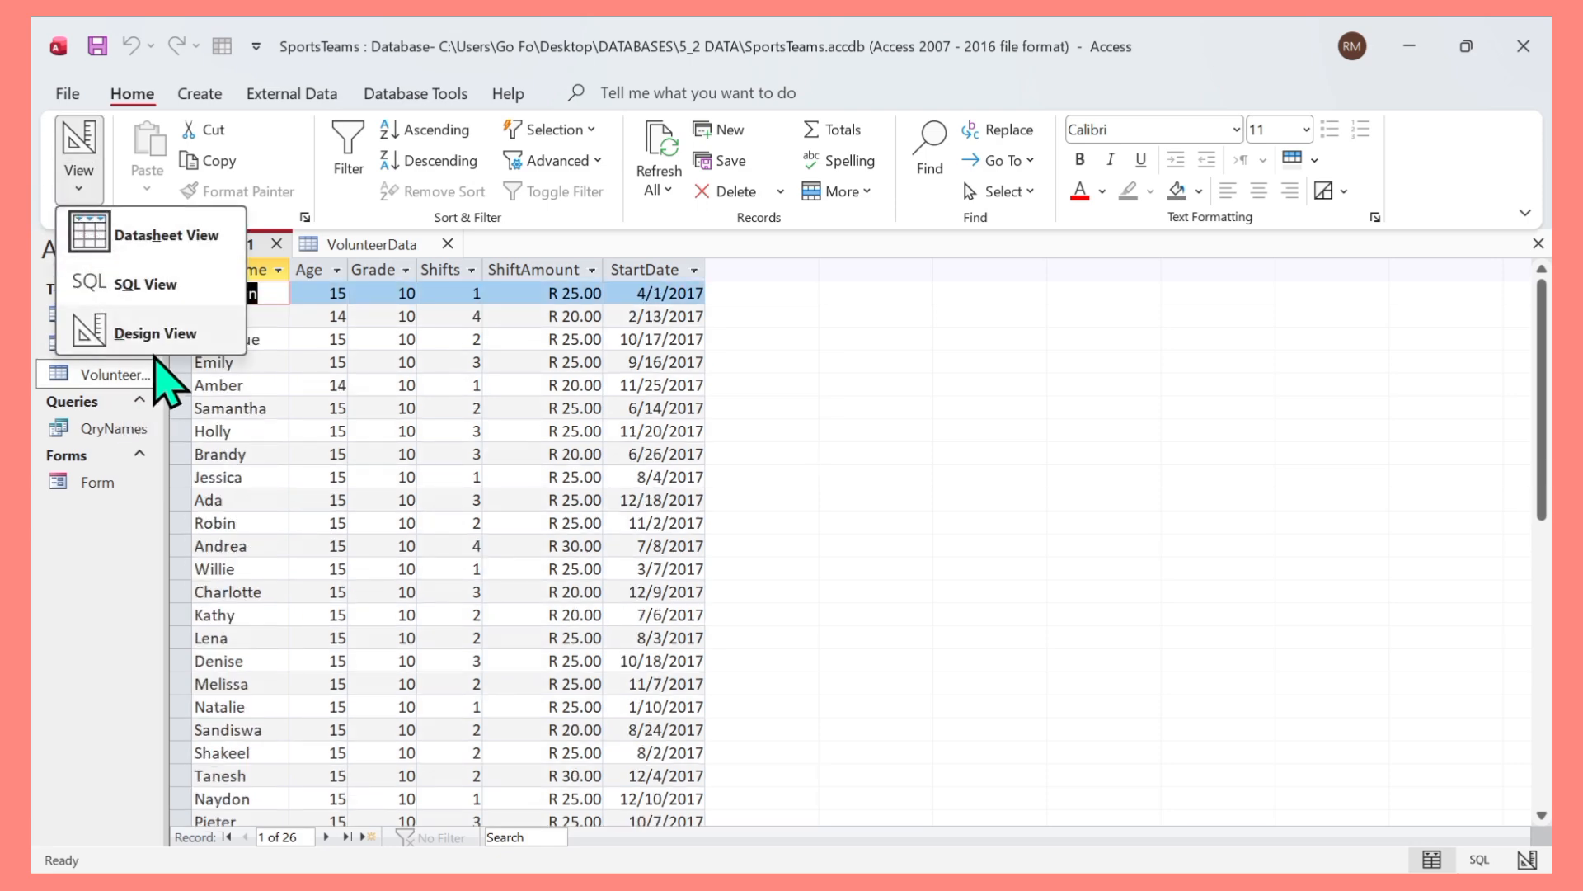
click(132, 333)
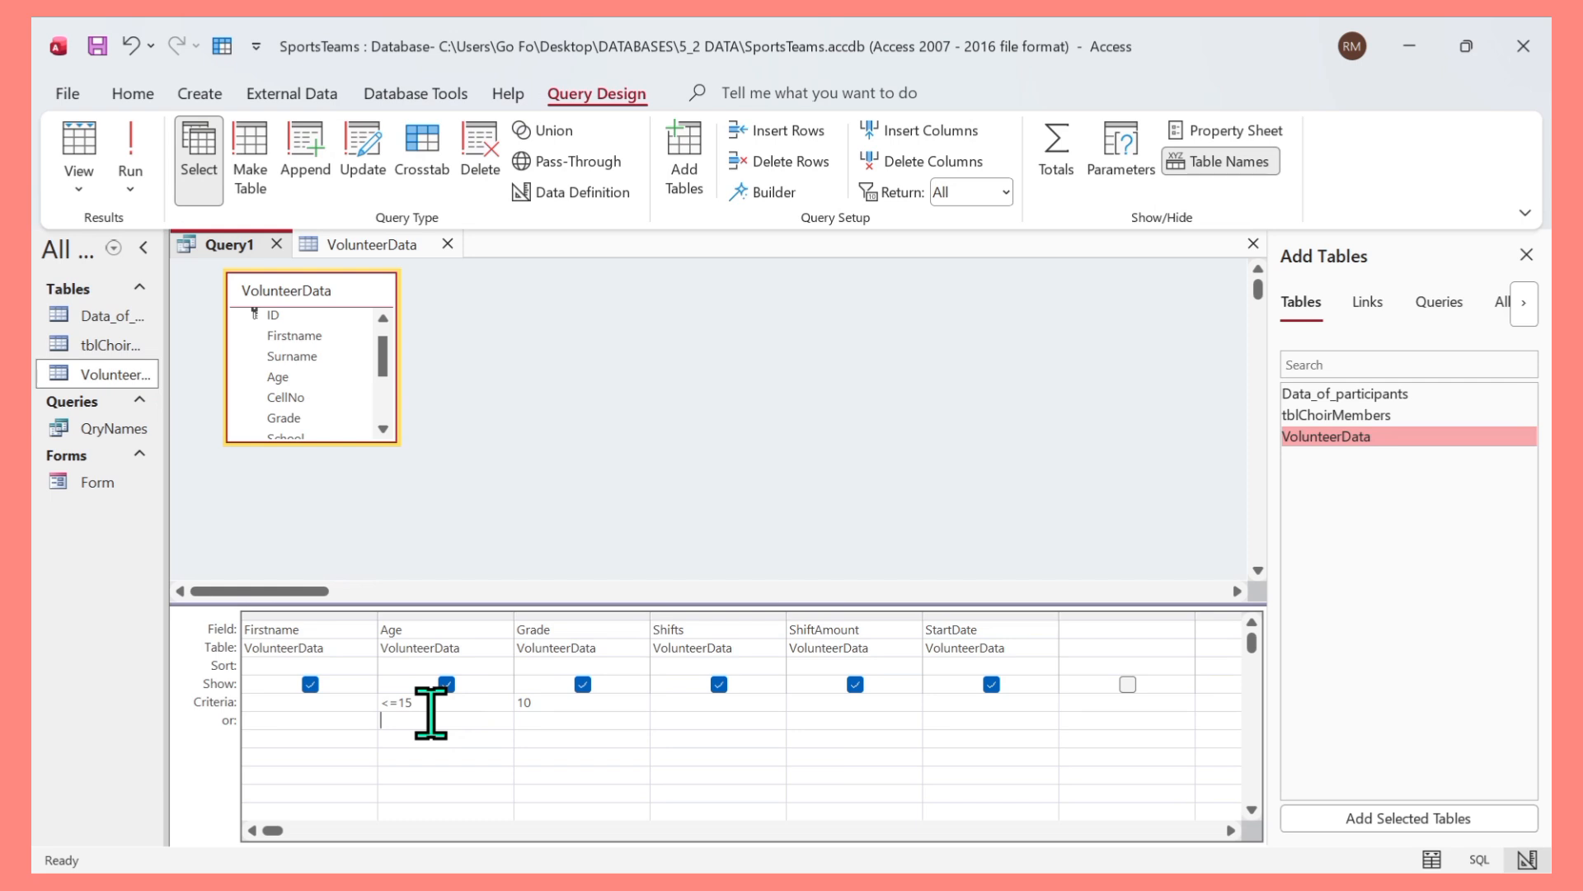
click(495, 705)
click(128, 144)
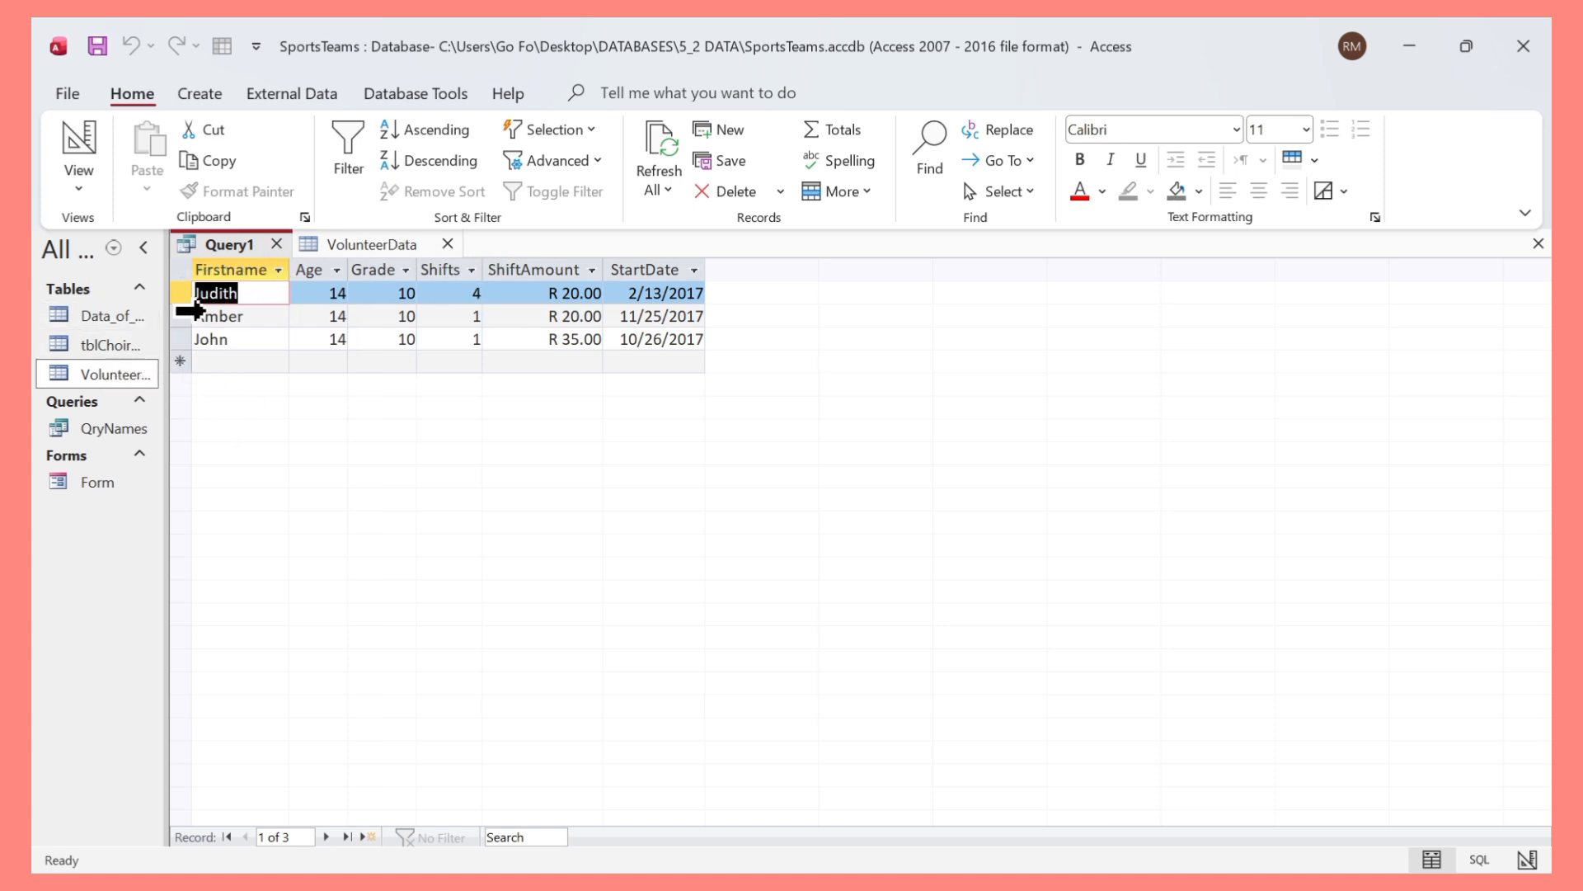
In Design view, set the Age criterion to >17 and the Grade criterion to 12, then run the query.
click(79, 186)
click(149, 328)
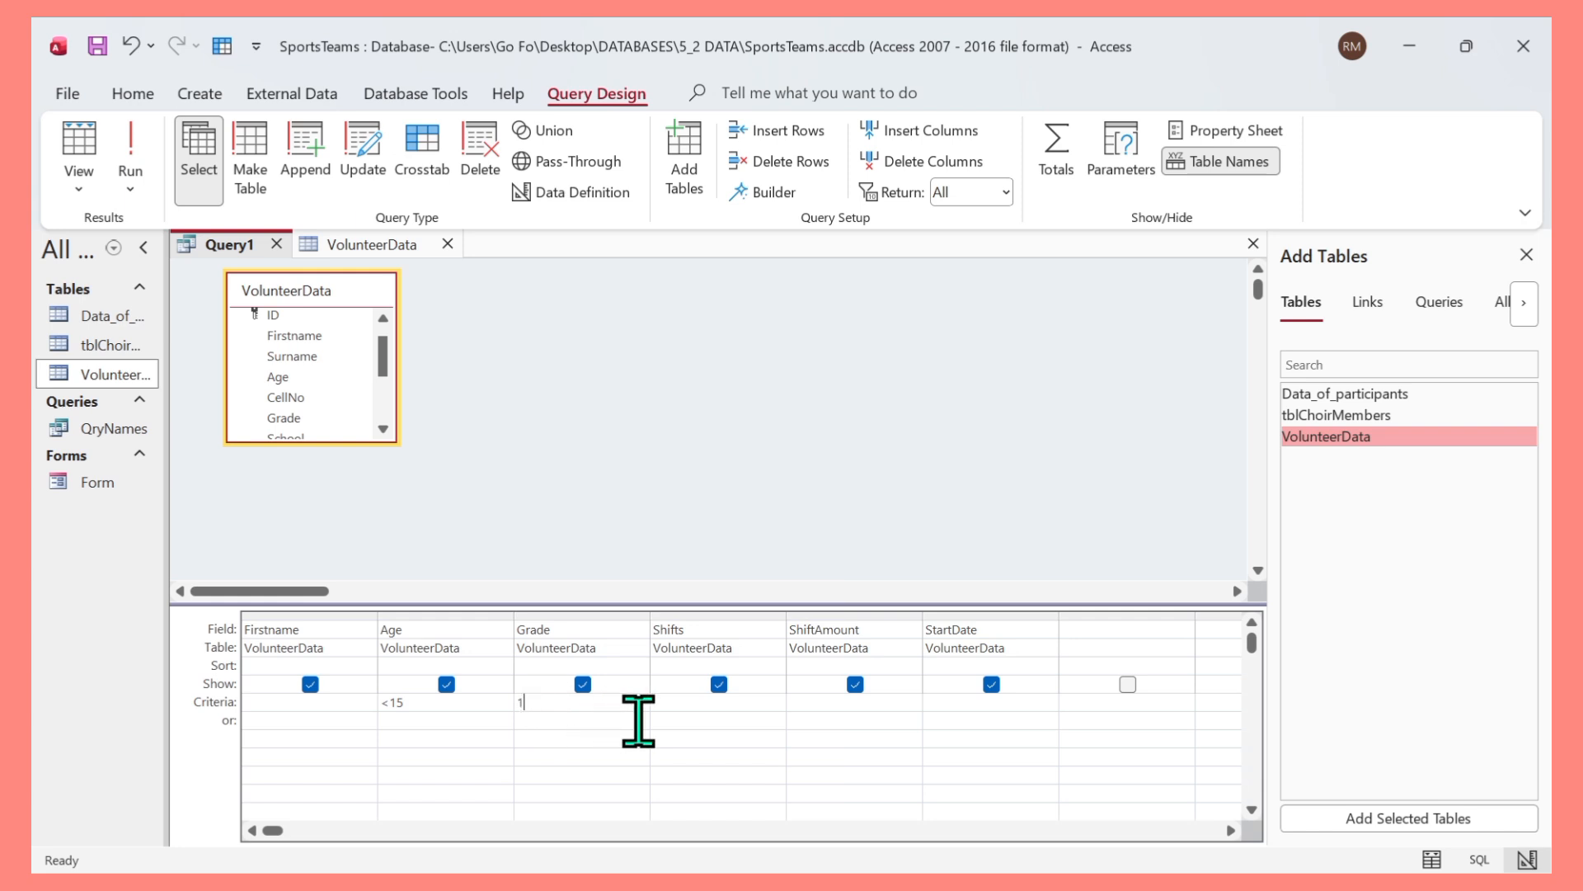
click(418, 700)
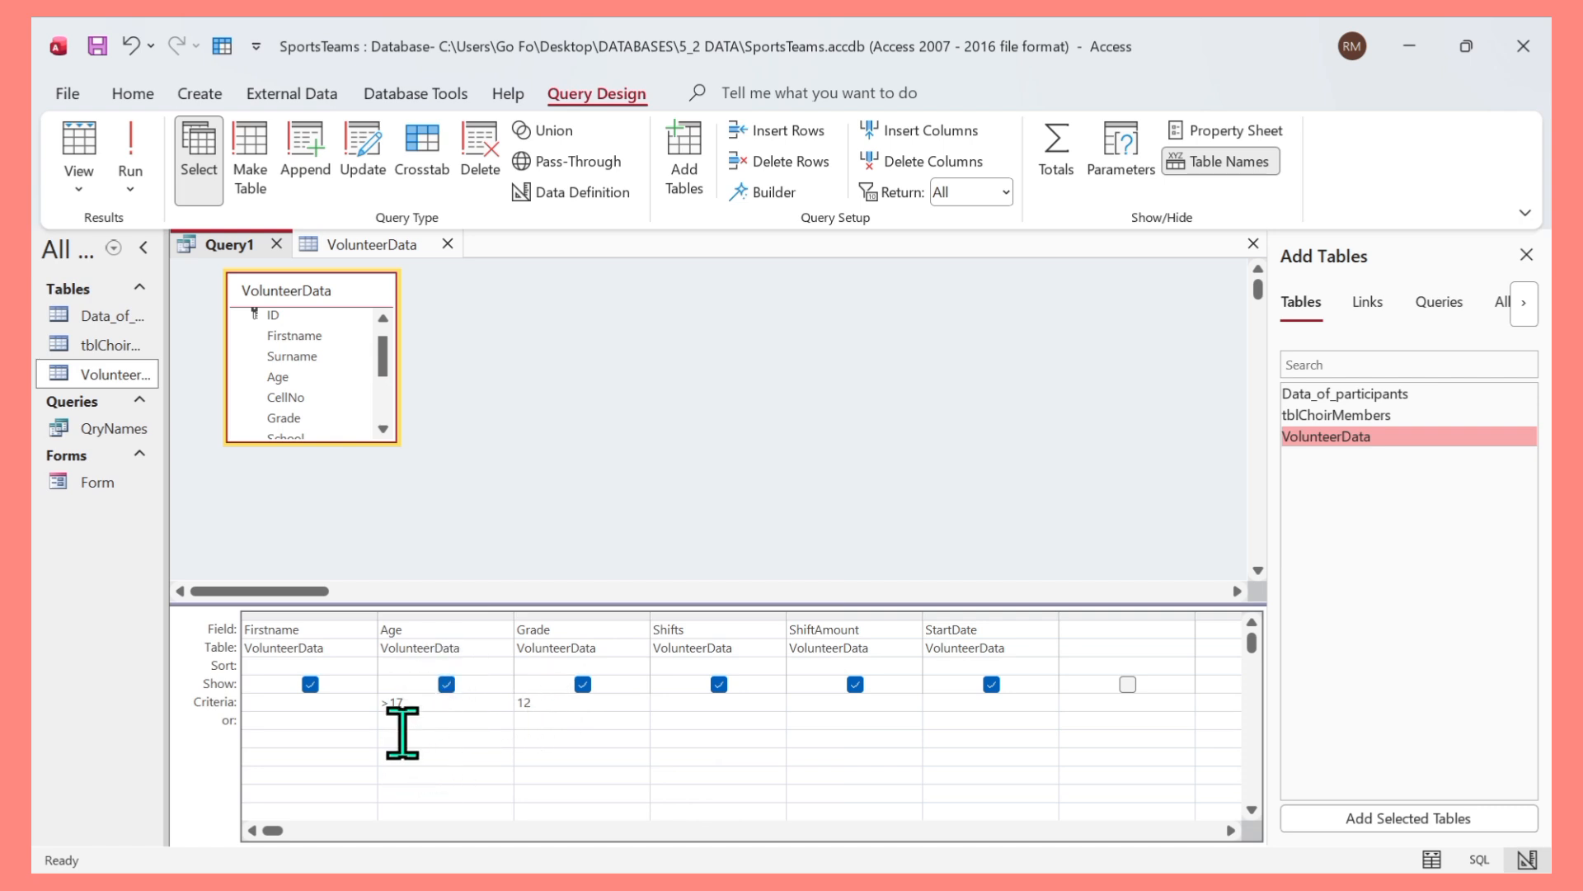
click(130, 149)
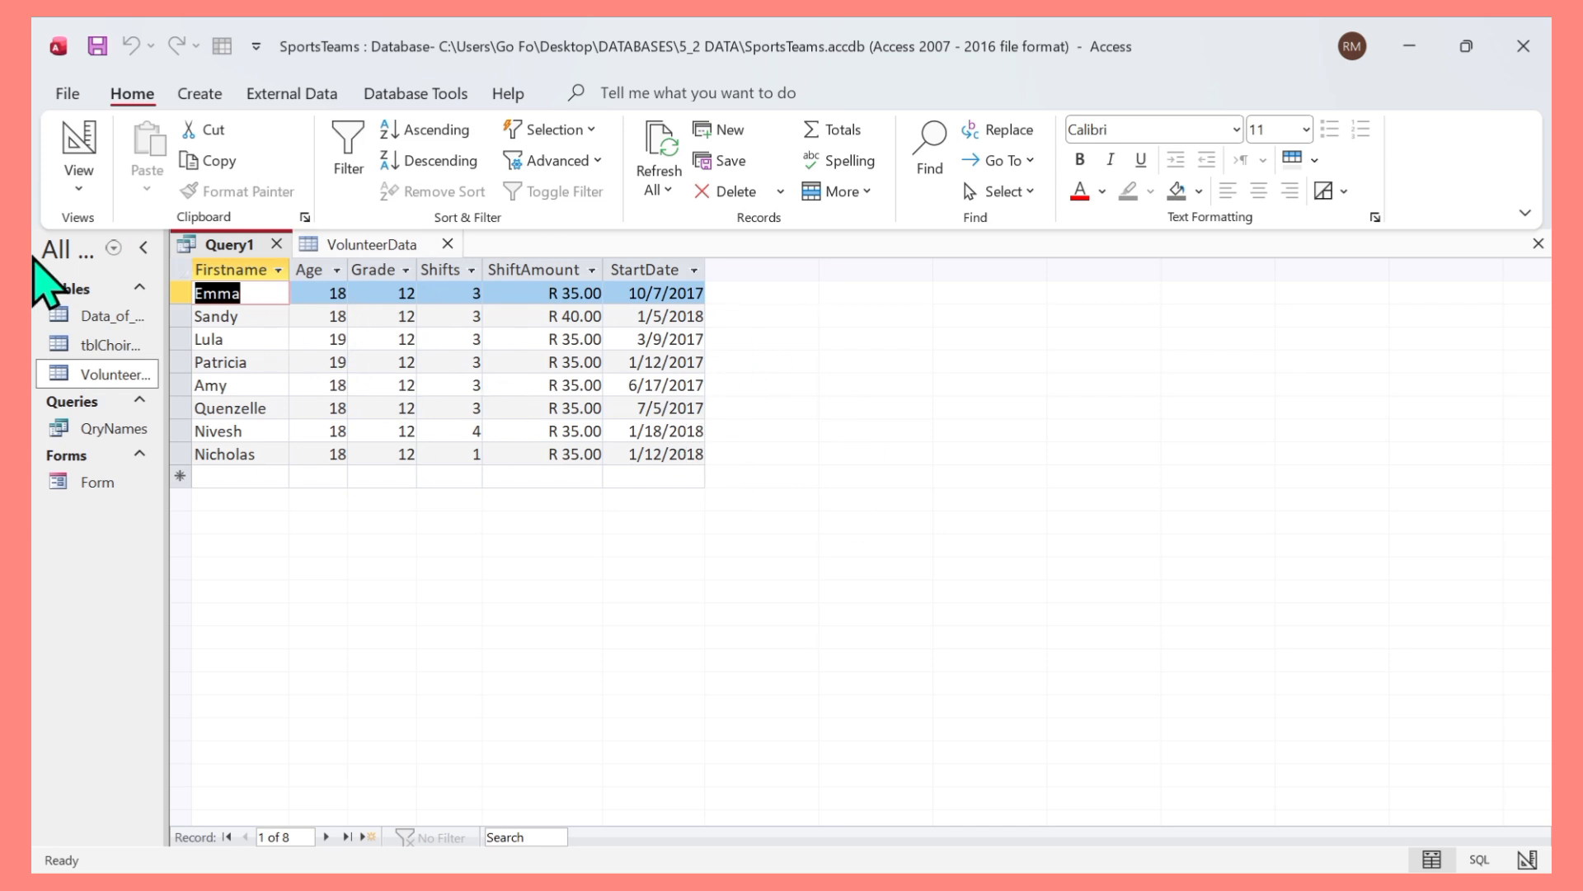
Add the criterion 3 to the Shifts field and run the query.
click(79, 188)
click(129, 336)
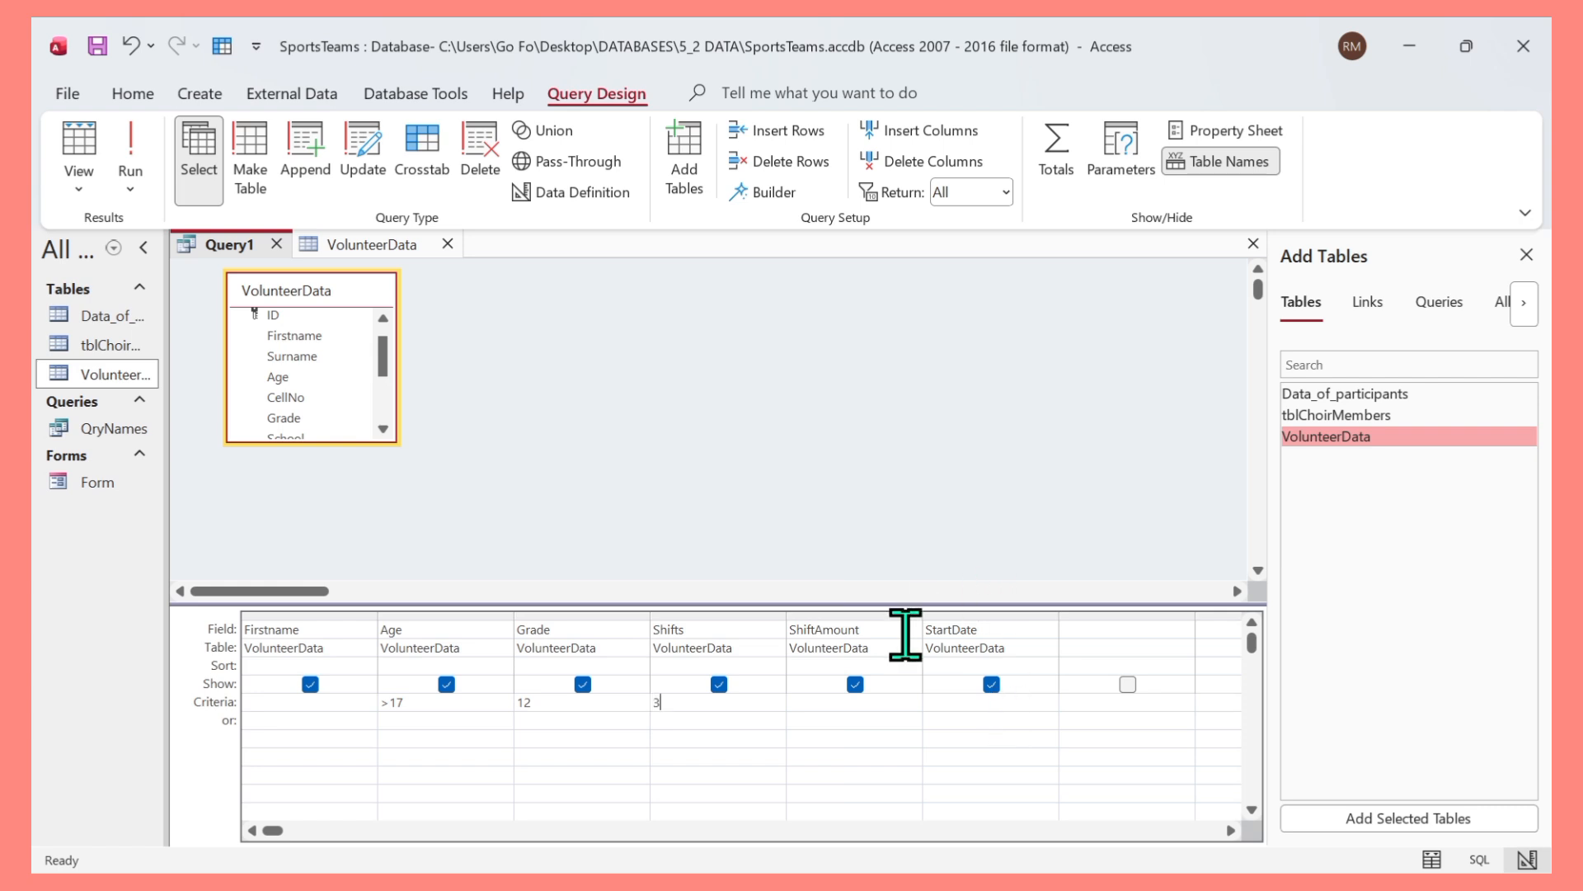
click(128, 148)
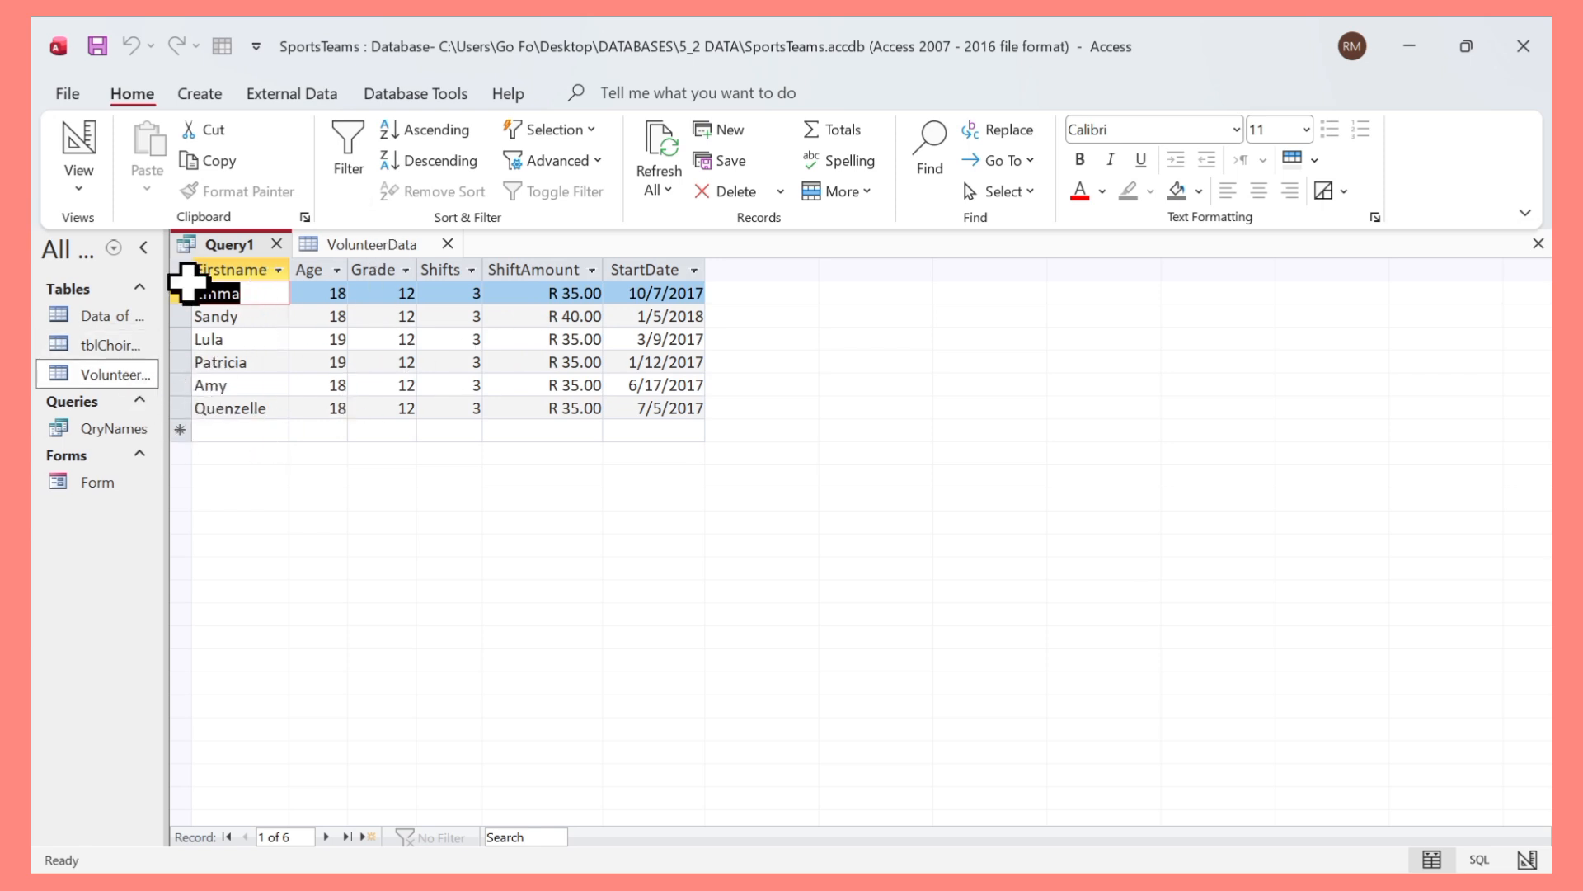
Clear the Shifts criterion, set Age to 17 with 18 in the or row, and run the query to review records.
click(74, 186)
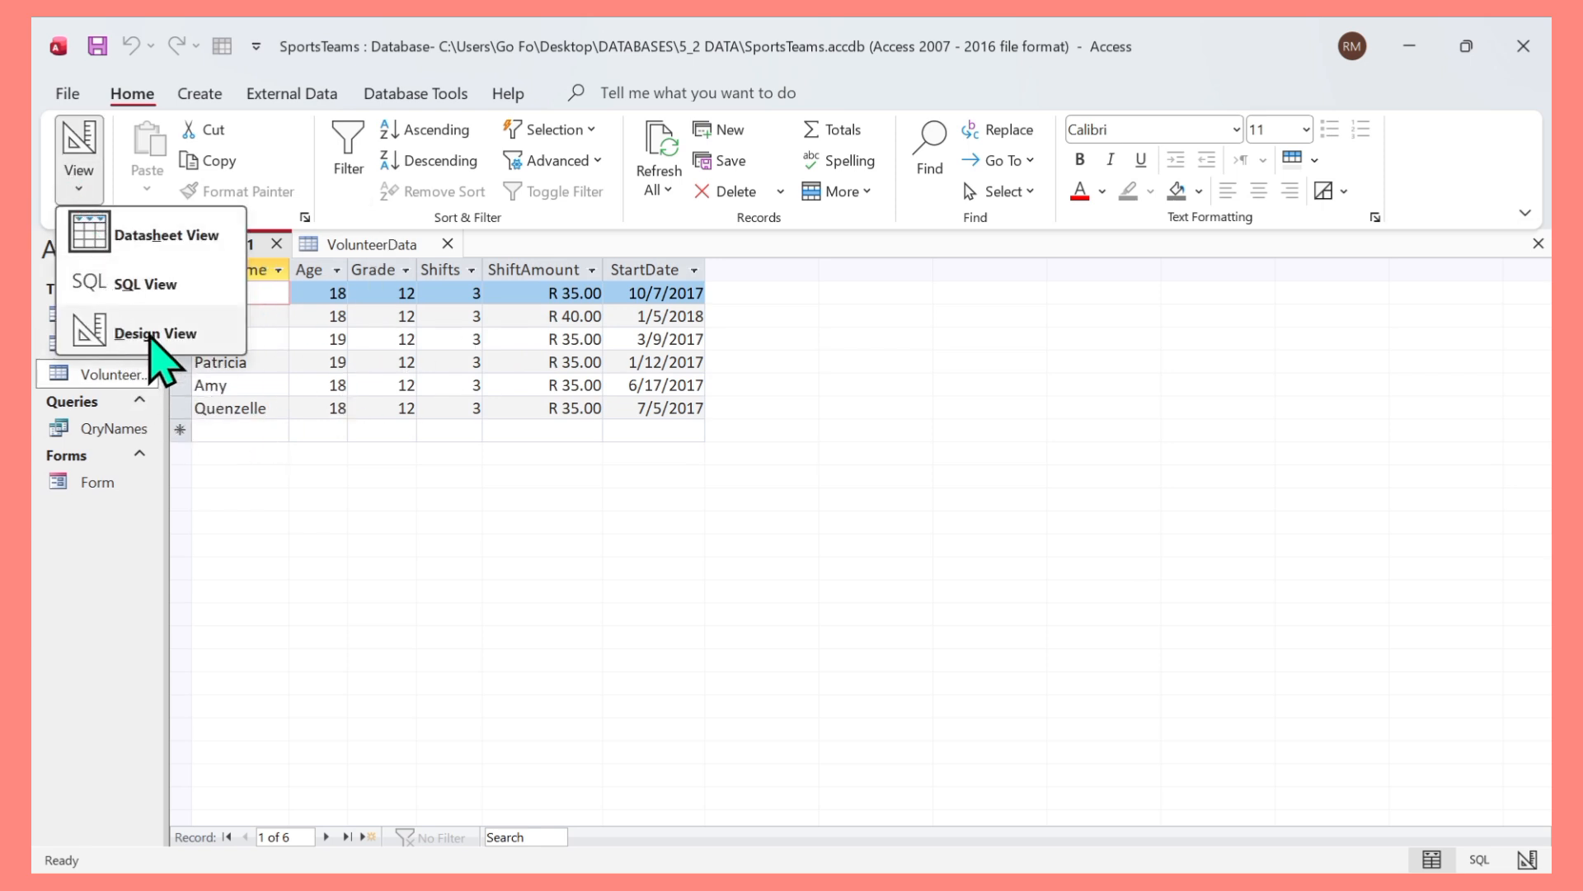
click(153, 336)
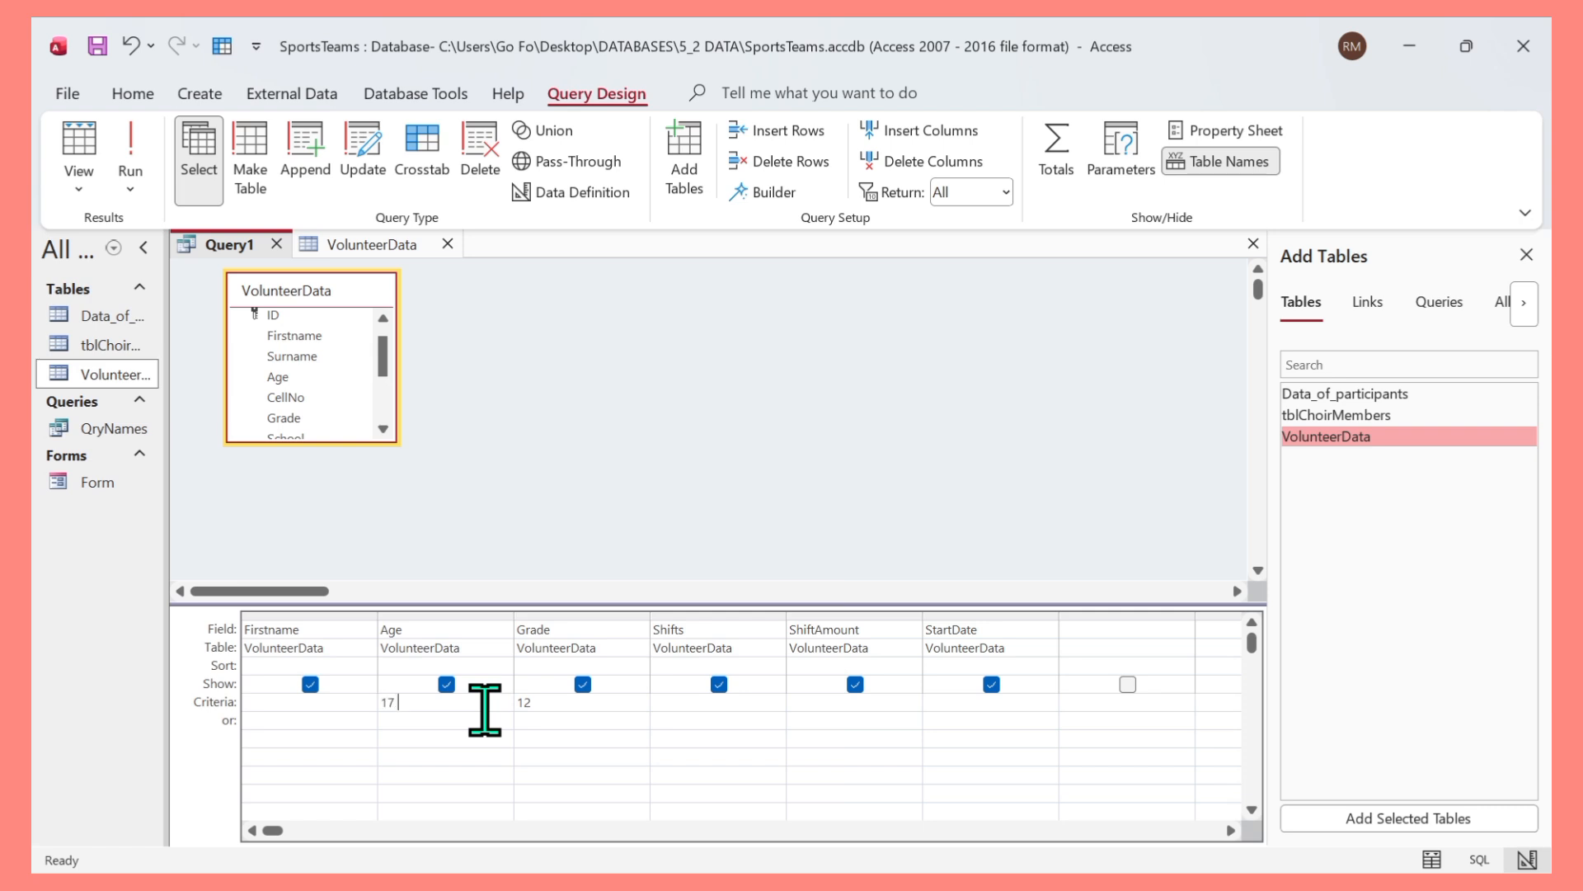
text(r 18)
click(129, 147)
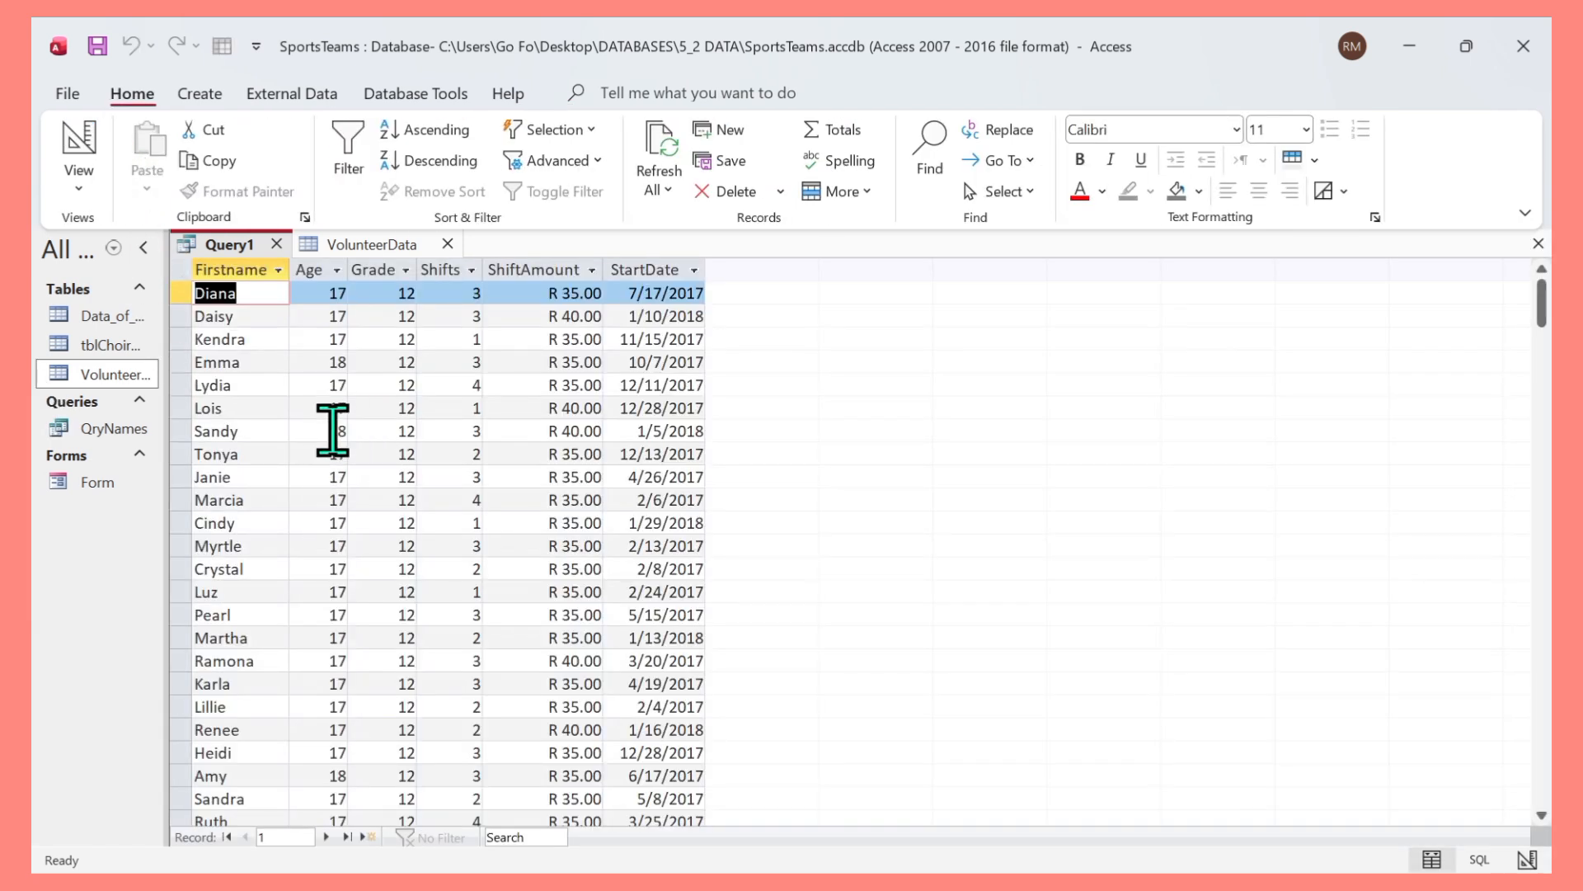
scroll(363, 380, down, 2)
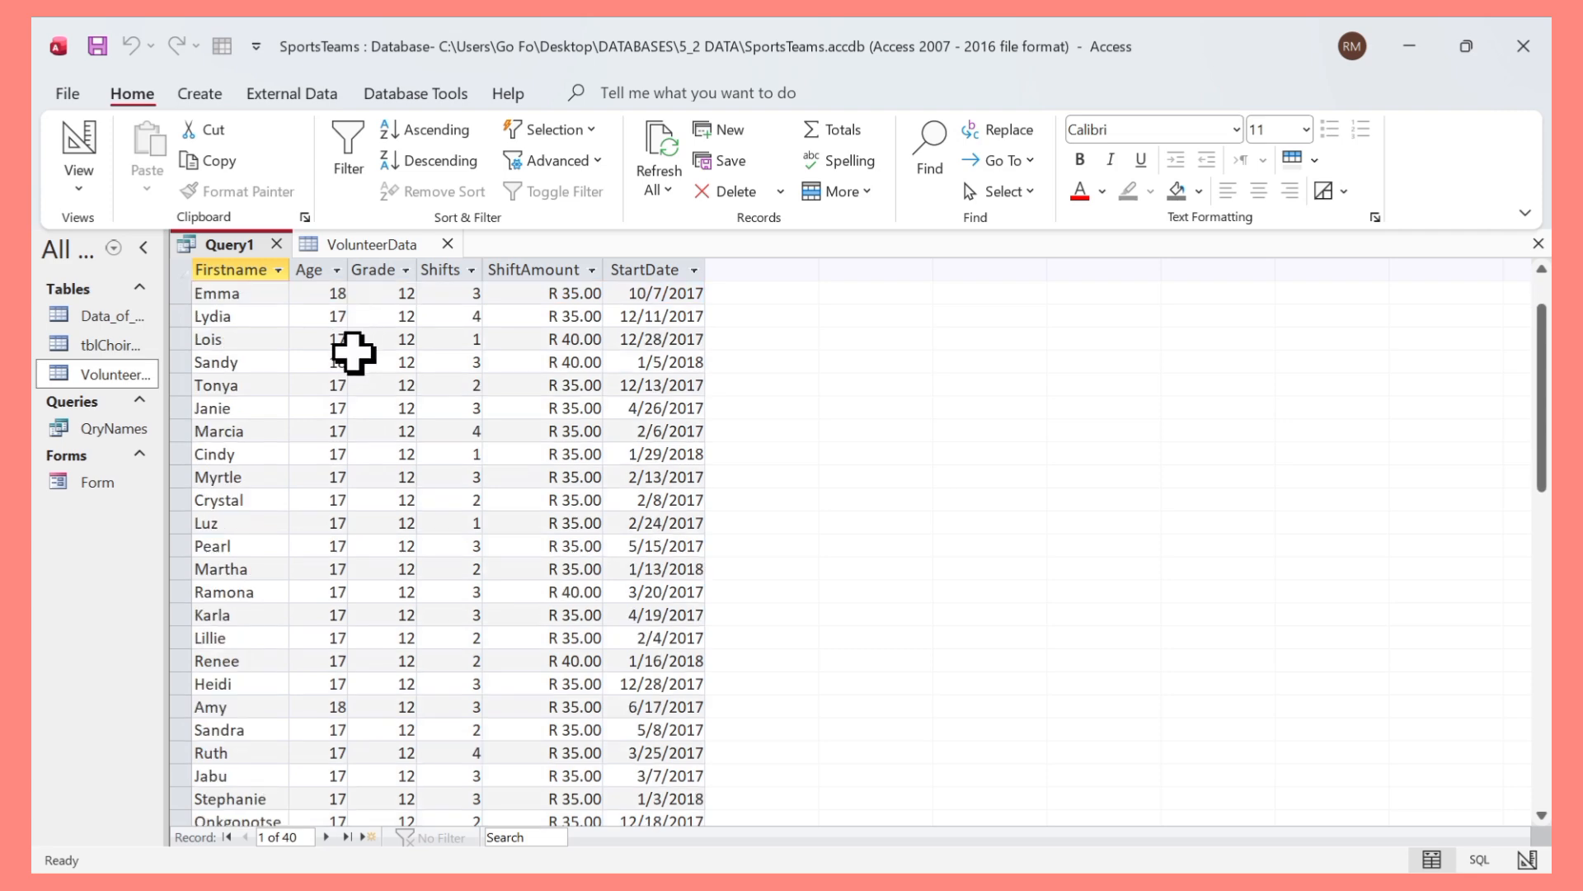
scroll(389, 541, down, 1)
scroll(374, 512, up, 3)
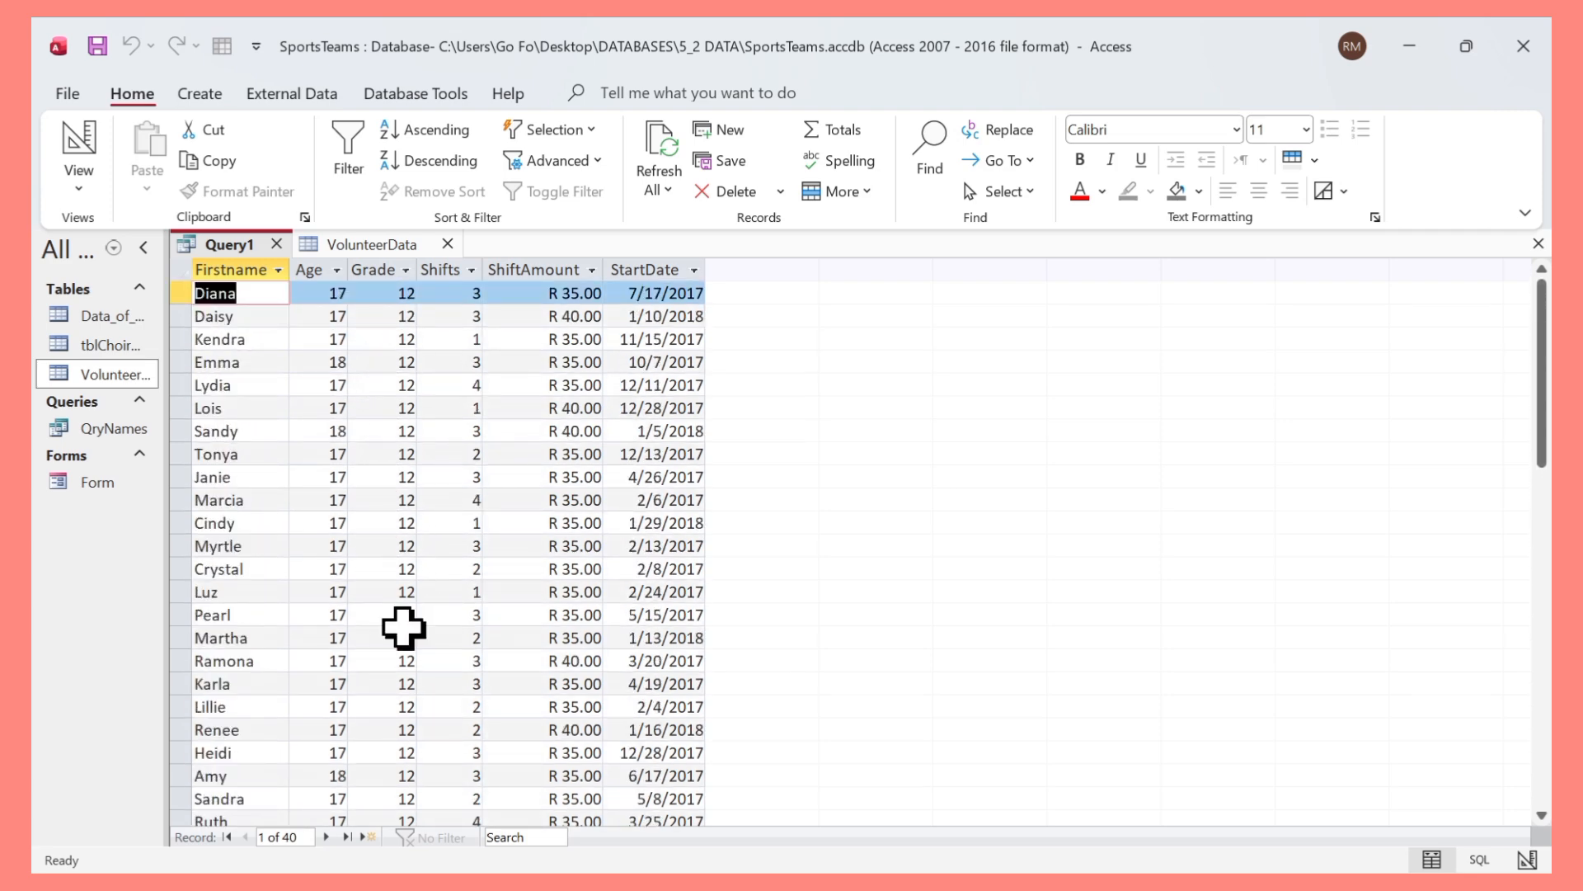
Return to Design view and run the query again.
click(80, 189)
click(149, 334)
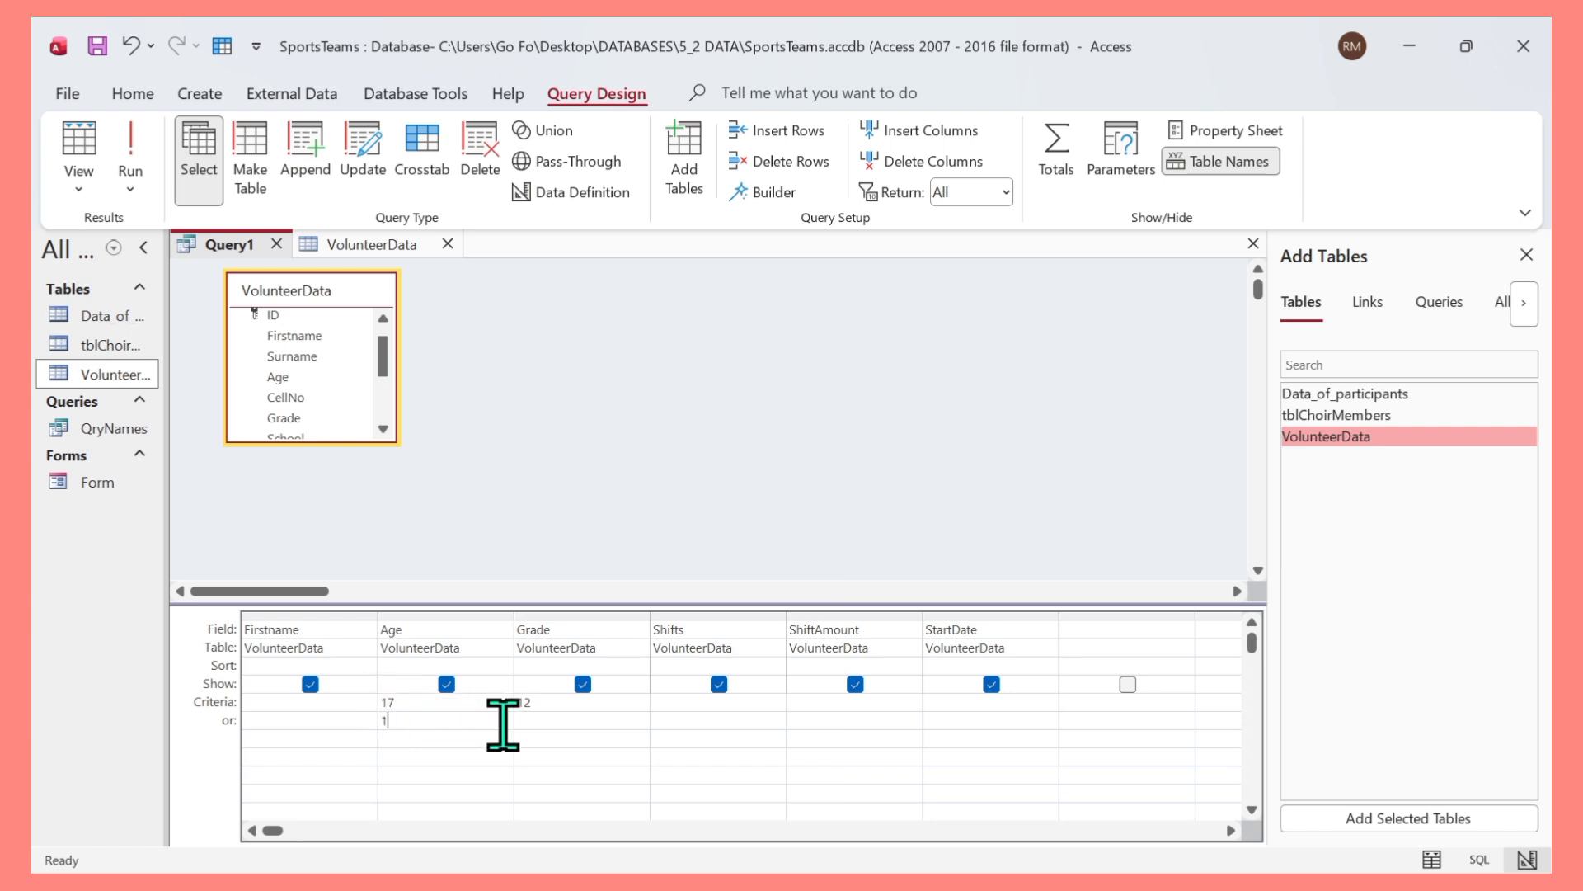
click(130, 157)
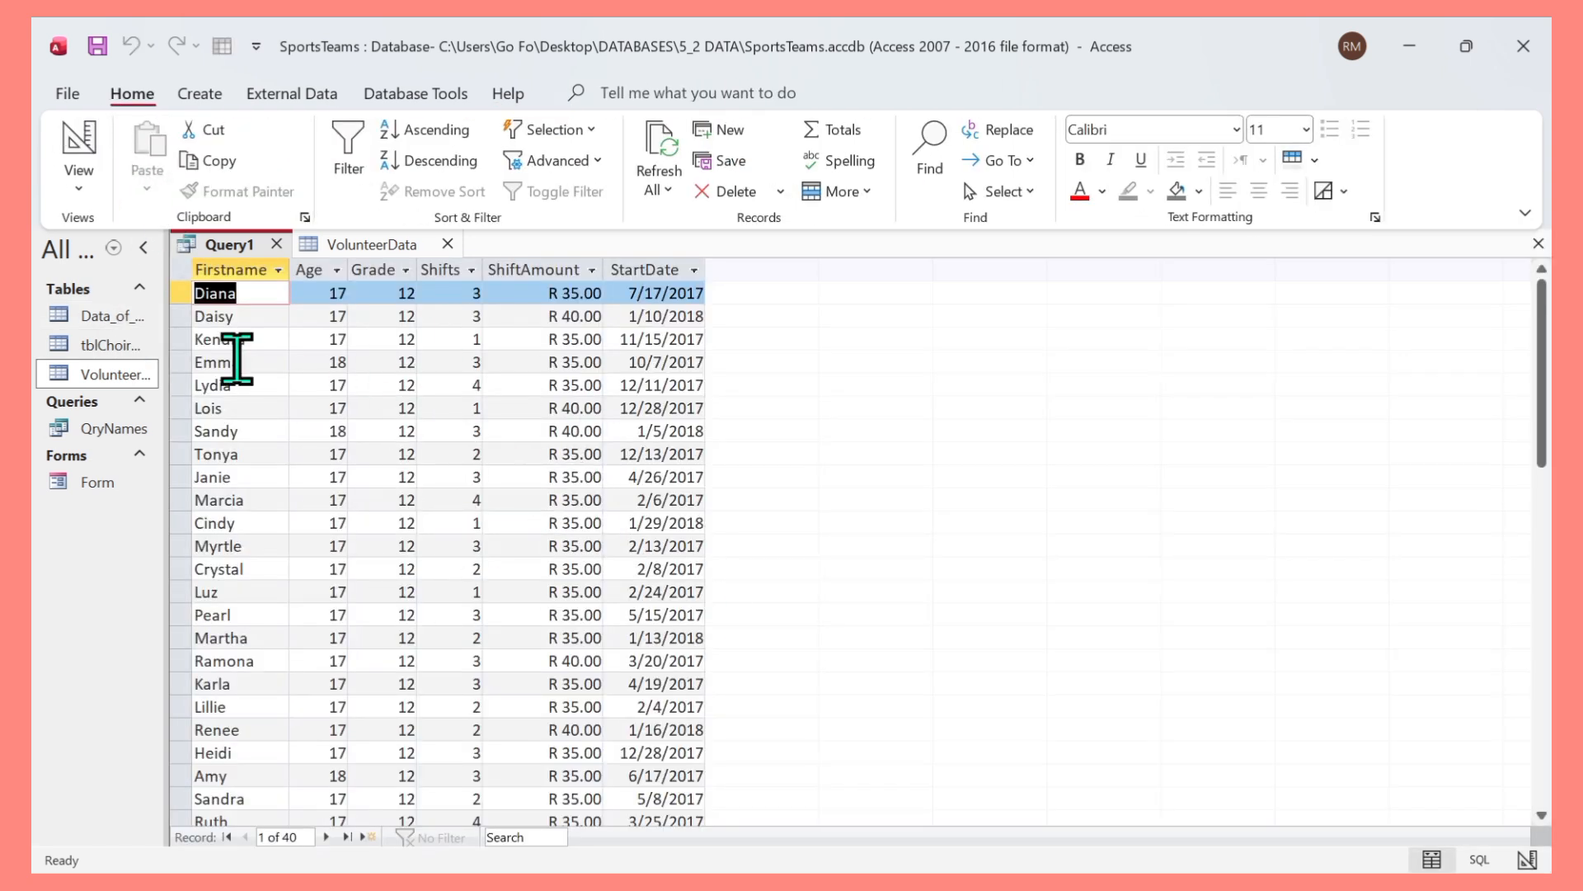
Clear the or row and set the Age criterion to >17 AND <=19, then run the query.
click(78, 186)
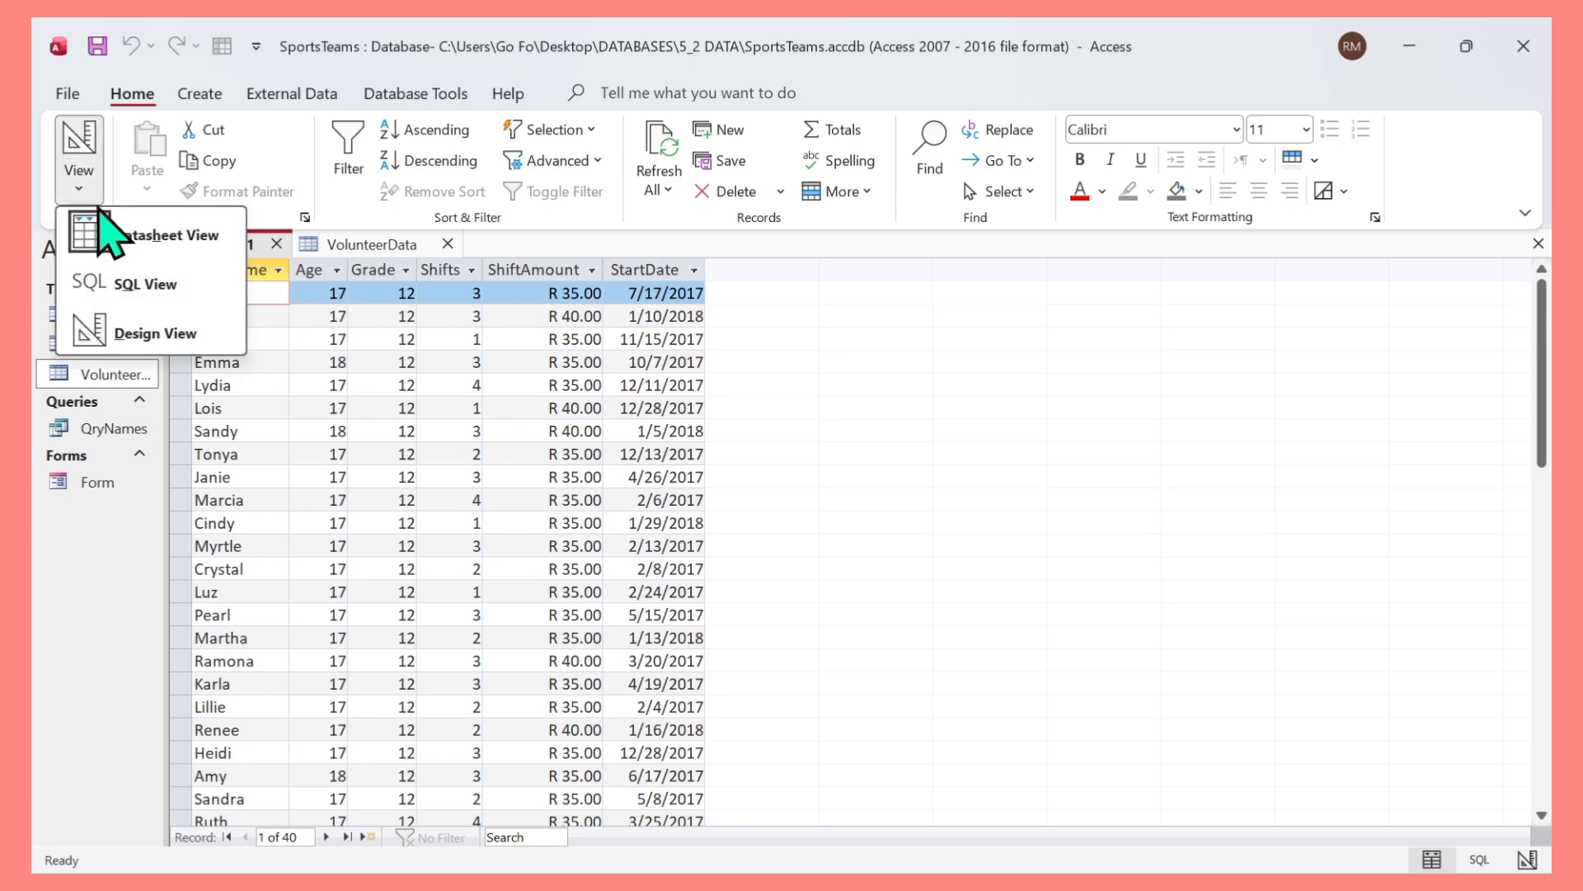
click(146, 334)
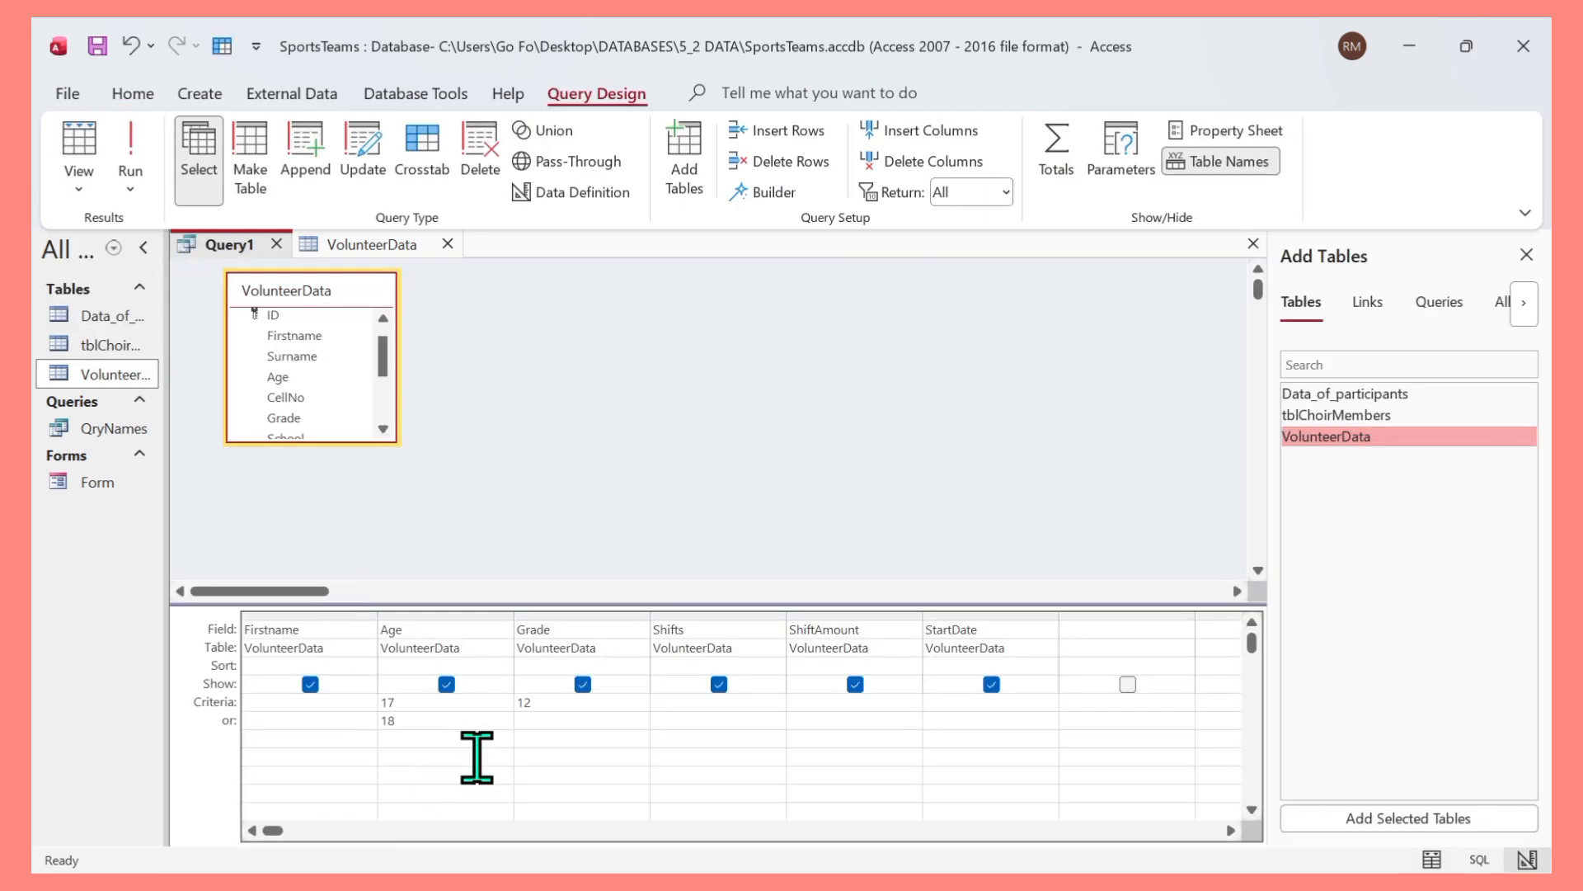
click(401, 714)
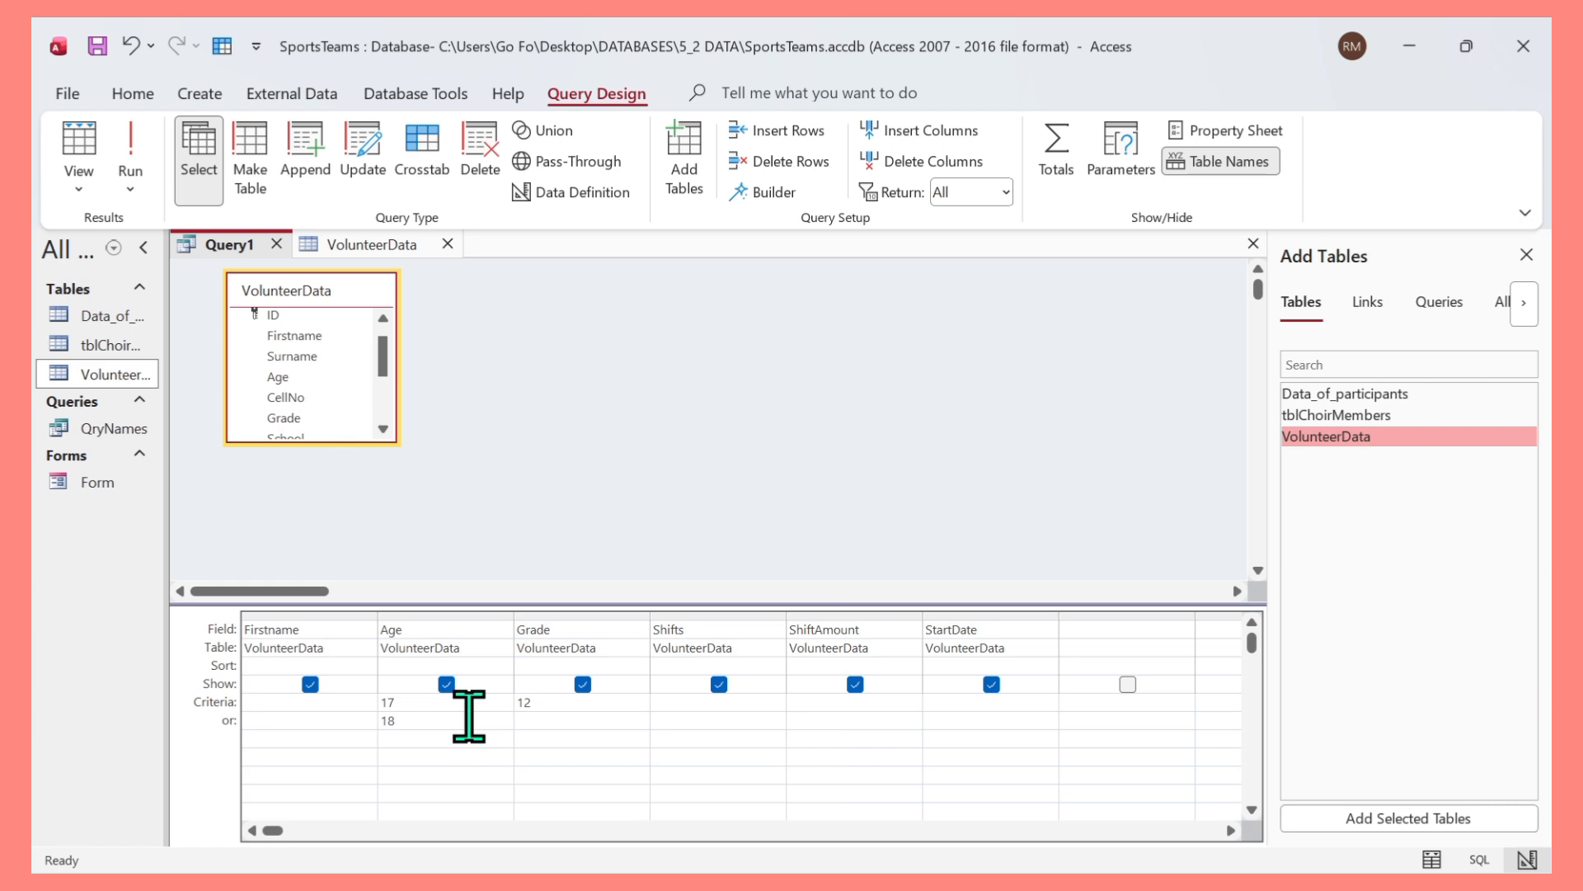
click(407, 701)
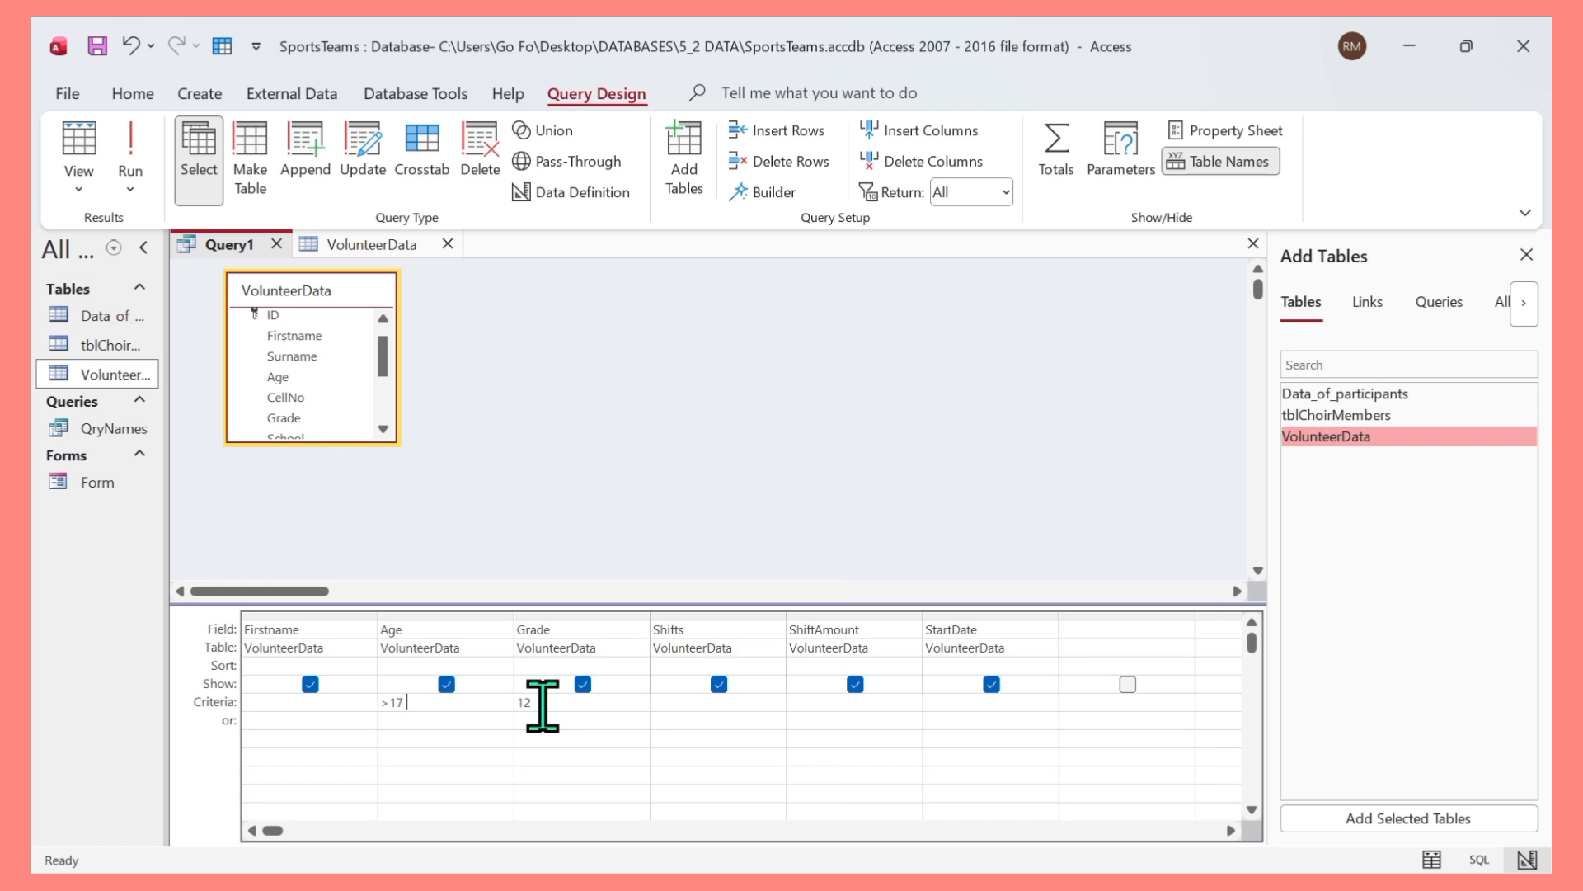
text(AND <=19)
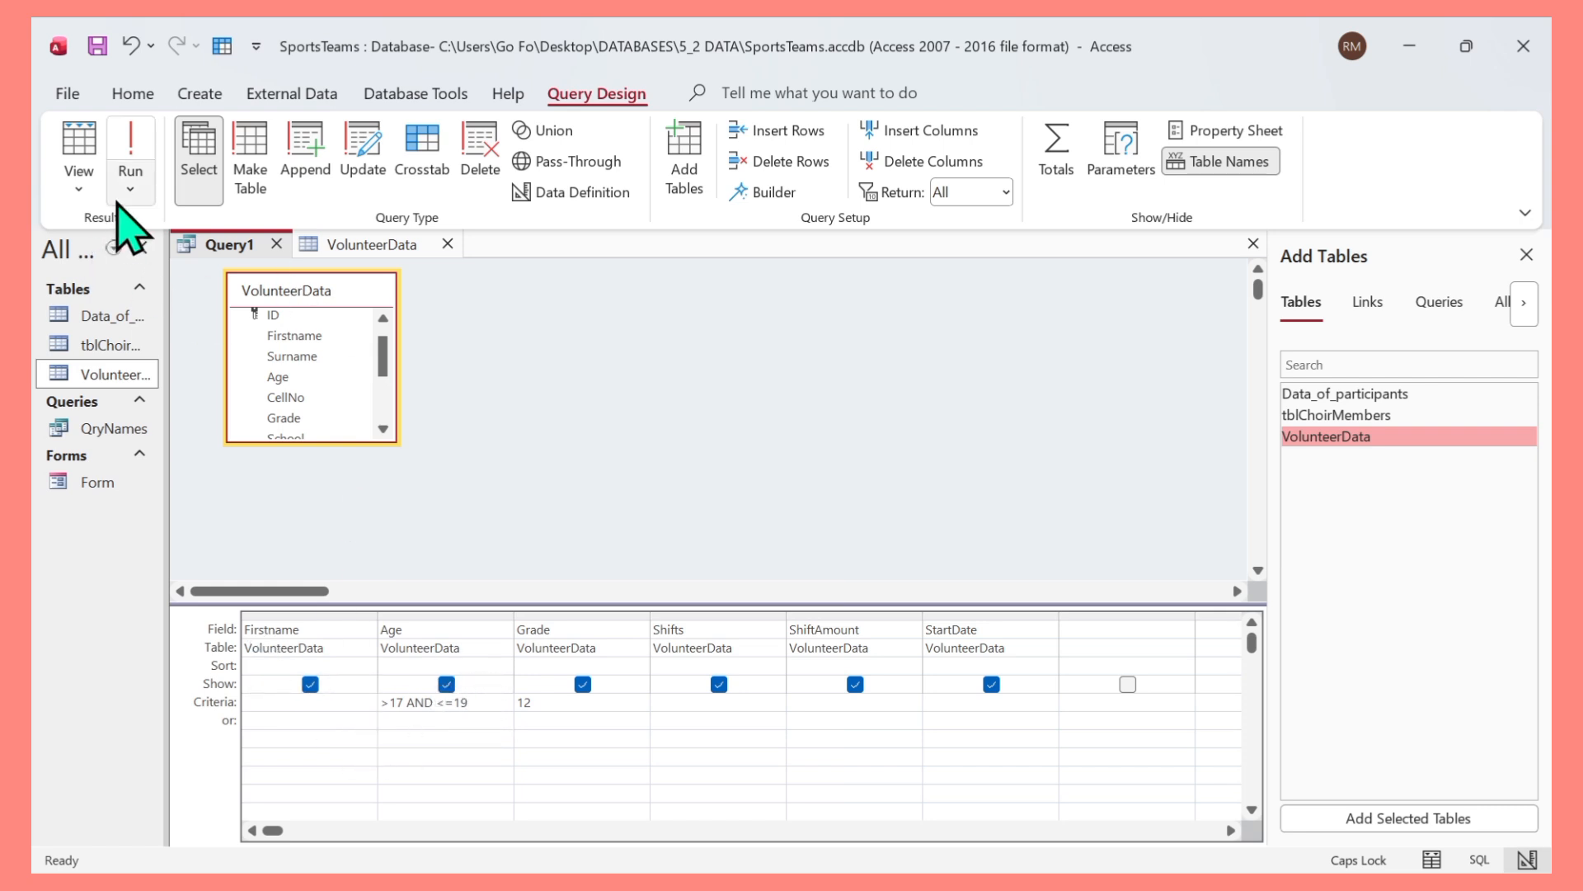
click(128, 147)
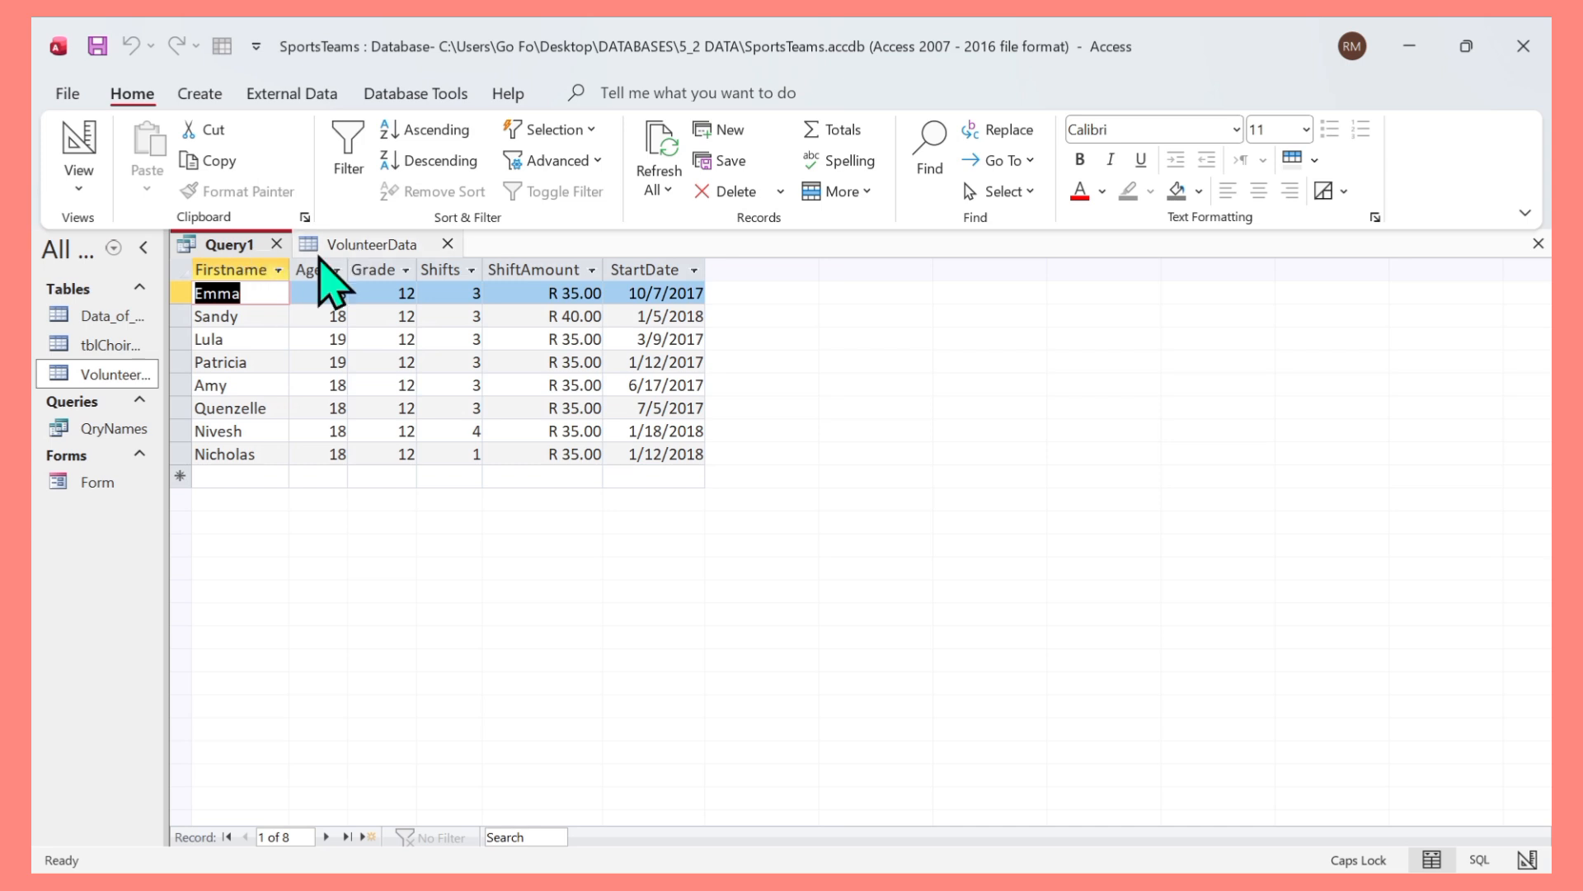
Close the query and save it as QryAge.
click(276, 244)
click(750, 503)
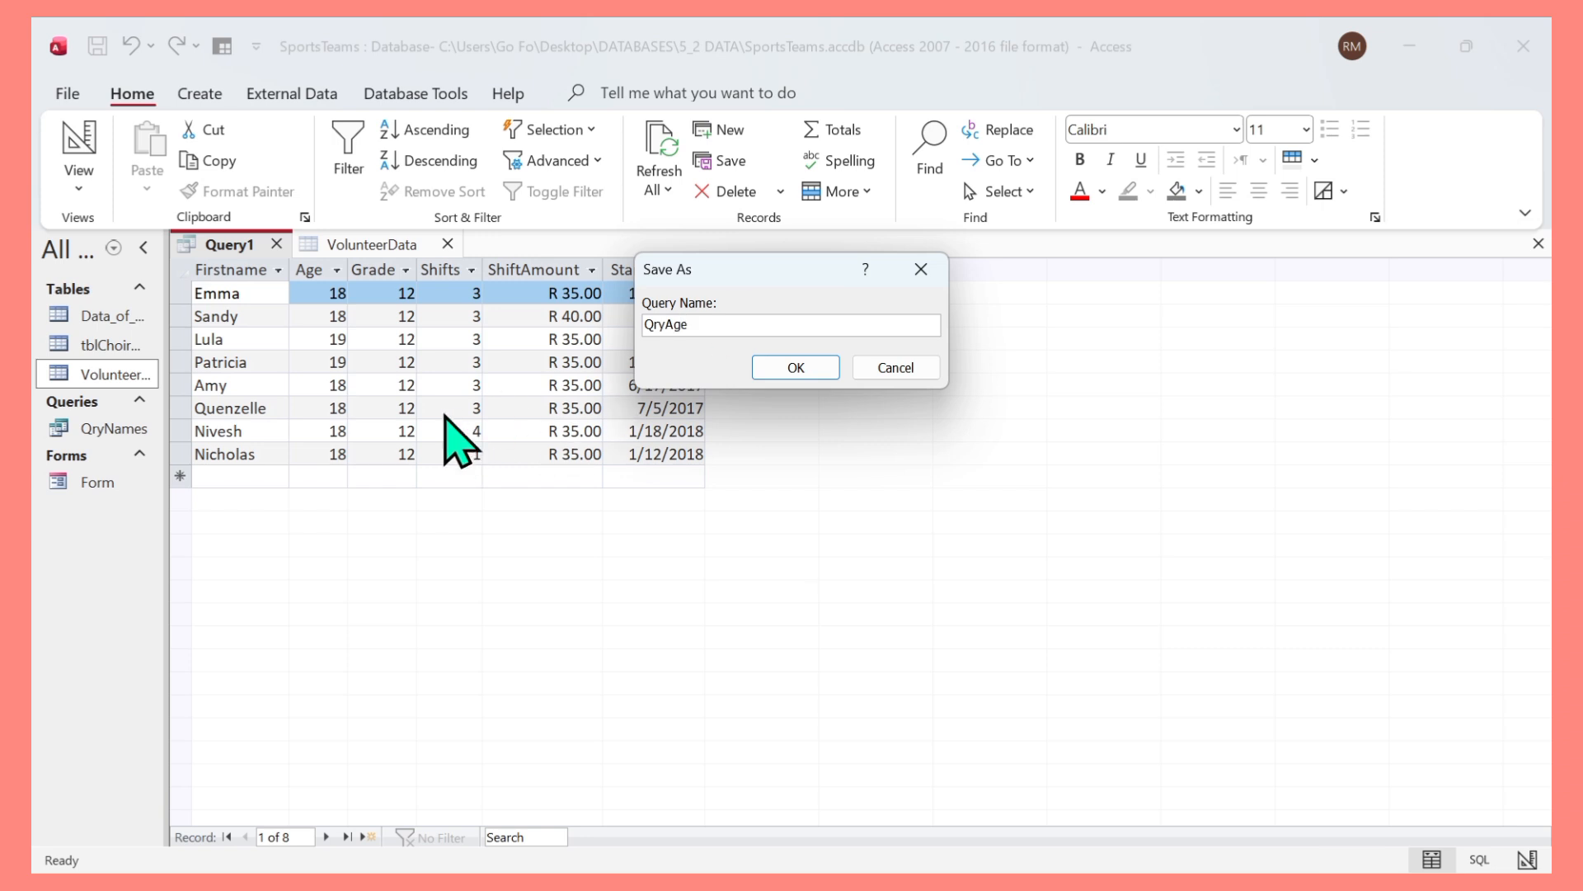
click(807, 368)
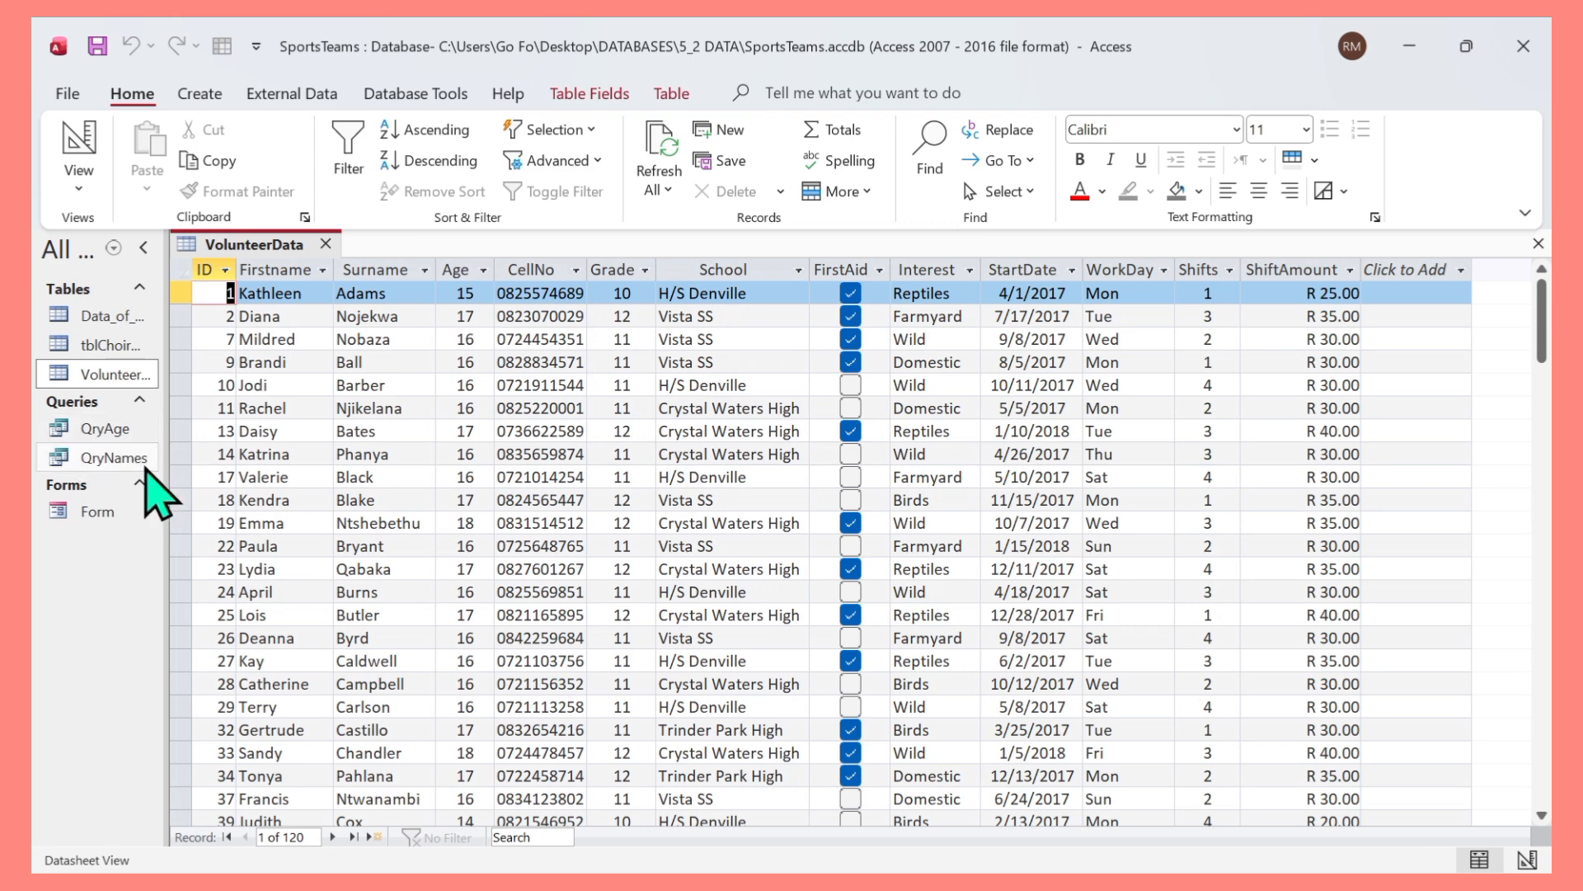
Close the VolunteerData table and start a new query design with the VolunteerData table added.
click(327, 244)
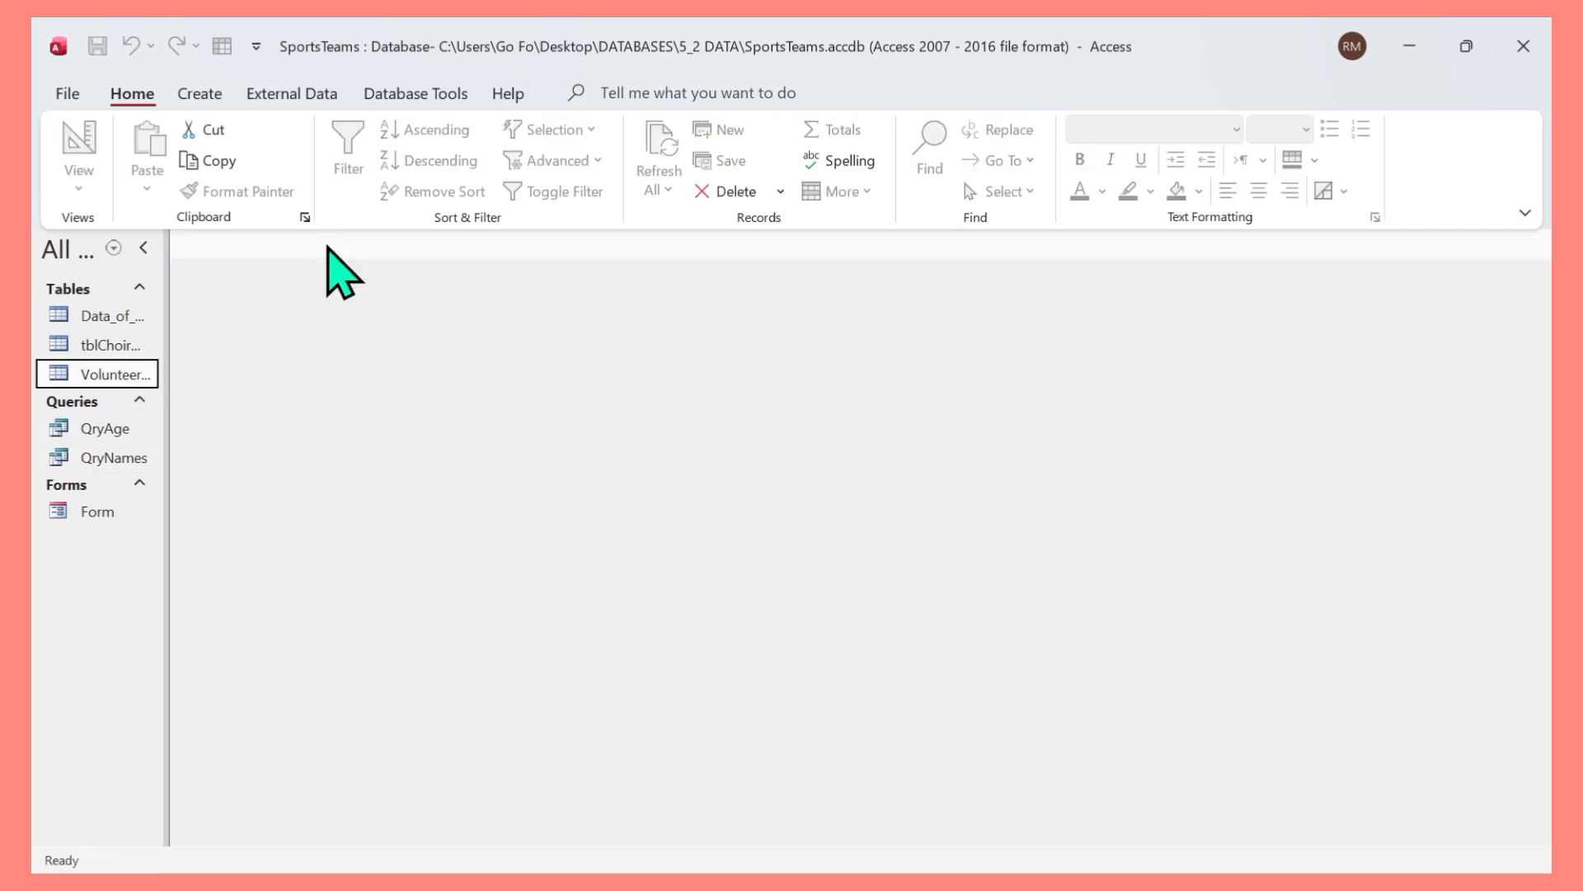
click(199, 94)
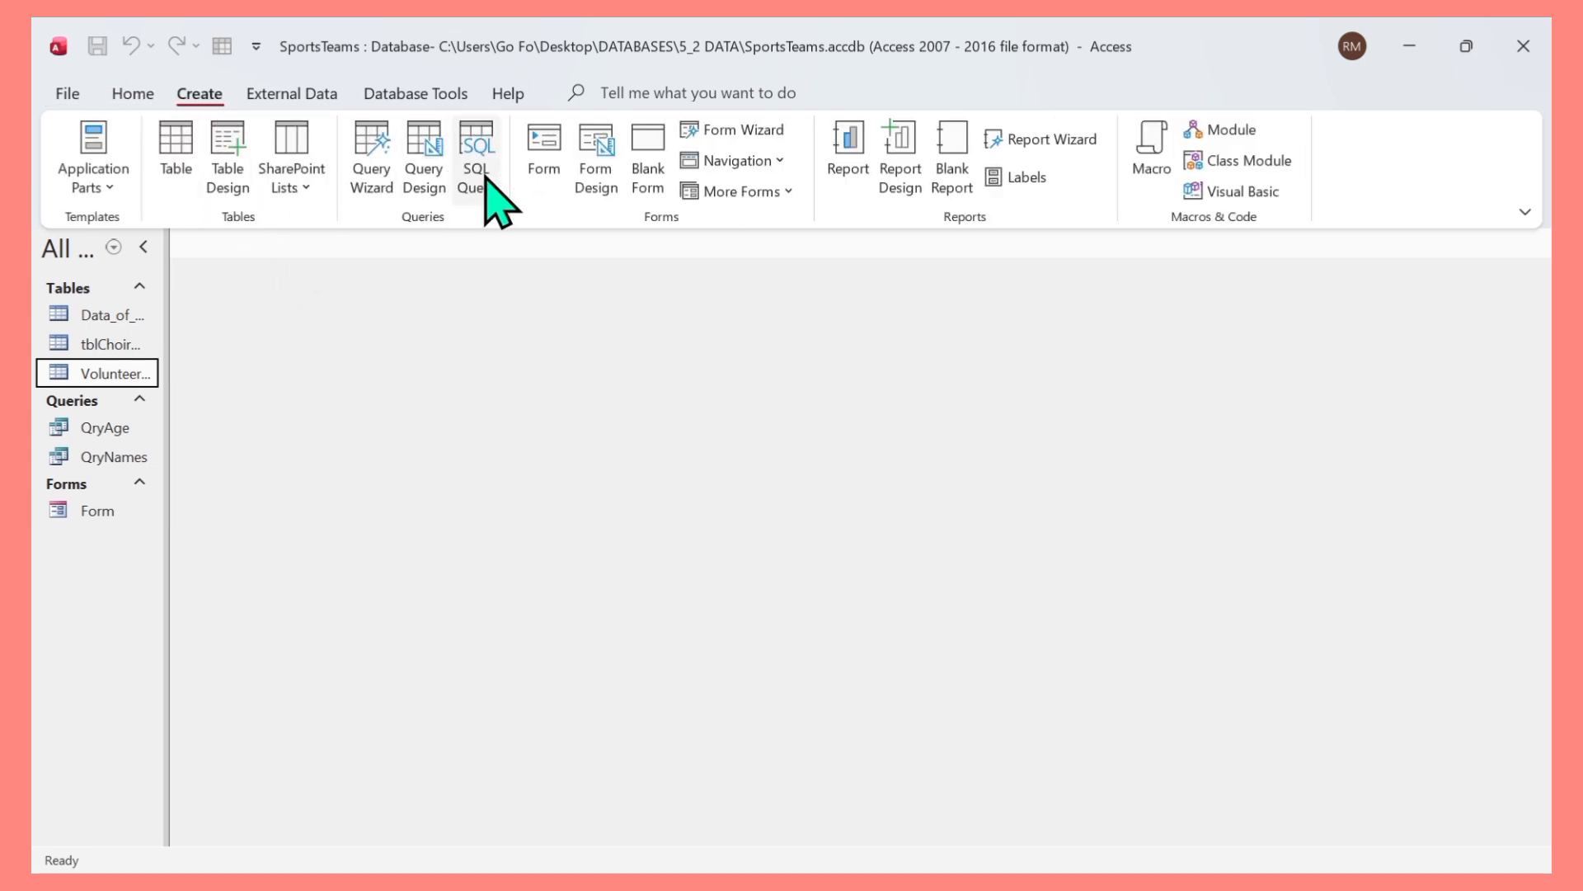
click(424, 165)
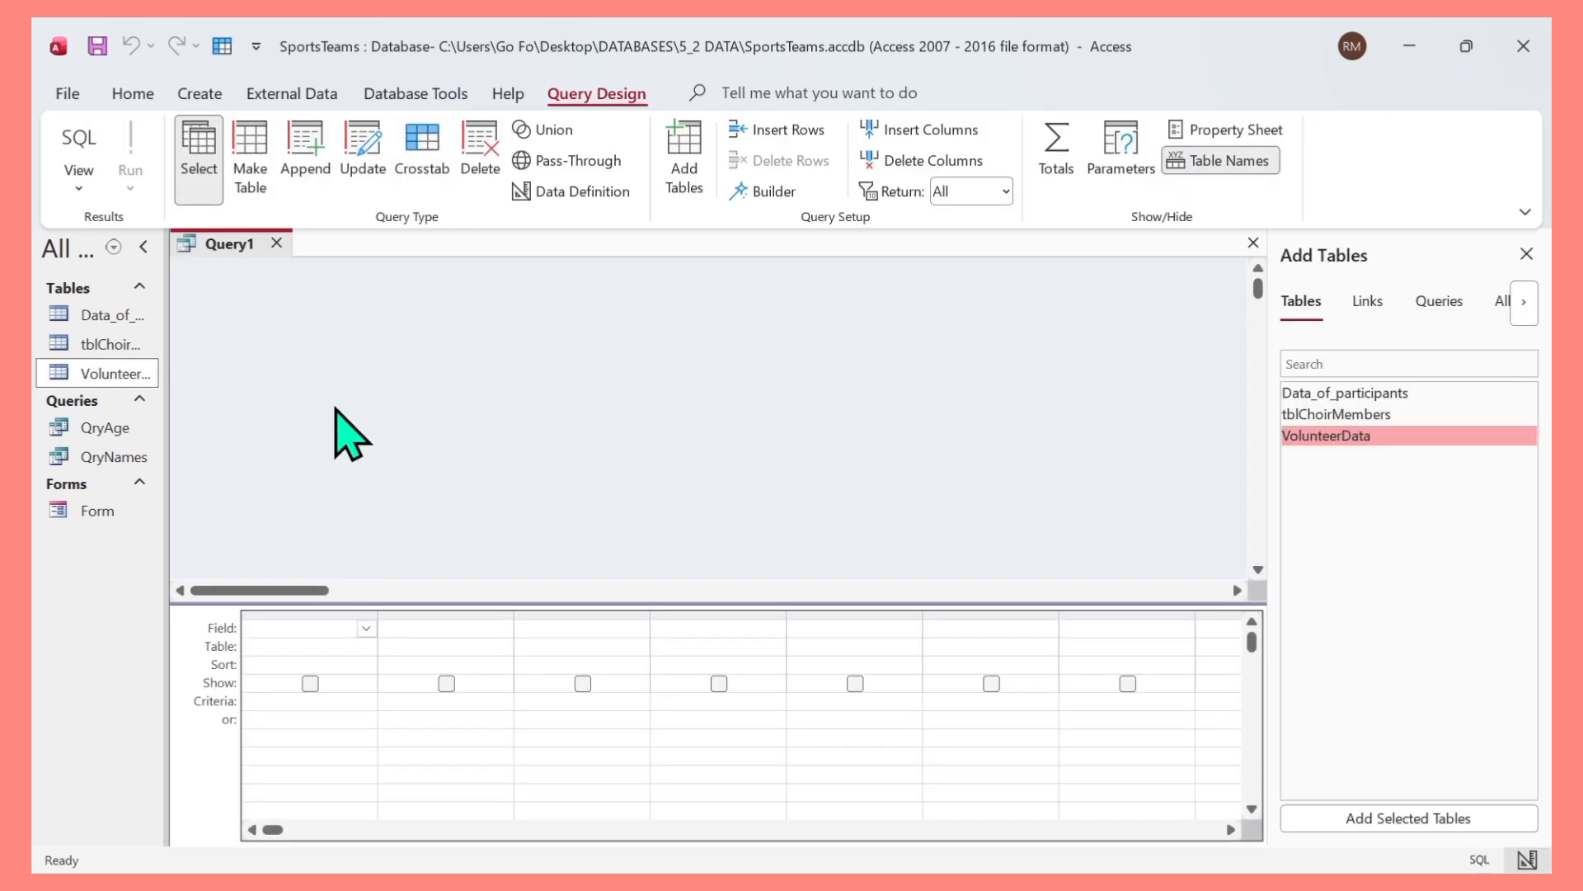
click(1311, 436)
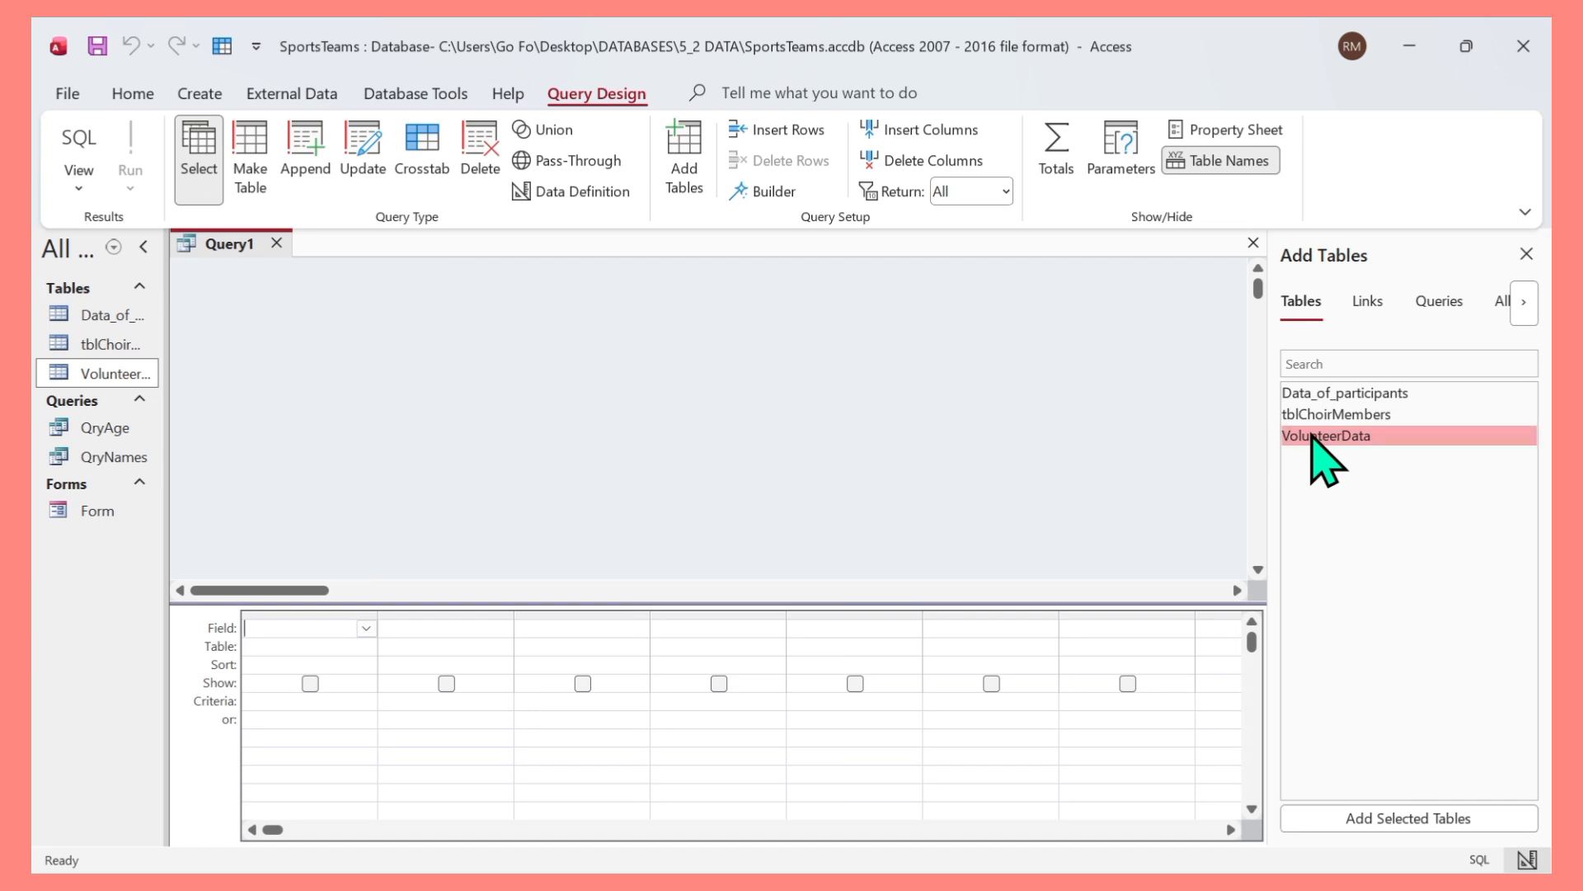
double_click(1311, 436)
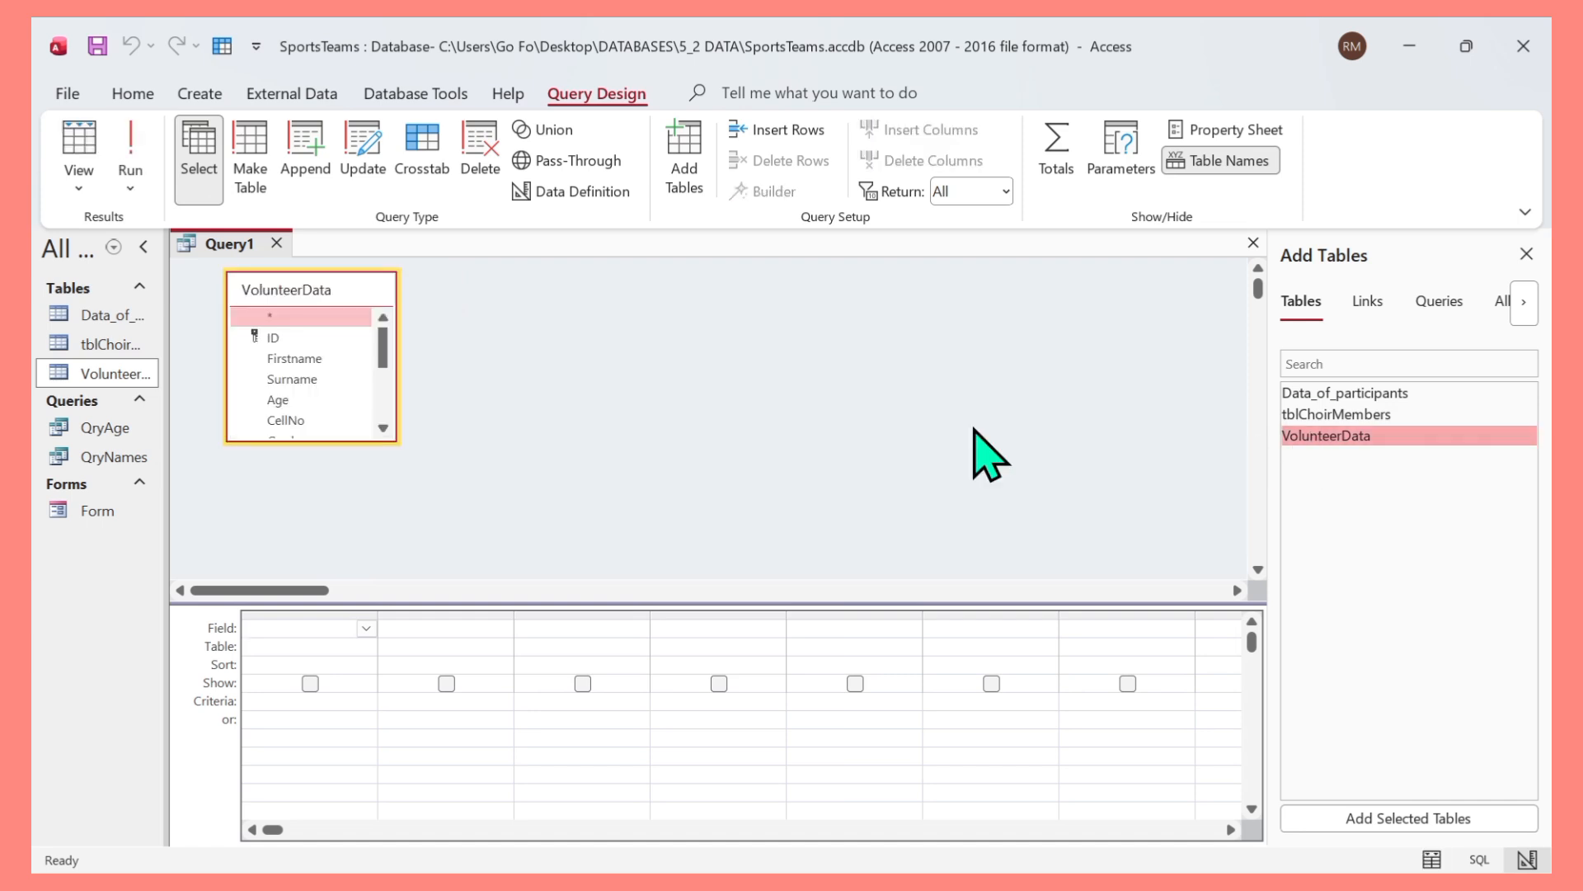
Add the Firstname, Age, Grade, Shifts and ShiftAmount fields to the query grid.
click(309, 361)
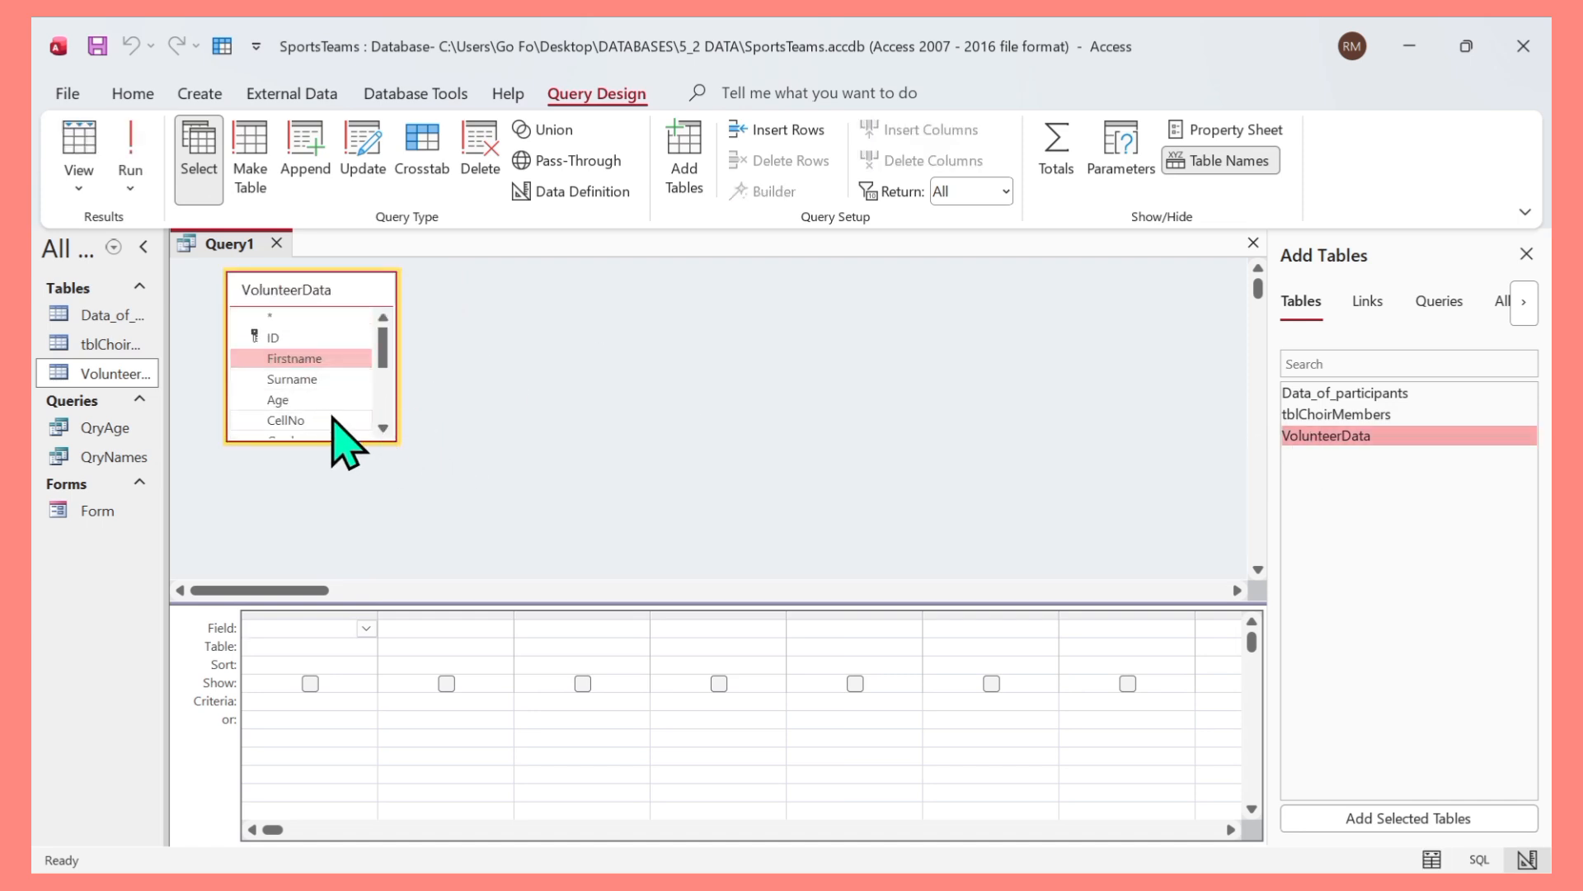
double_click(309, 361)
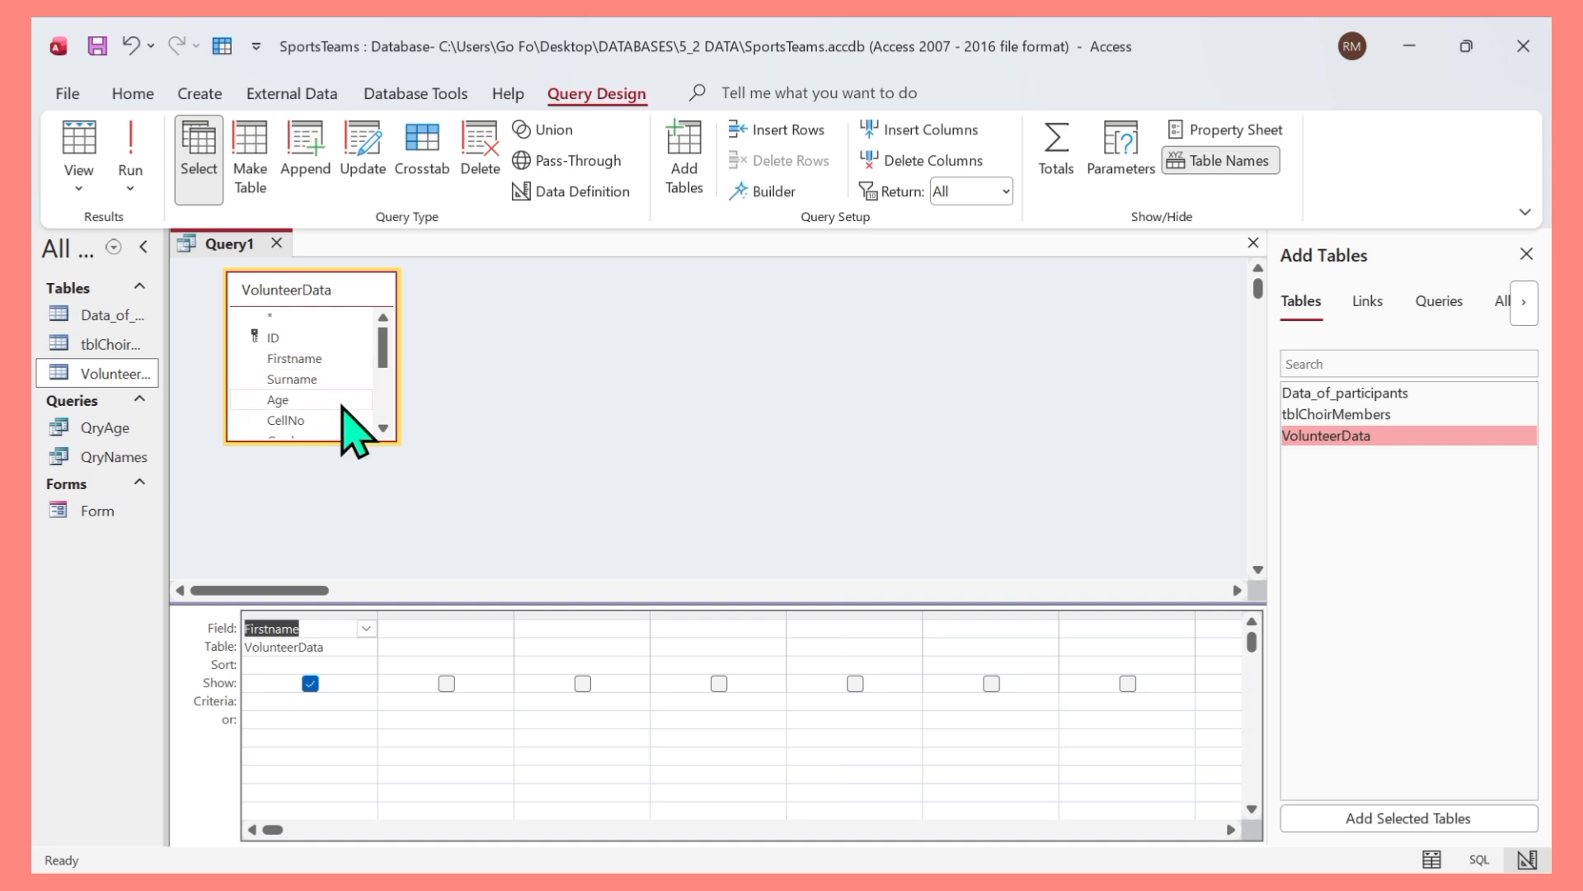
double_click(301, 400)
click(384, 428)
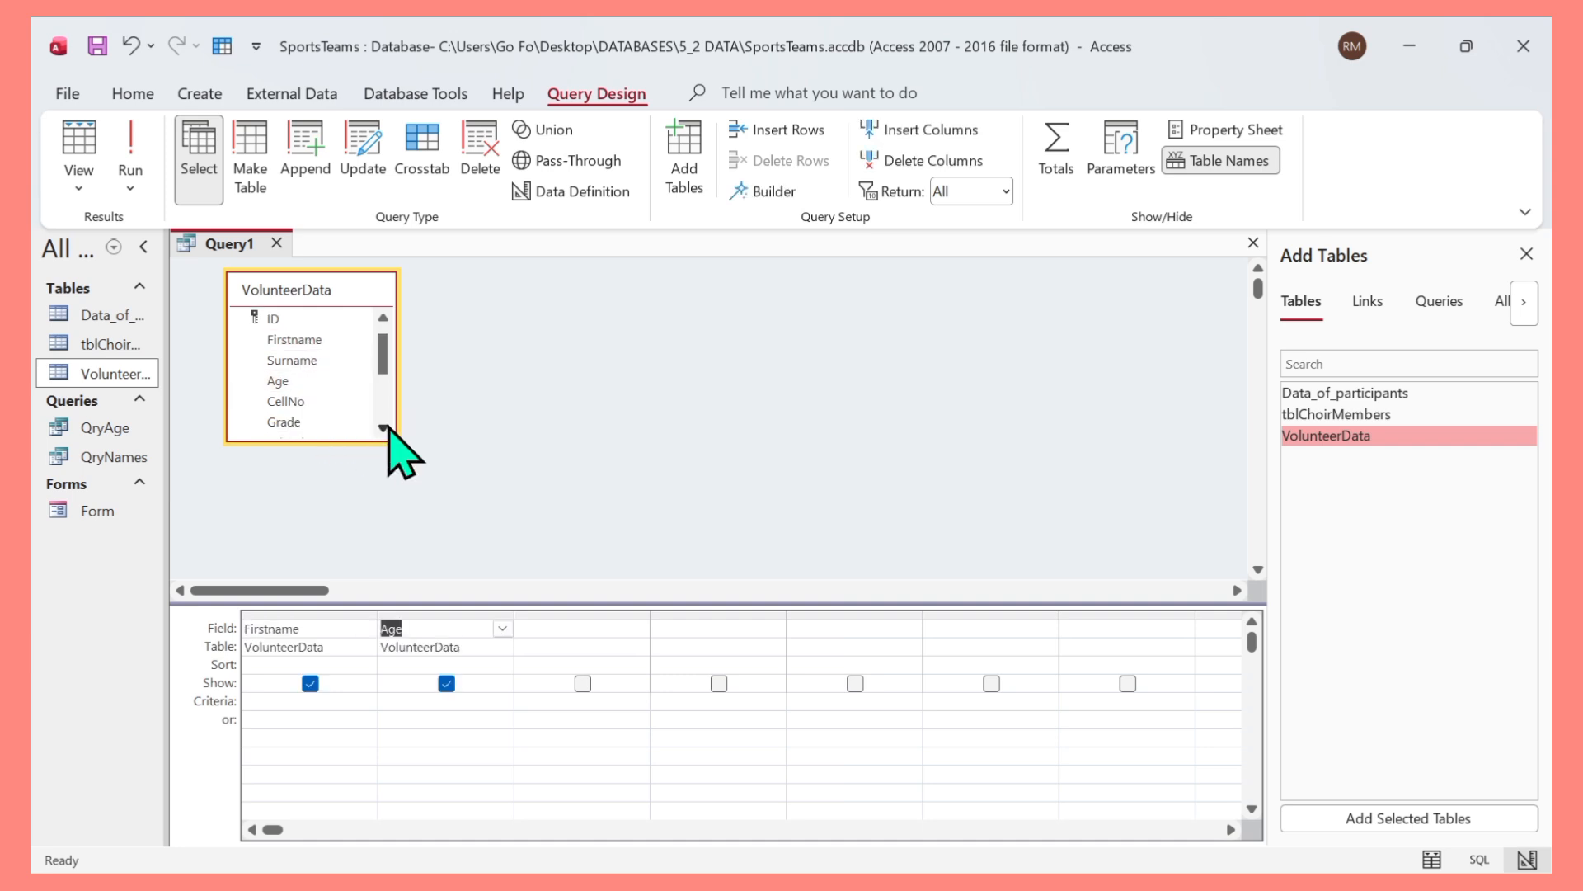
click(384, 428)
double_click(284, 403)
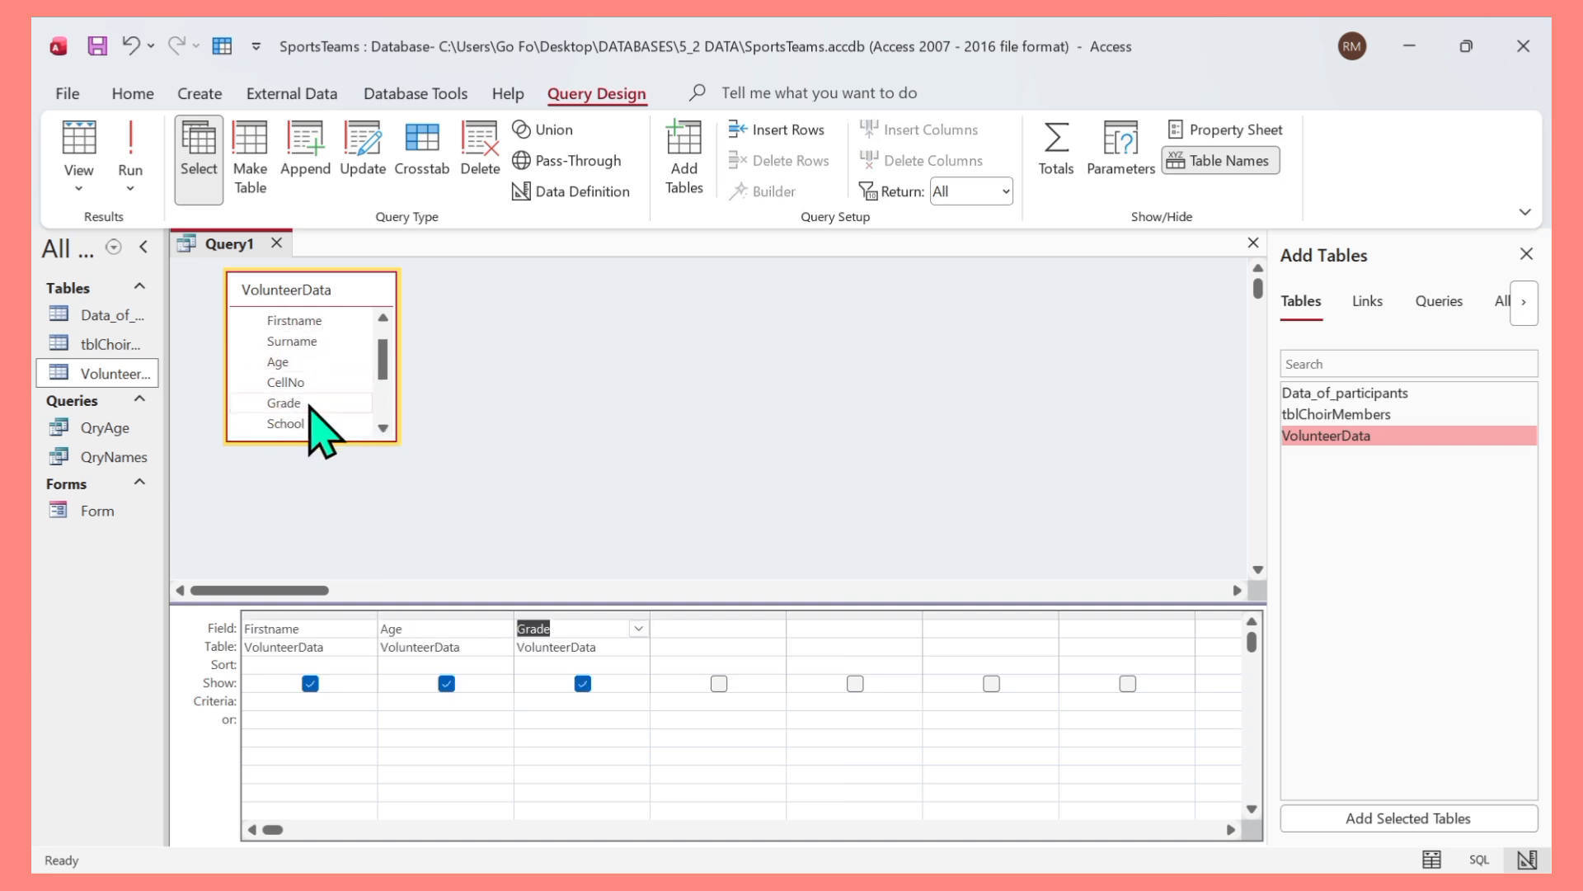
click(382, 428)
click(382, 428)
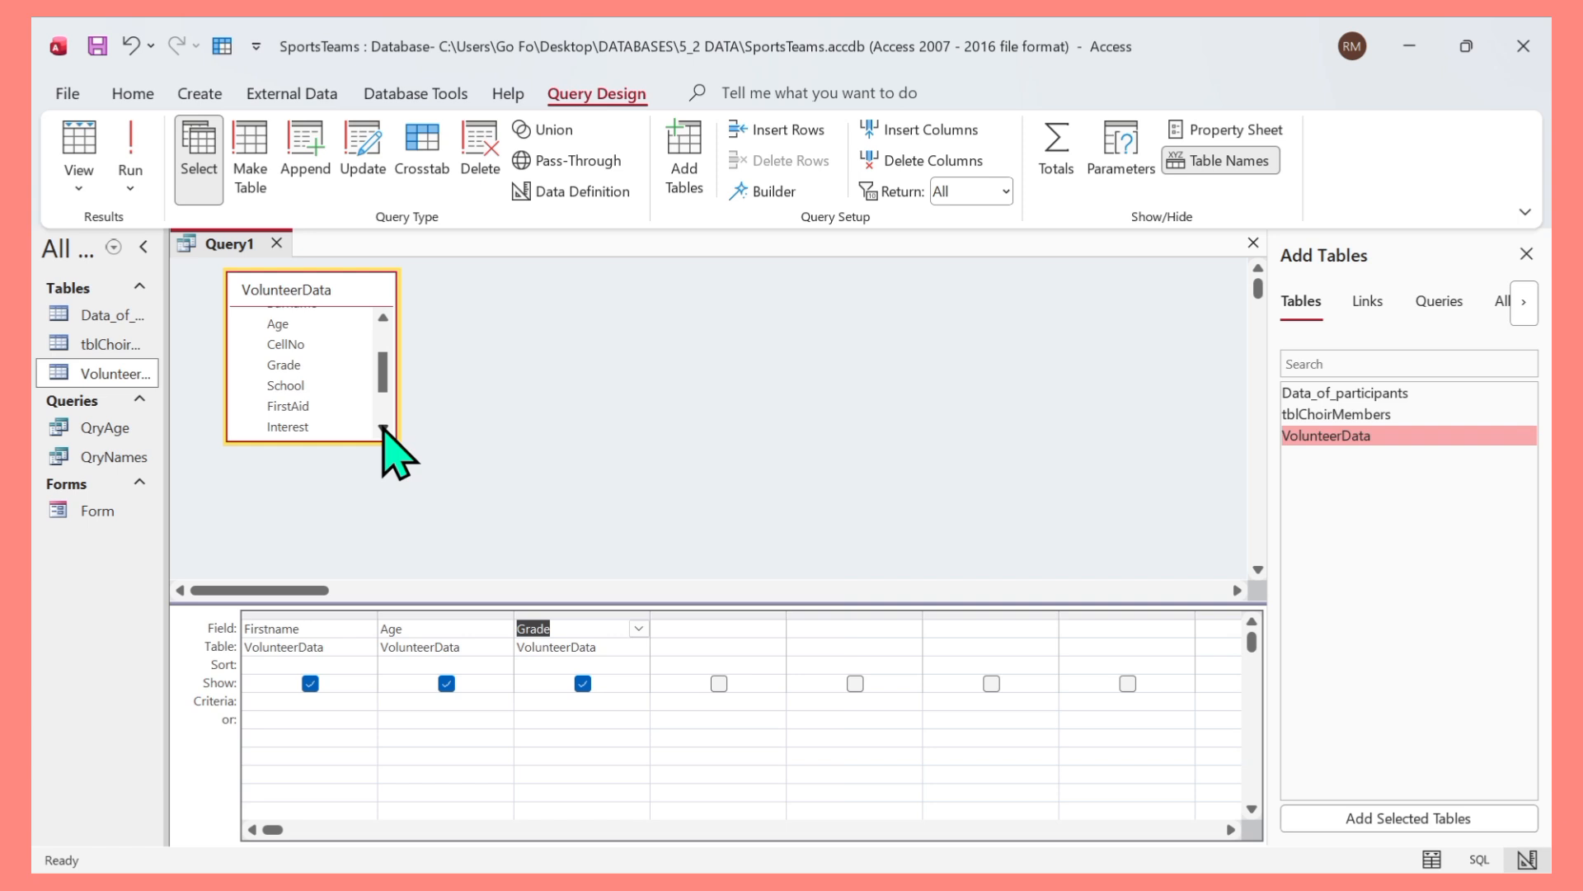
click(383, 428)
click(383, 428)
click(383, 428)
click(382, 428)
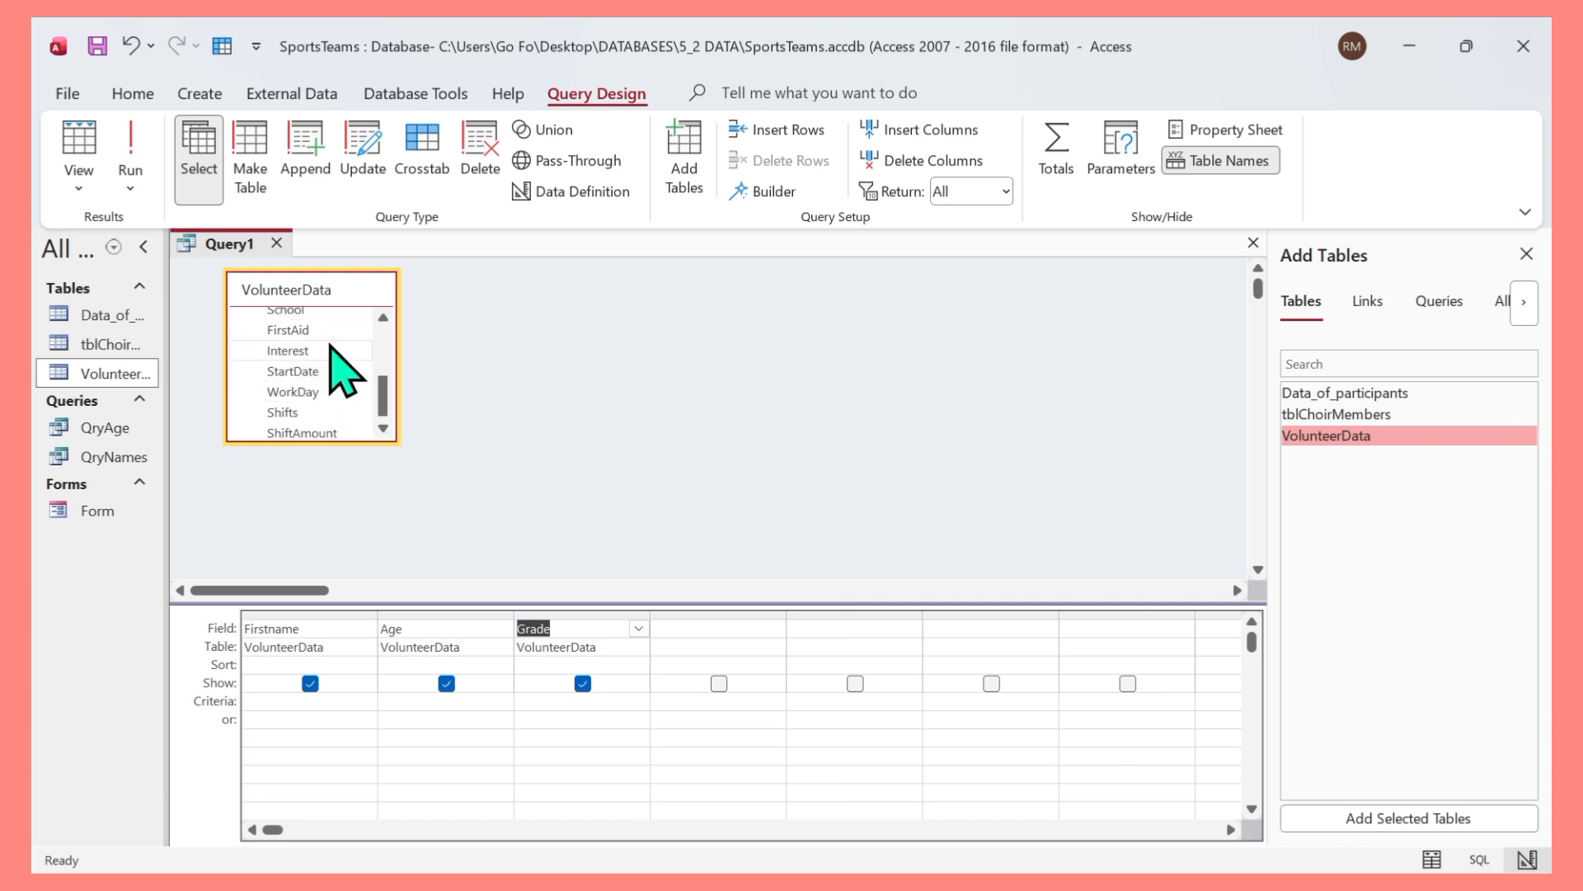
double_click(321, 411)
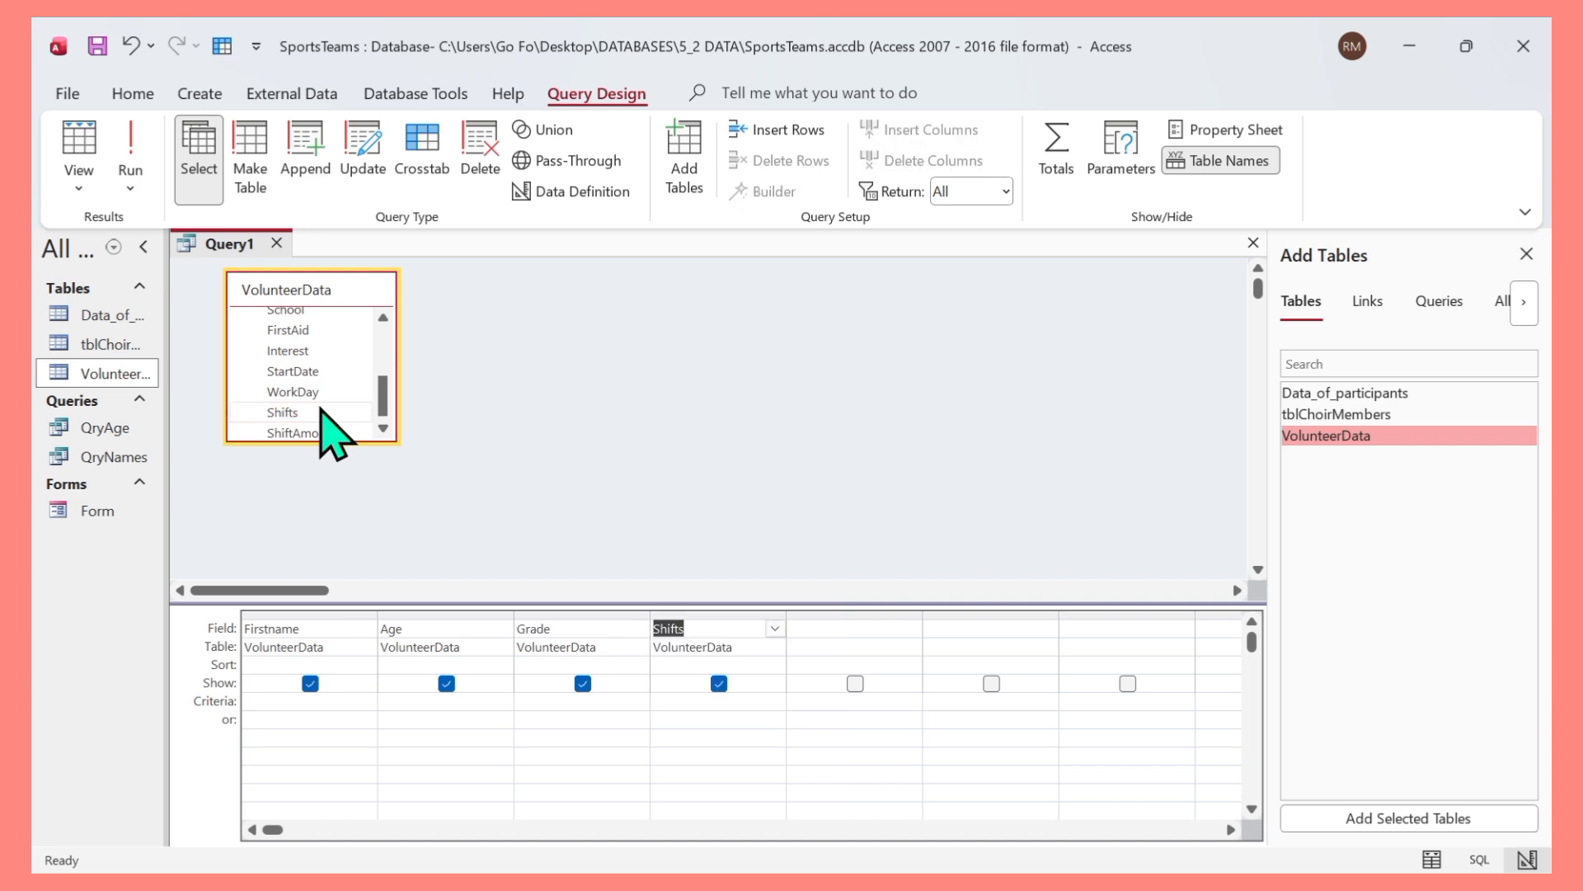
double_click(338, 429)
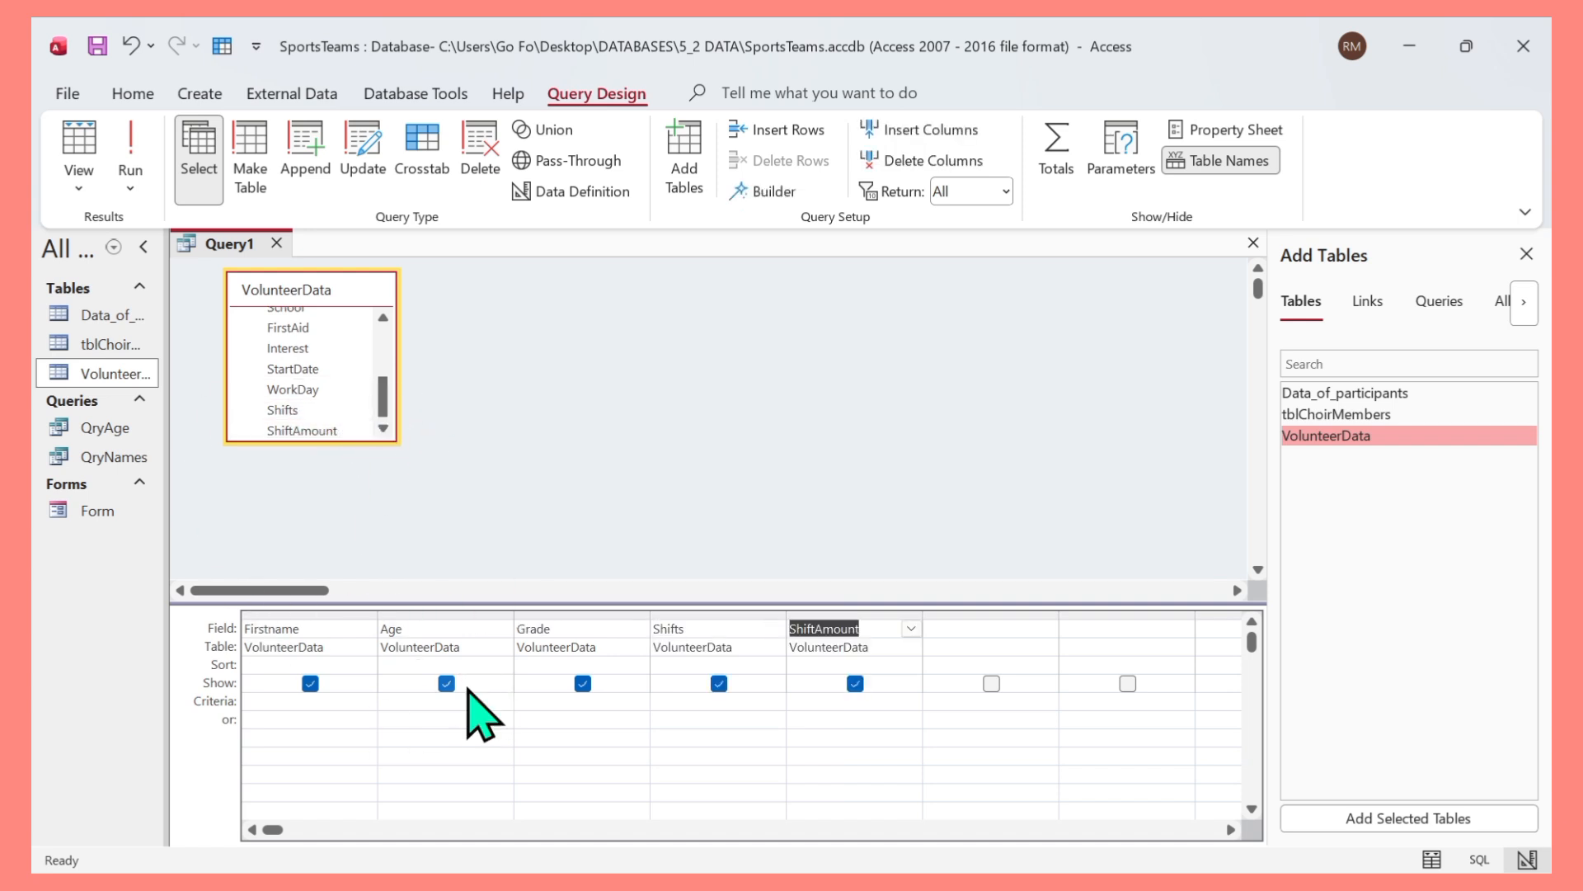
Hide the Firstname field from the output and run the query.
click(310, 683)
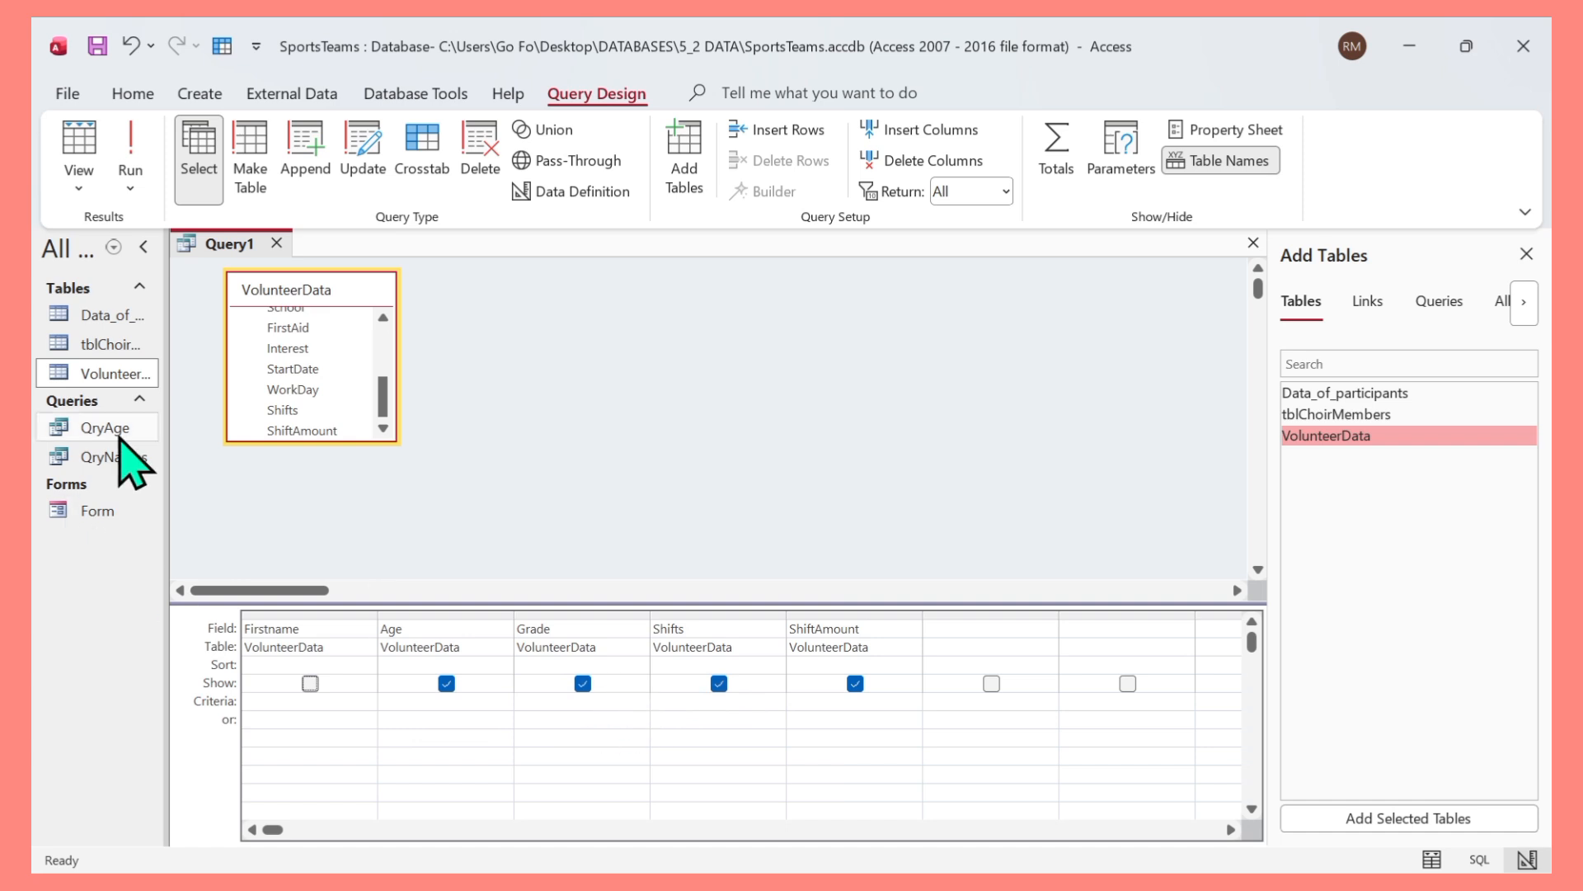
click(93, 186)
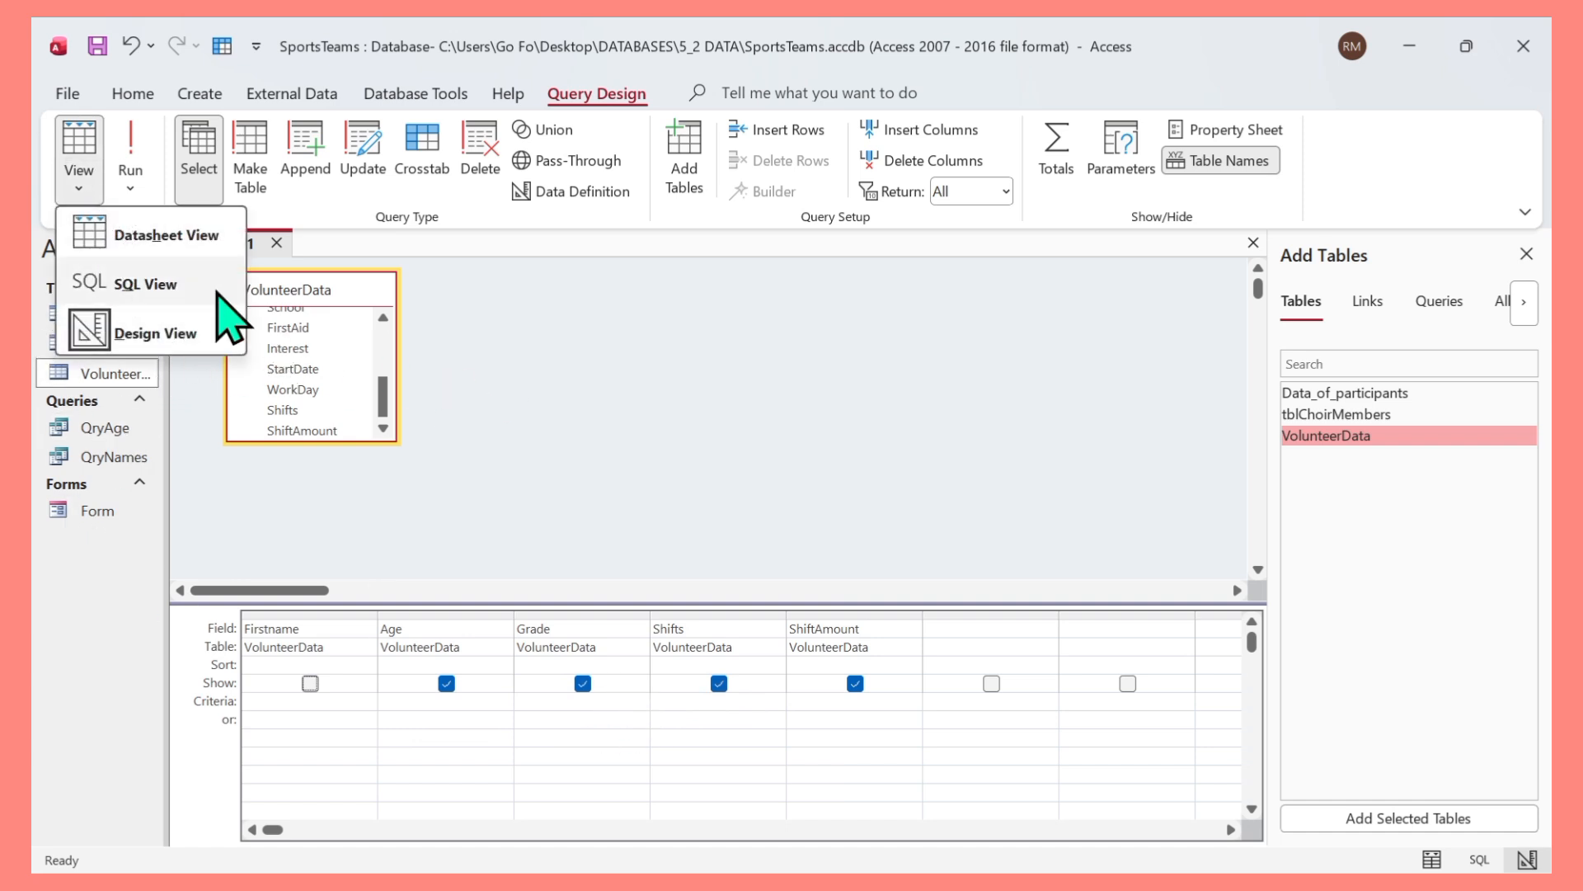
click(512, 397)
click(132, 156)
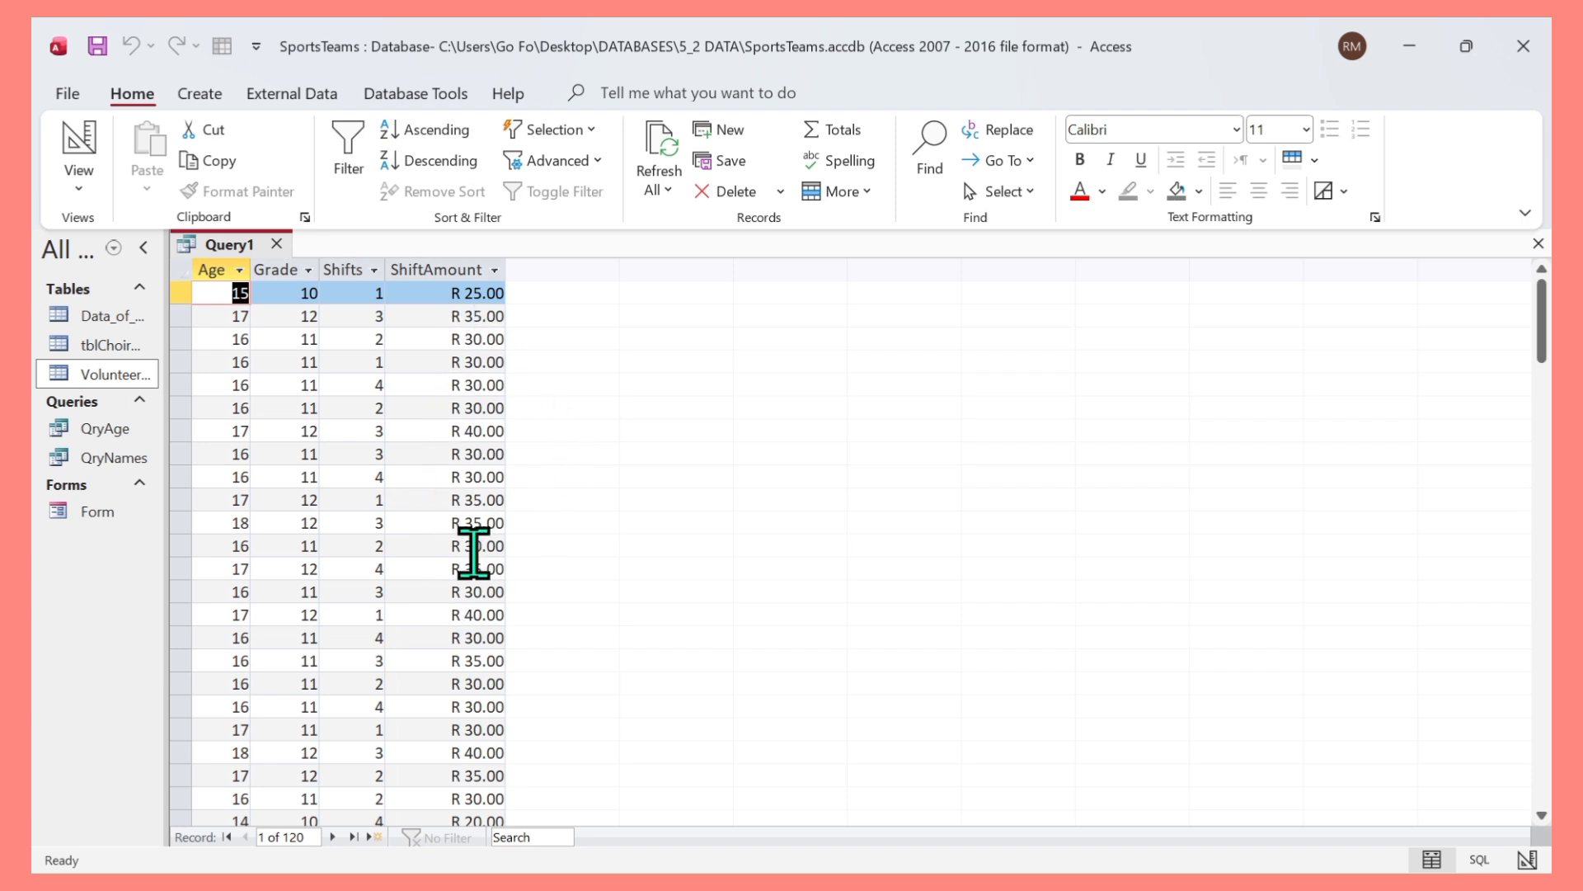
Scroll through the query results and return to Design view.
scroll(473, 593, down, 2)
scroll(472, 592, down, 2)
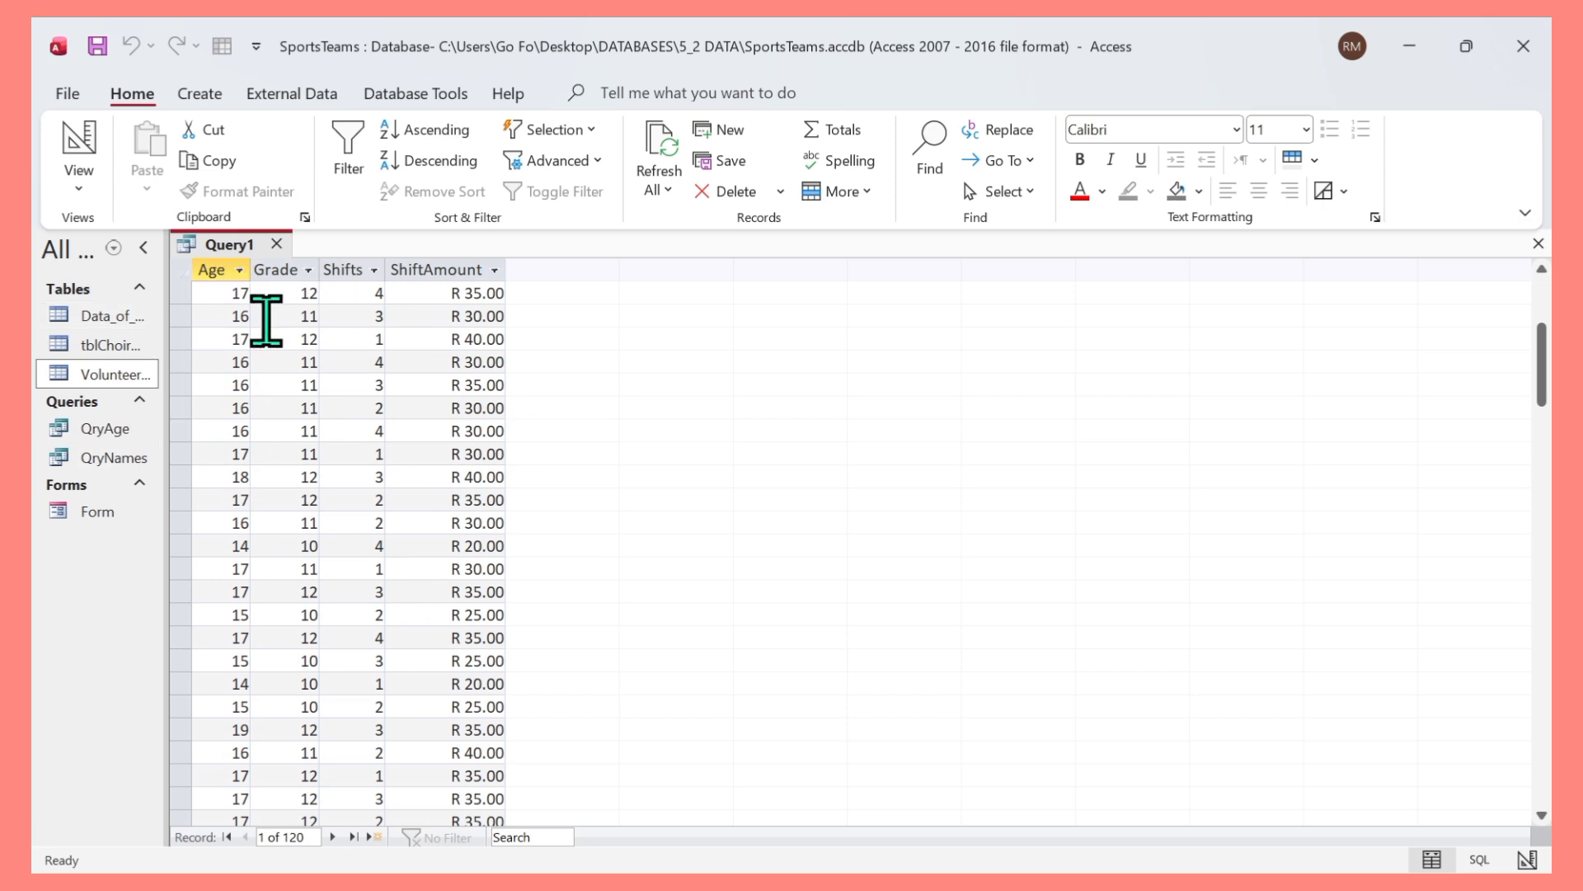
click(78, 188)
click(148, 334)
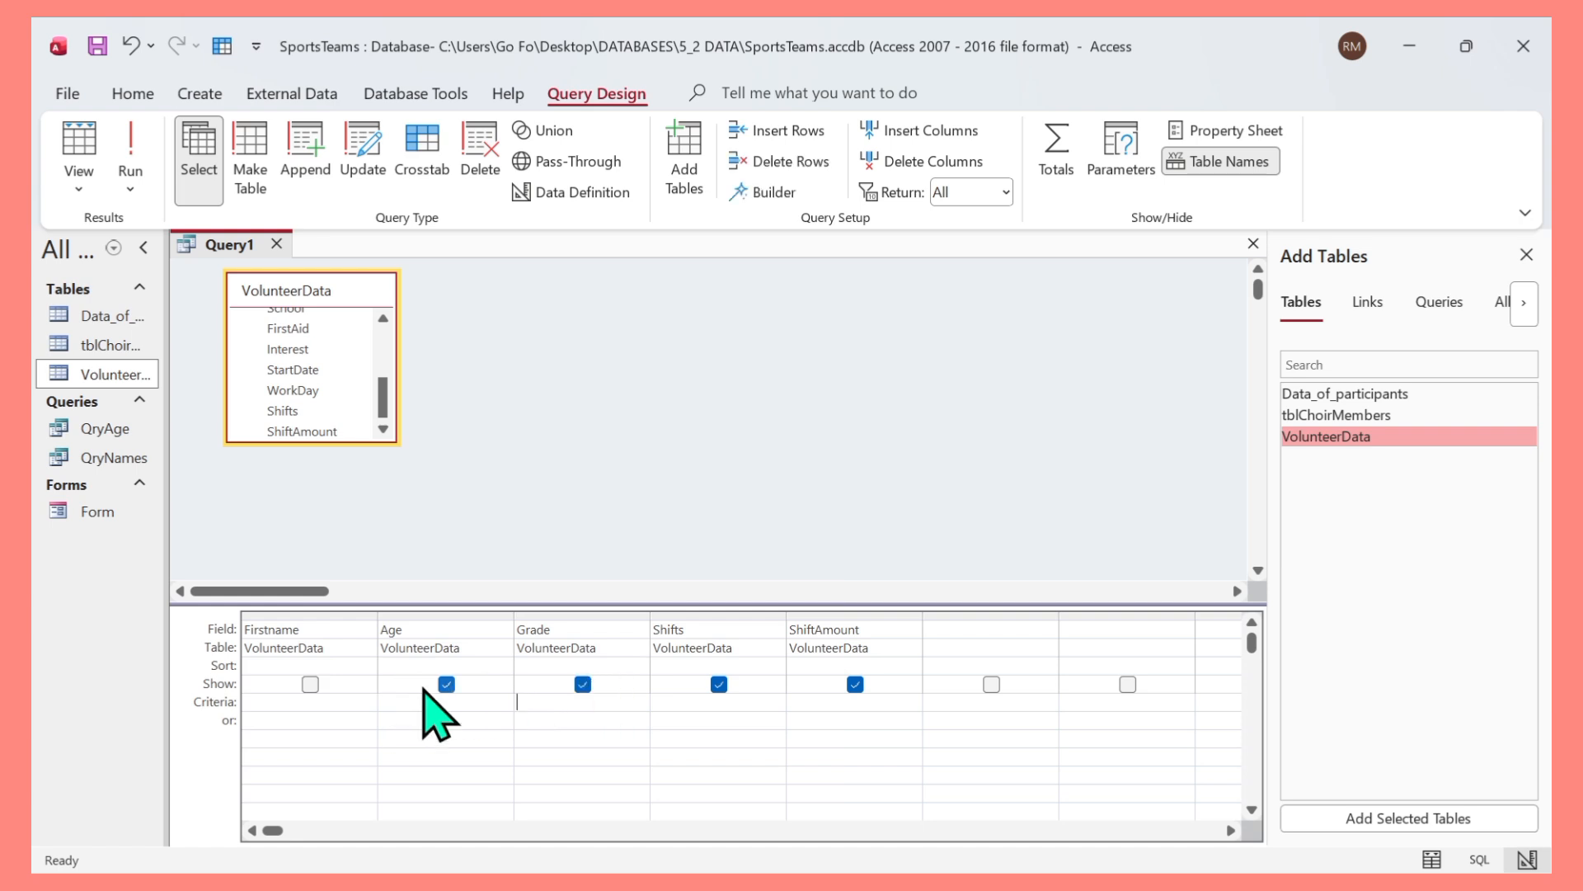
Show the Firstname field in the query output again.
click(624, 649)
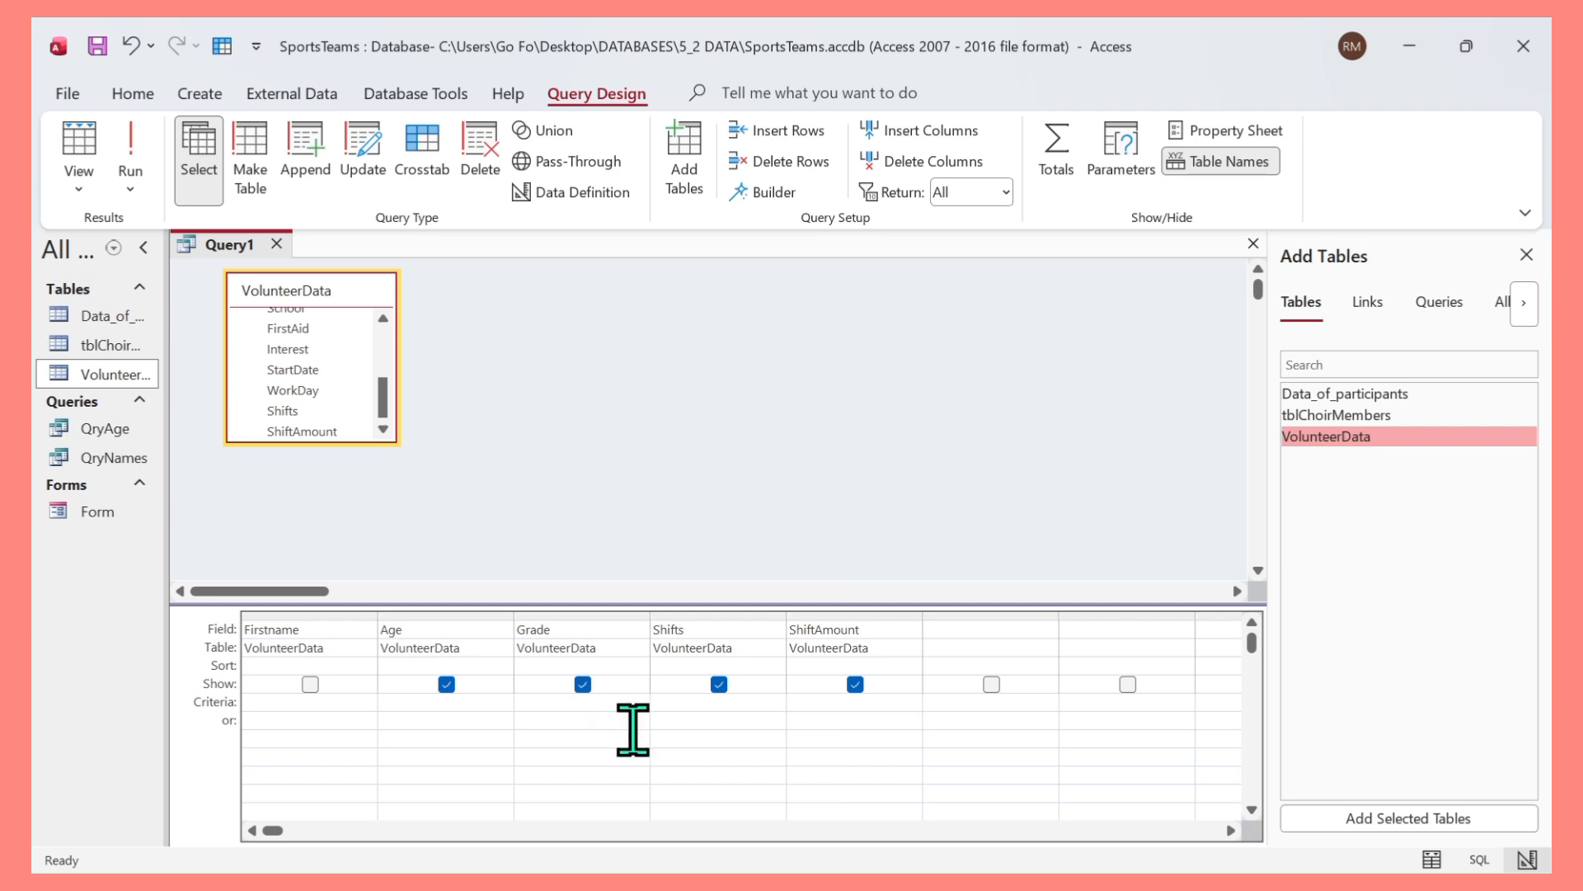
click(299, 701)
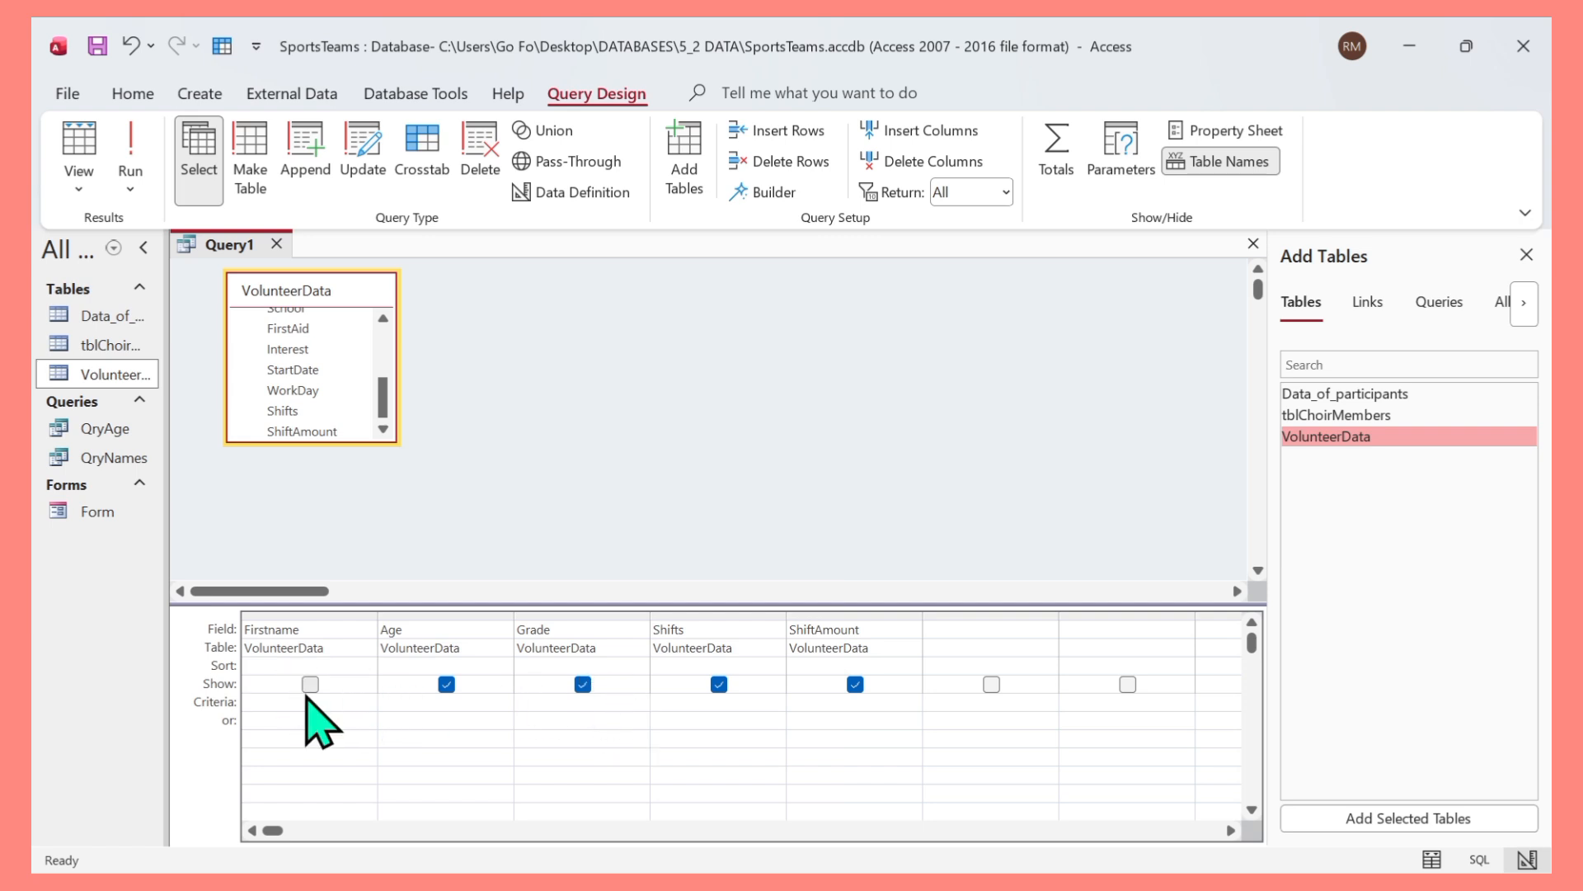
click(310, 685)
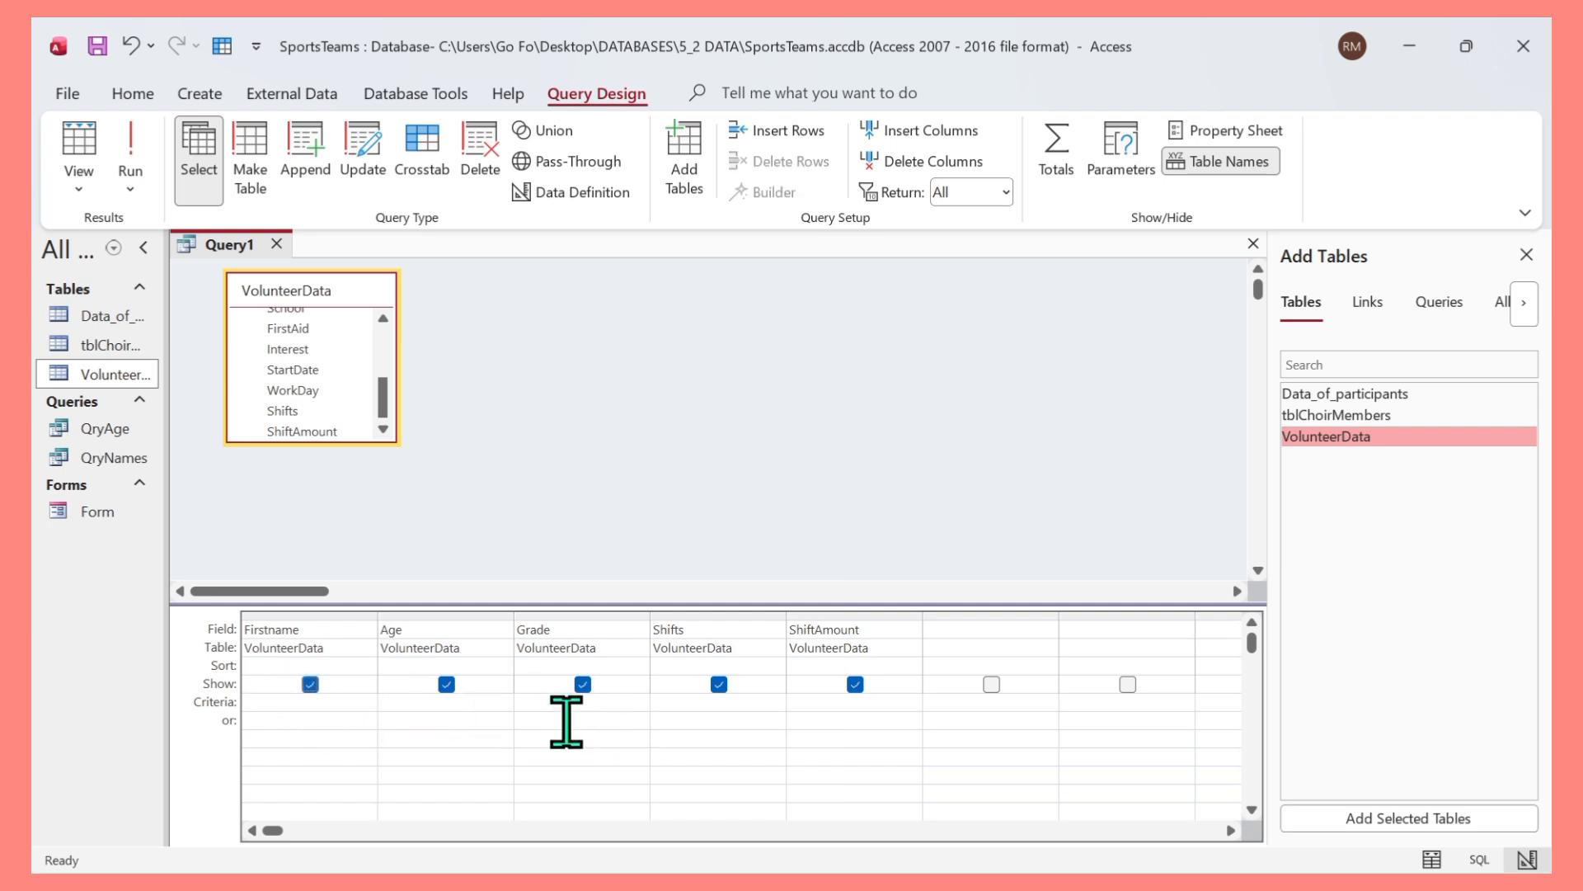
Set the criteria Grade 12, Shifts 3 and ShiftAmount >30, and run the query.
click(558, 706)
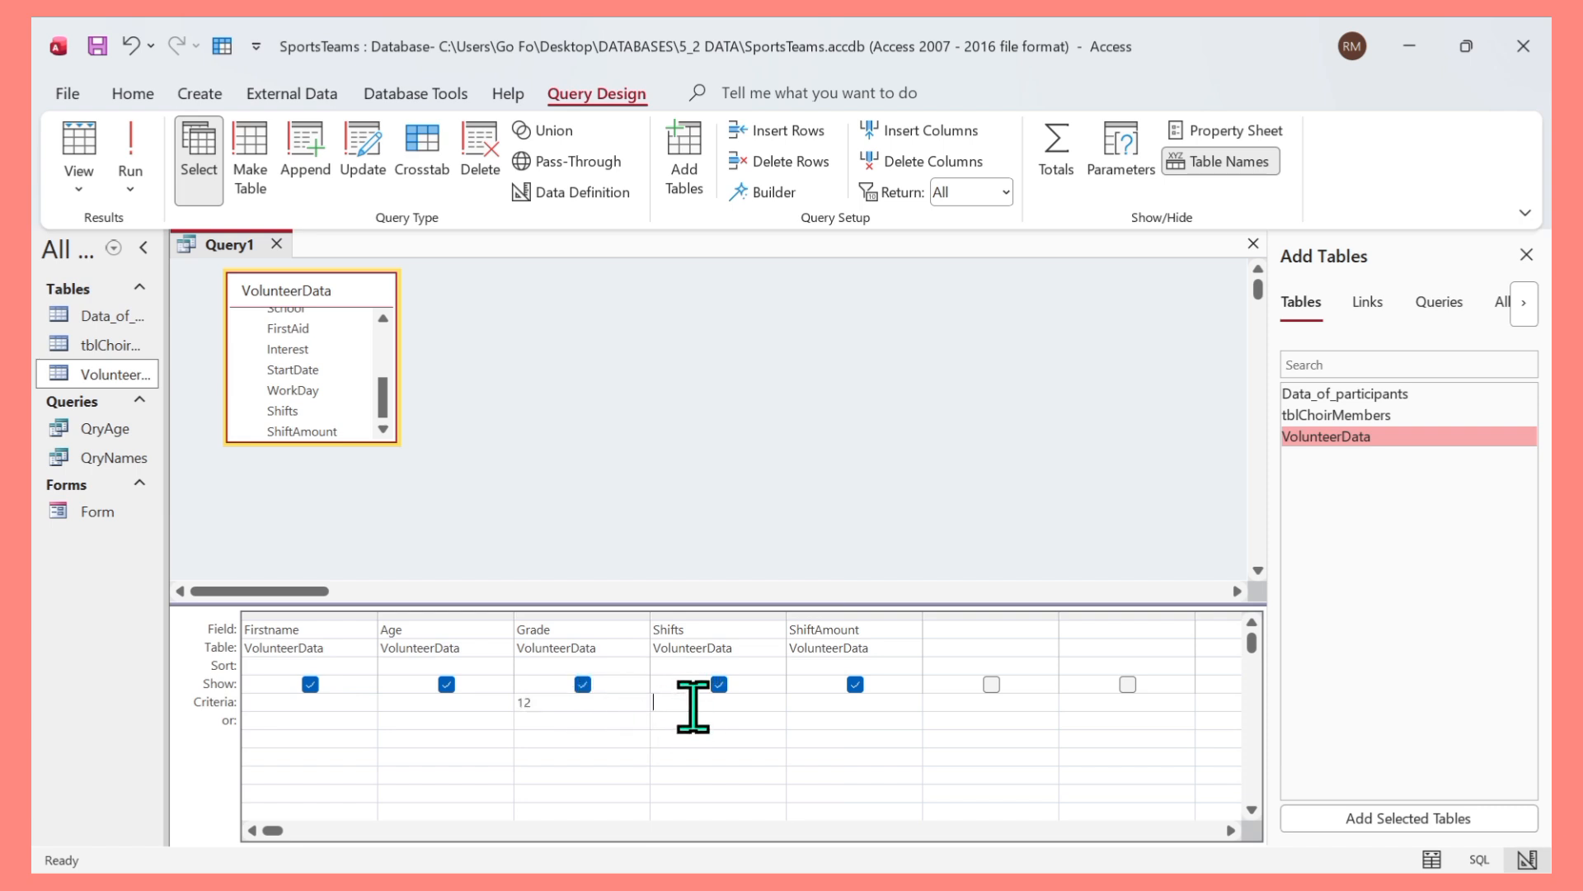
text(3)
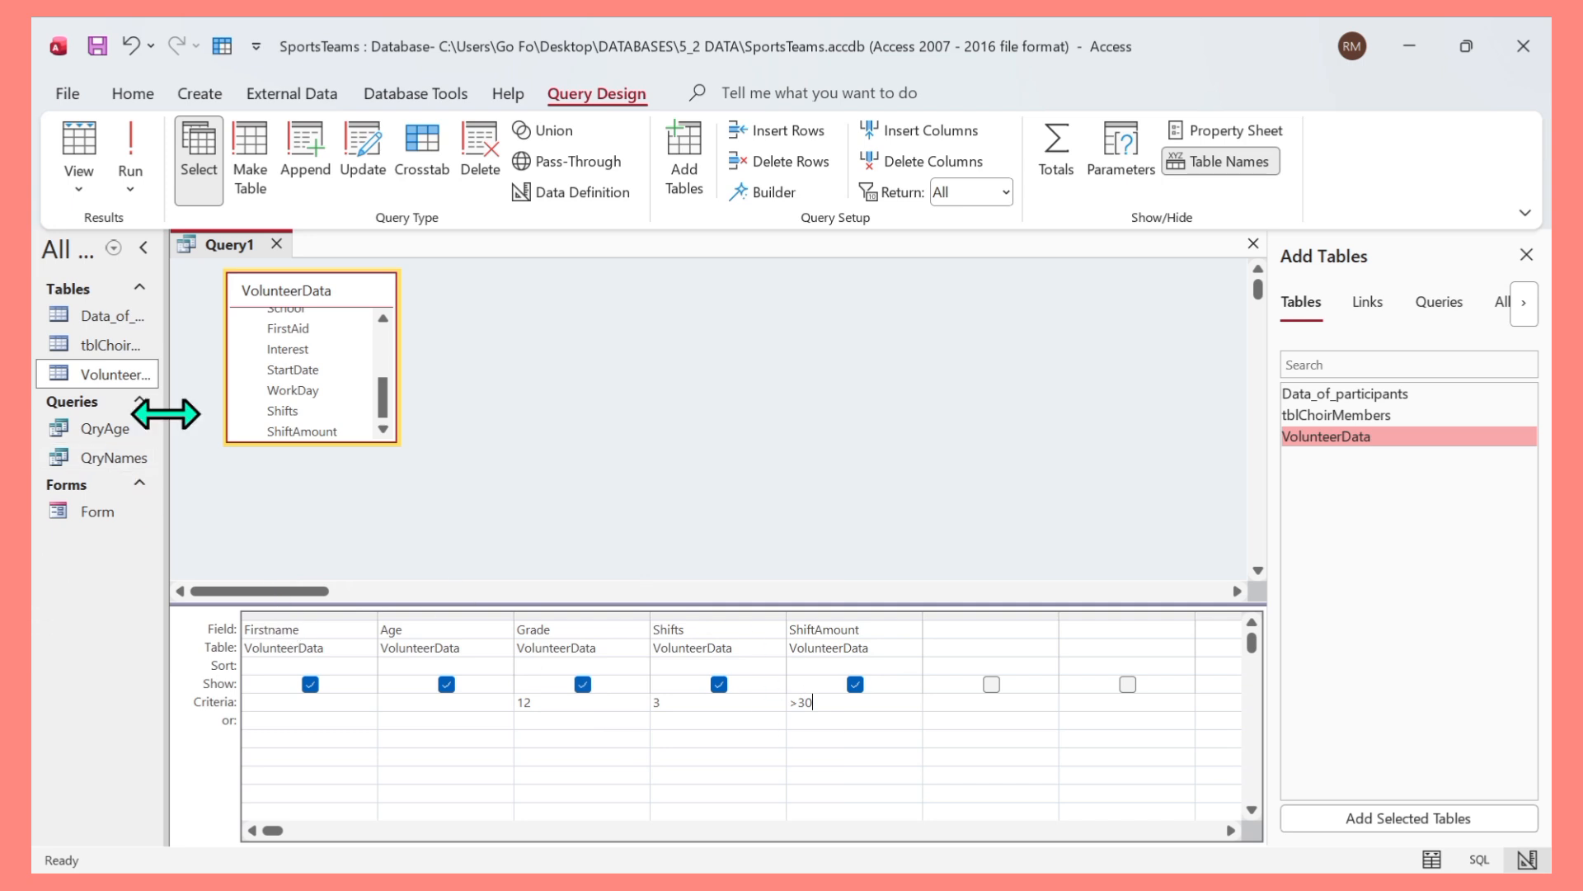
click(131, 157)
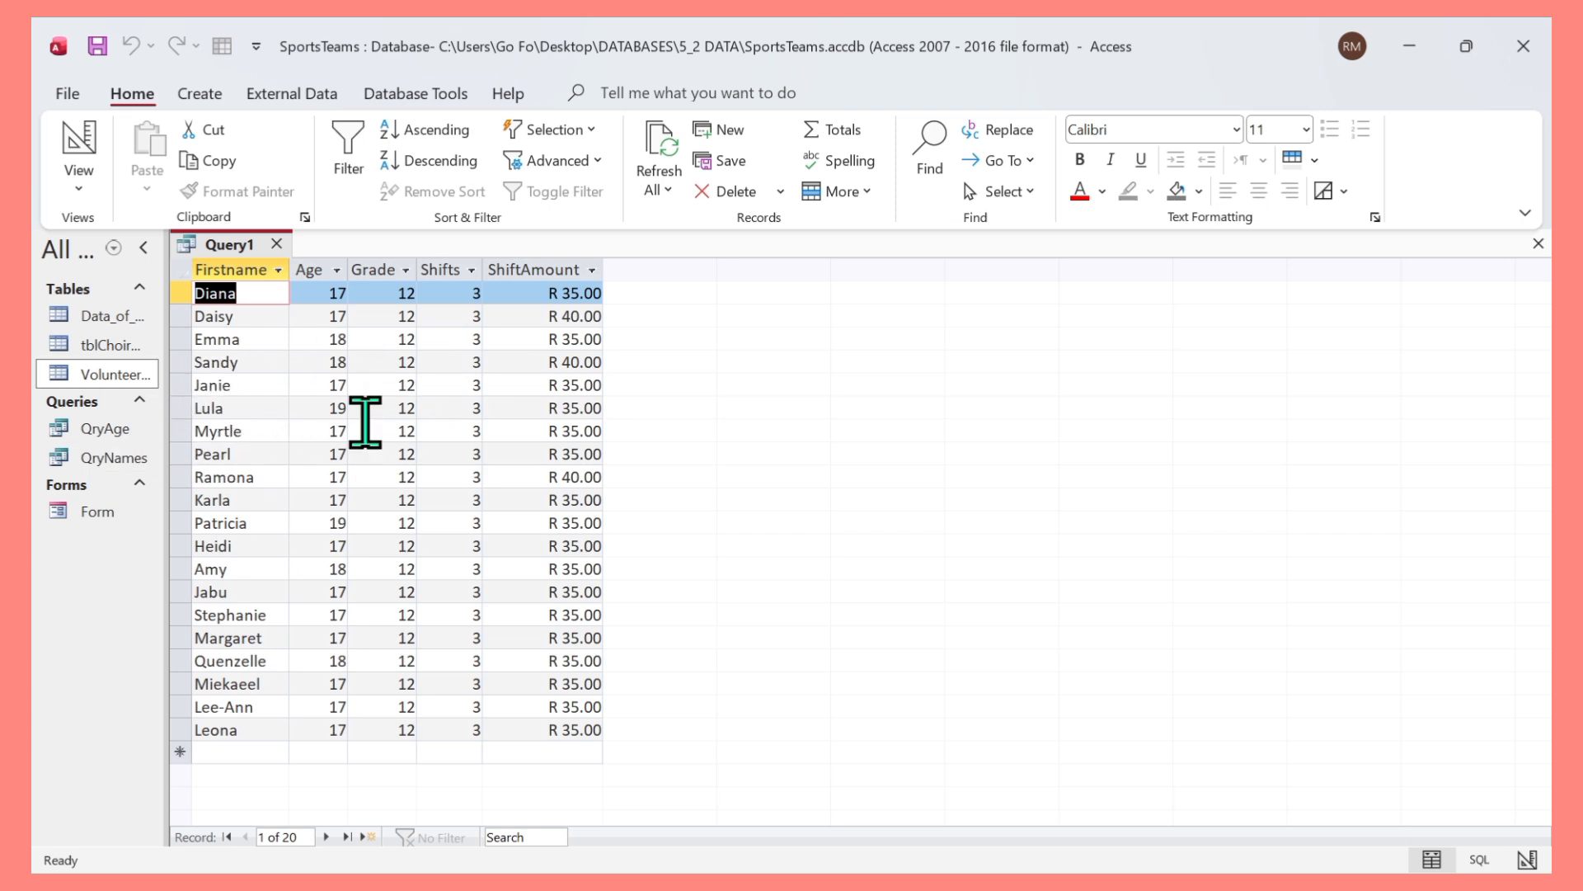
Close the query and save it as QryAmount.
click(277, 244)
click(752, 504)
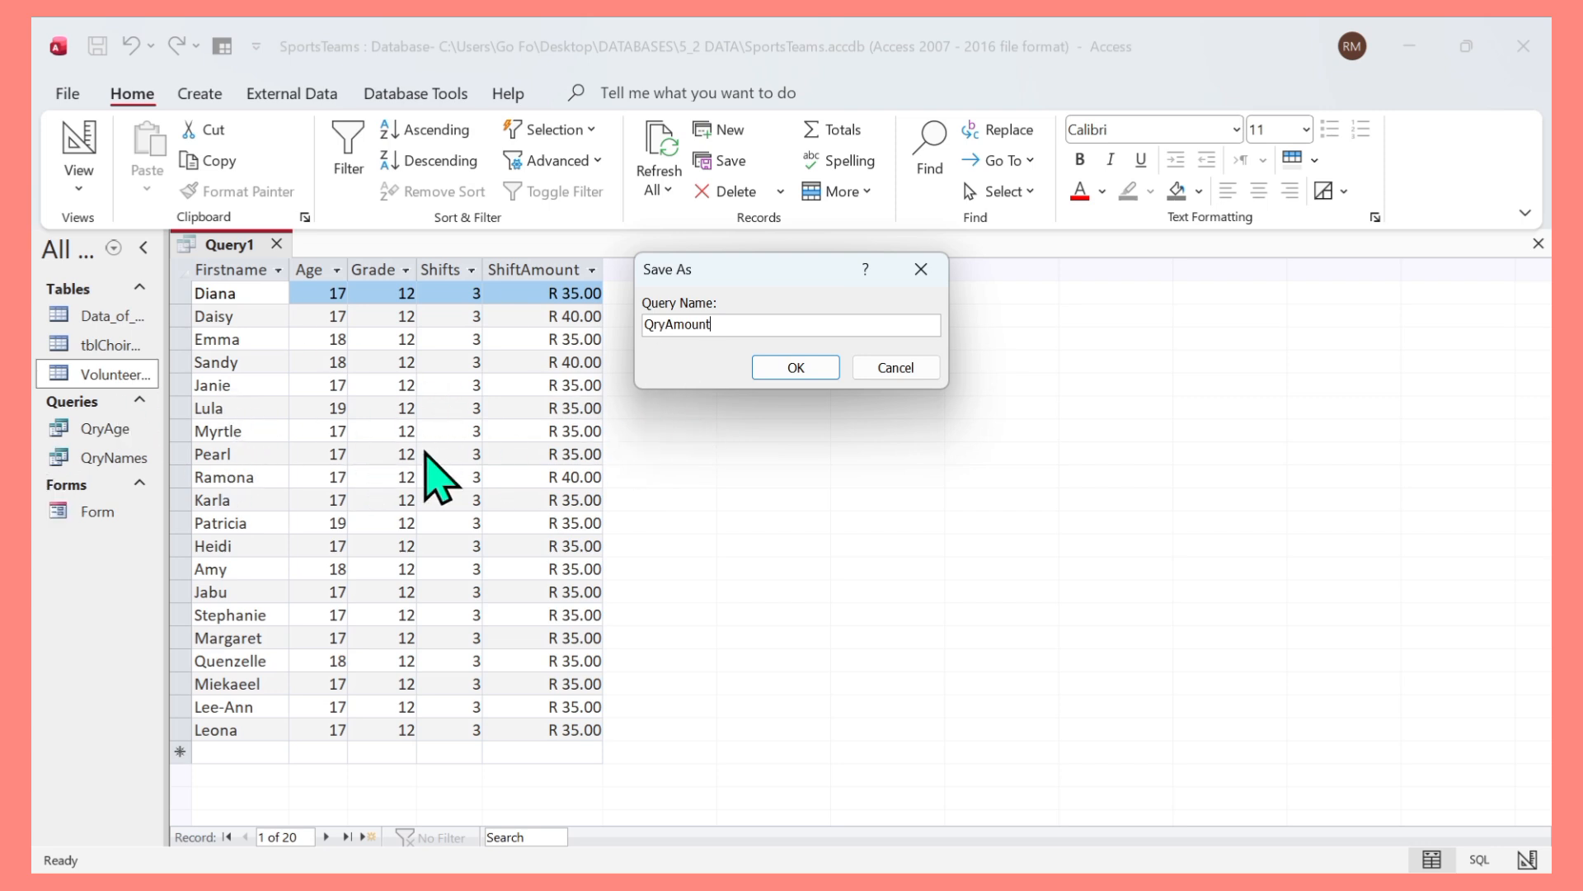
click(771, 377)
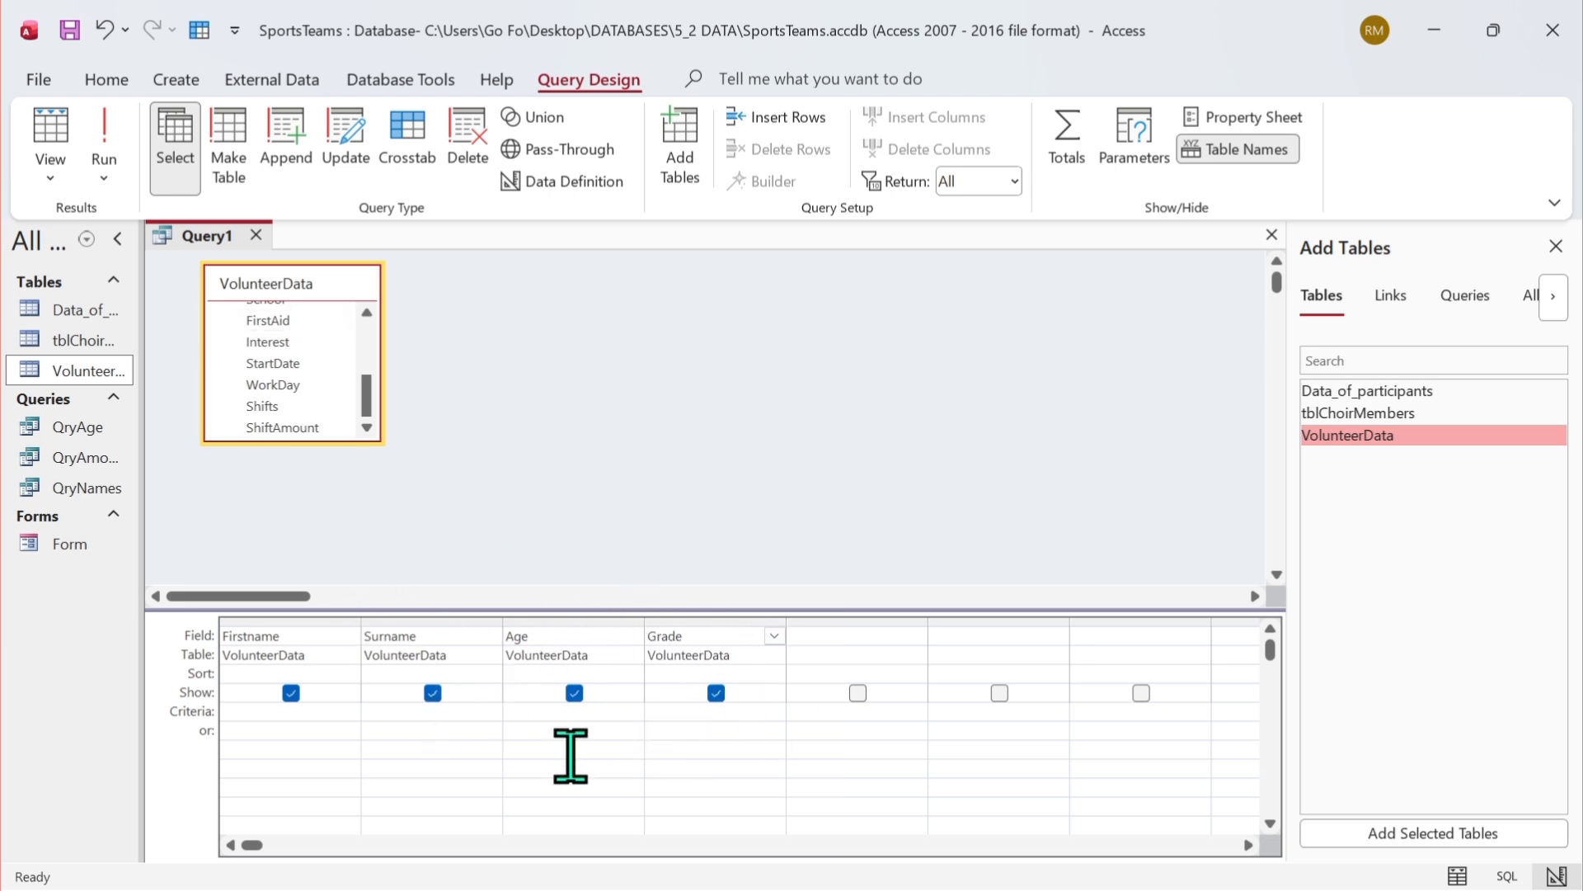
Set the Grade criterion of the new Firstname, Surname, Age, Grade query to <>10 and run it.
click(670, 714)
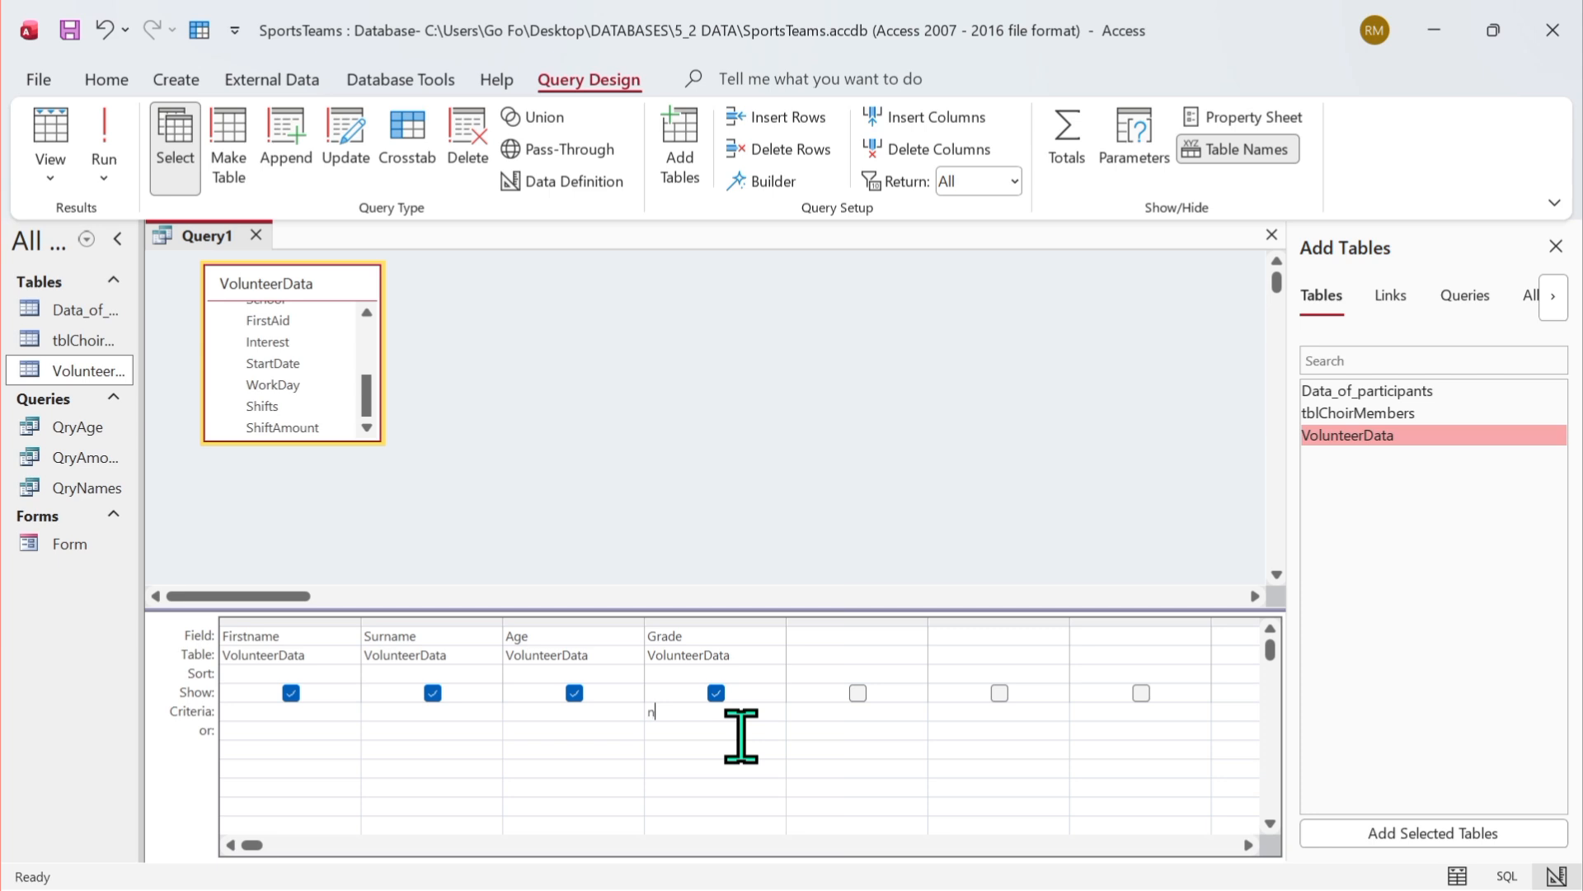
key(BackSpace)
text(not)
text(t = 10)
click(105, 116)
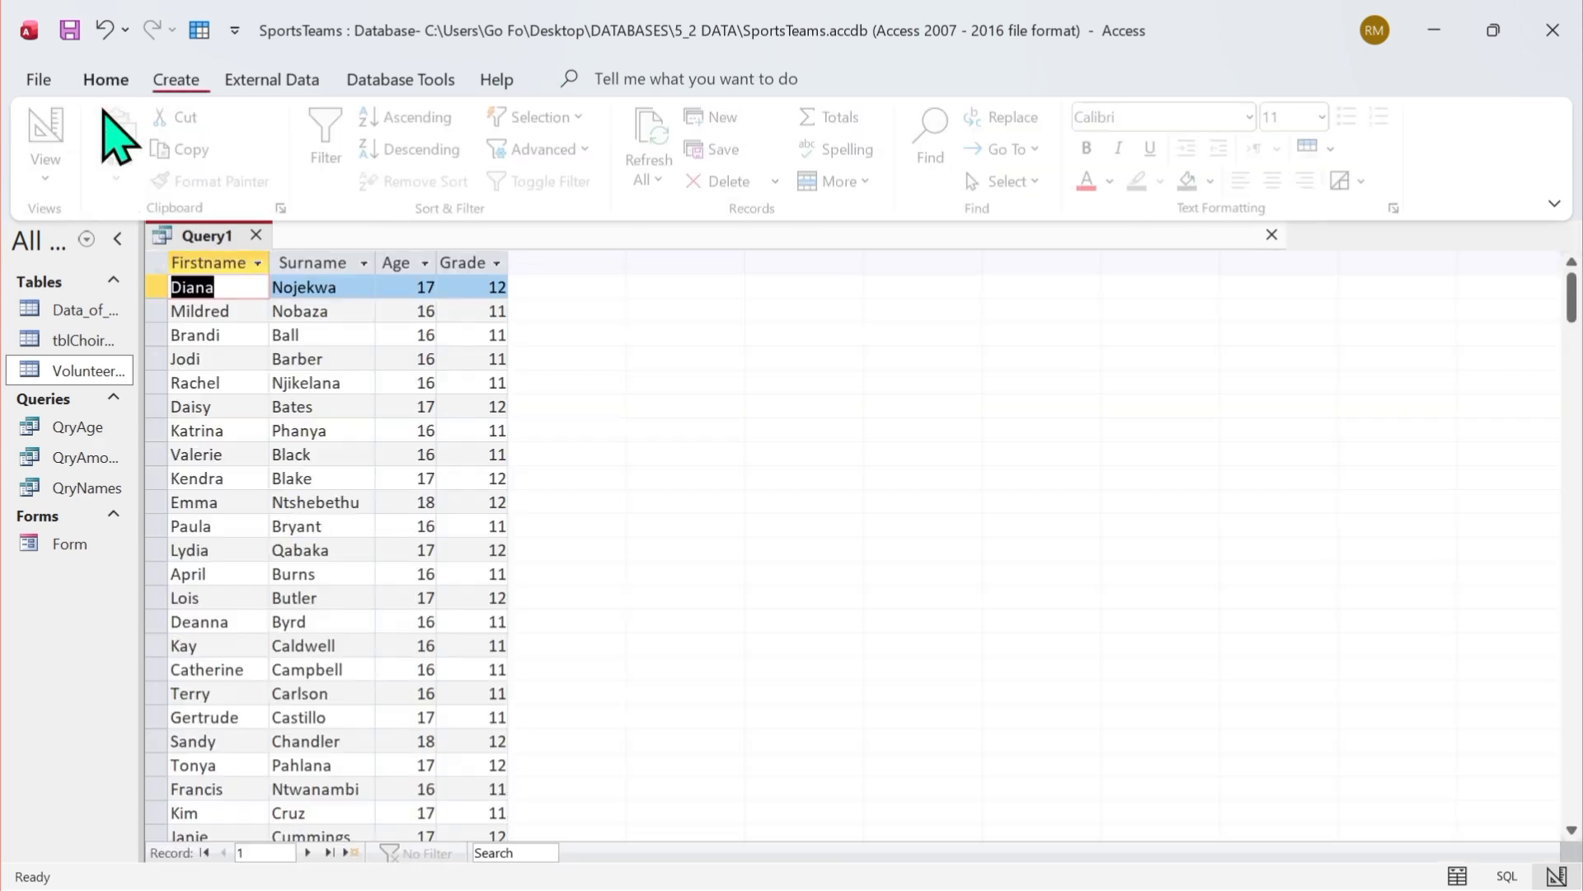
Scroll through the filtered results and return to Design view.
scroll(472, 389, down, 7)
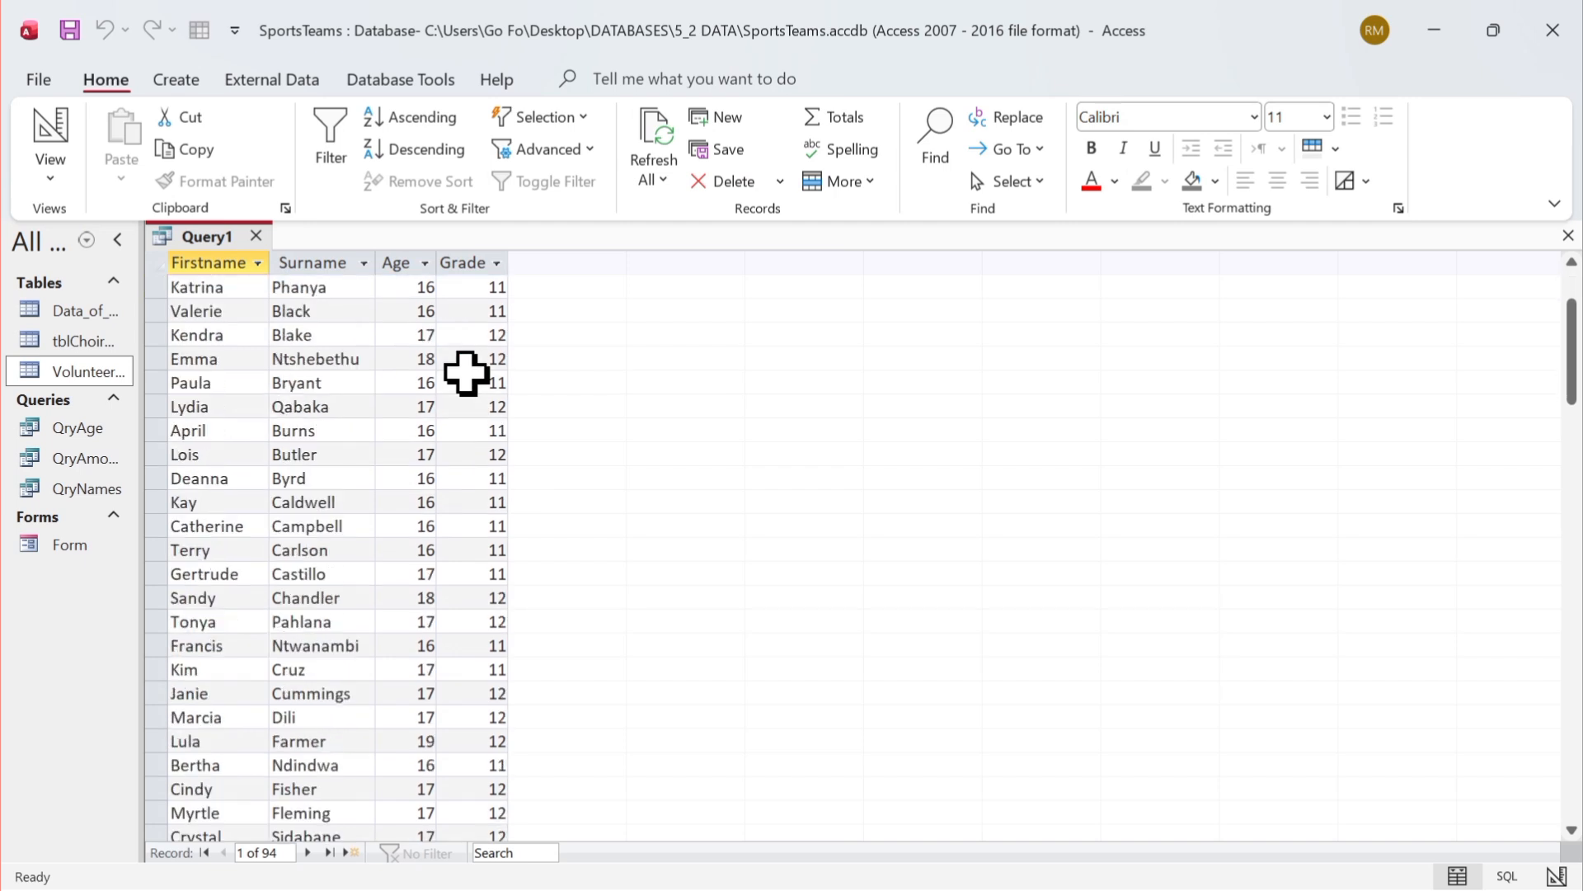
scroll(482, 504, up, 4)
scroll(490, 525, up, 3)
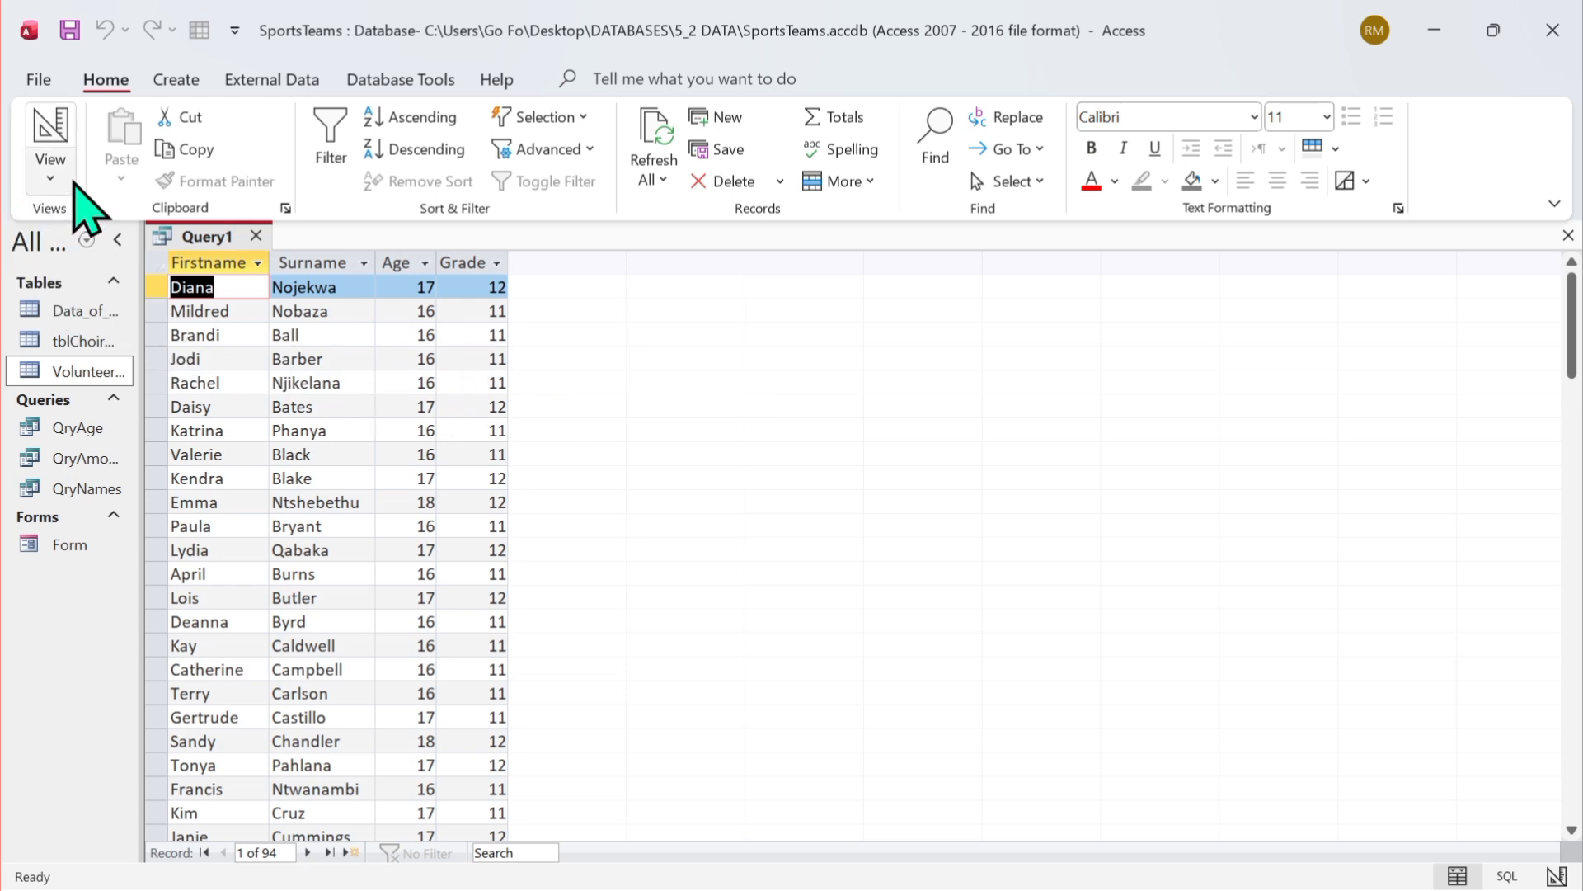
click(50, 169)
click(83, 328)
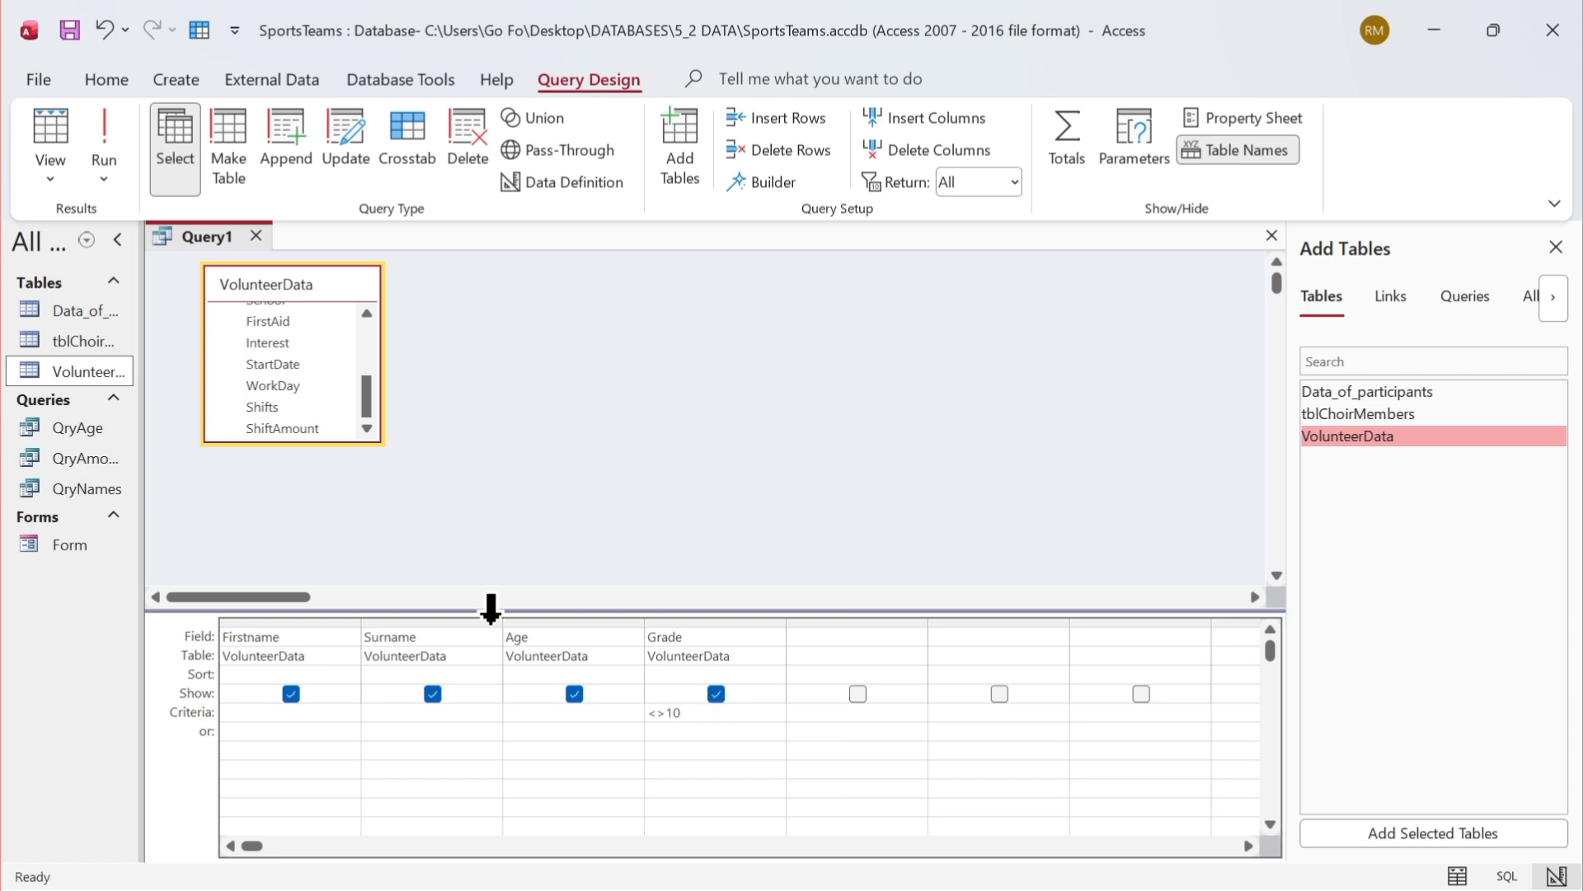
Run the query again, review the results and return to Design view.
click(106, 157)
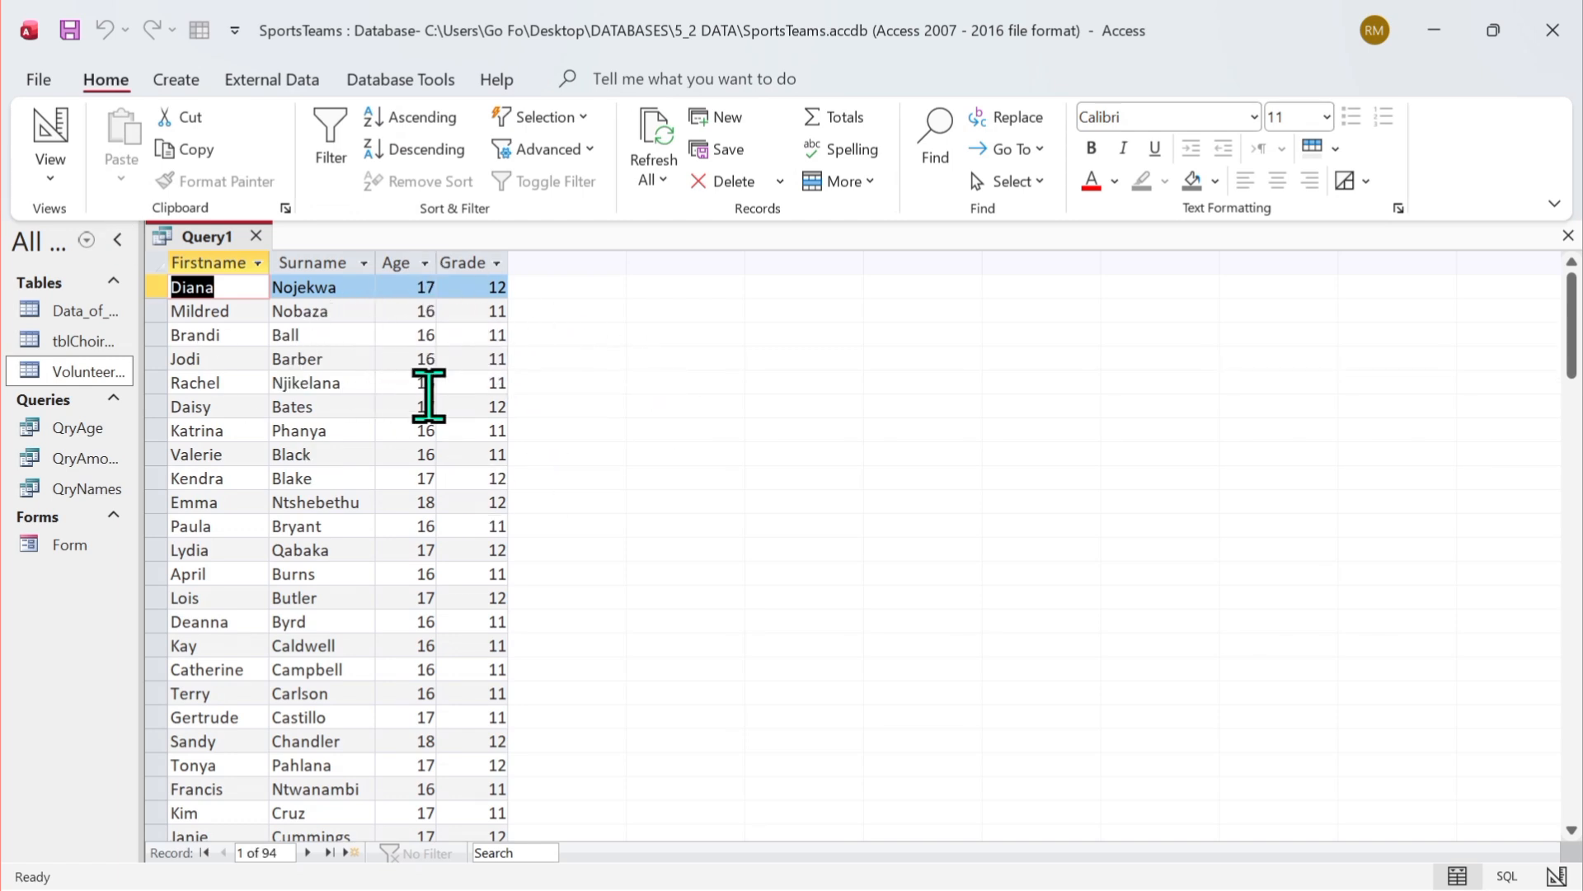
scroll(428, 412, down, 2)
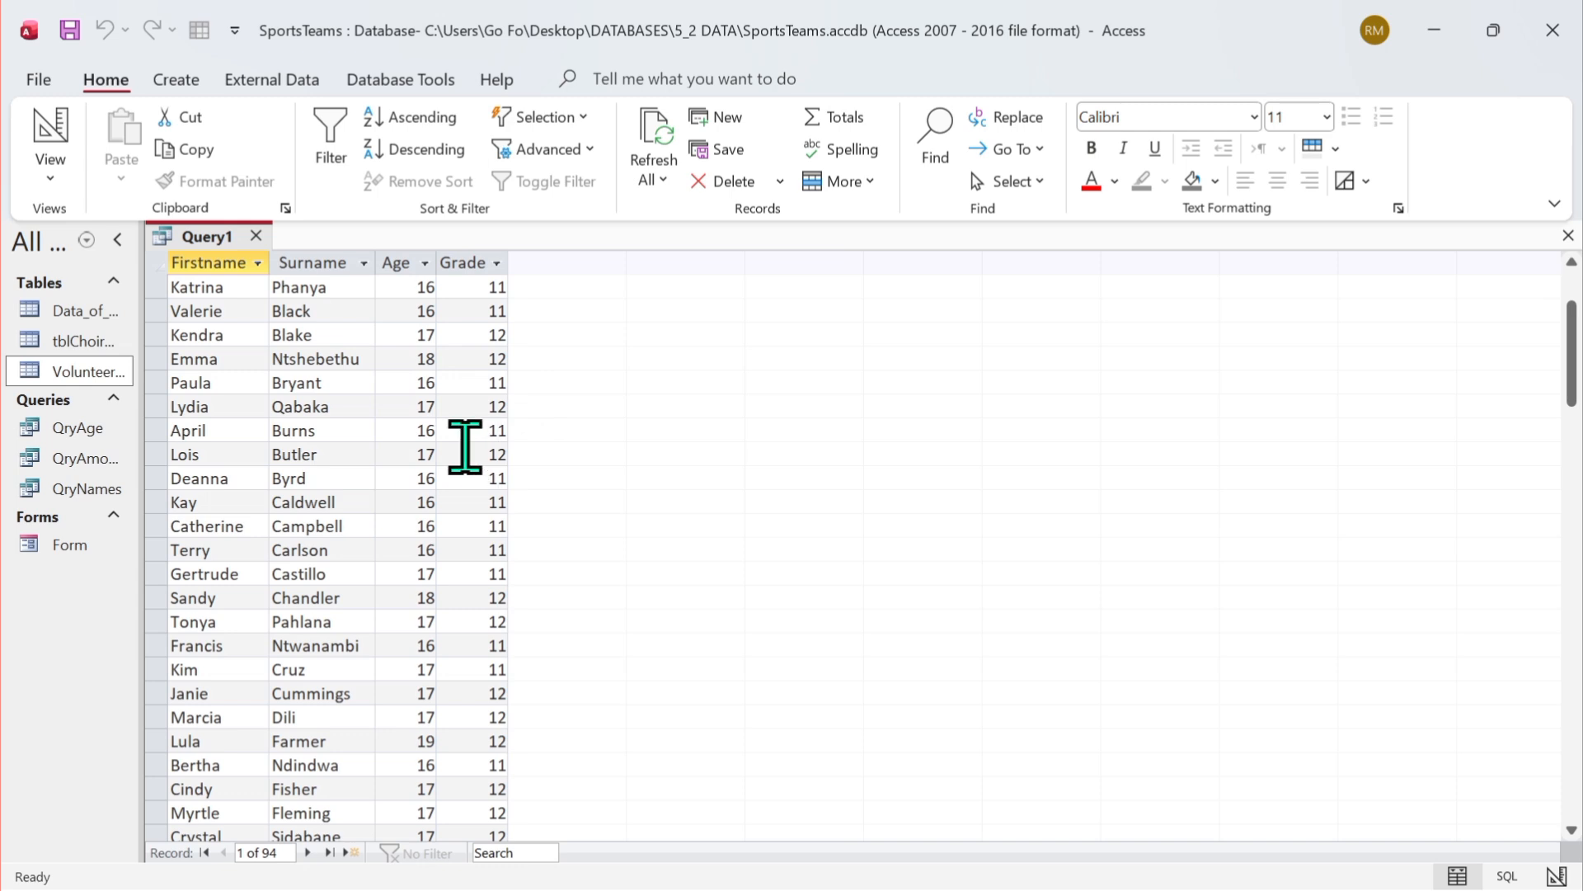
click(51, 169)
click(128, 328)
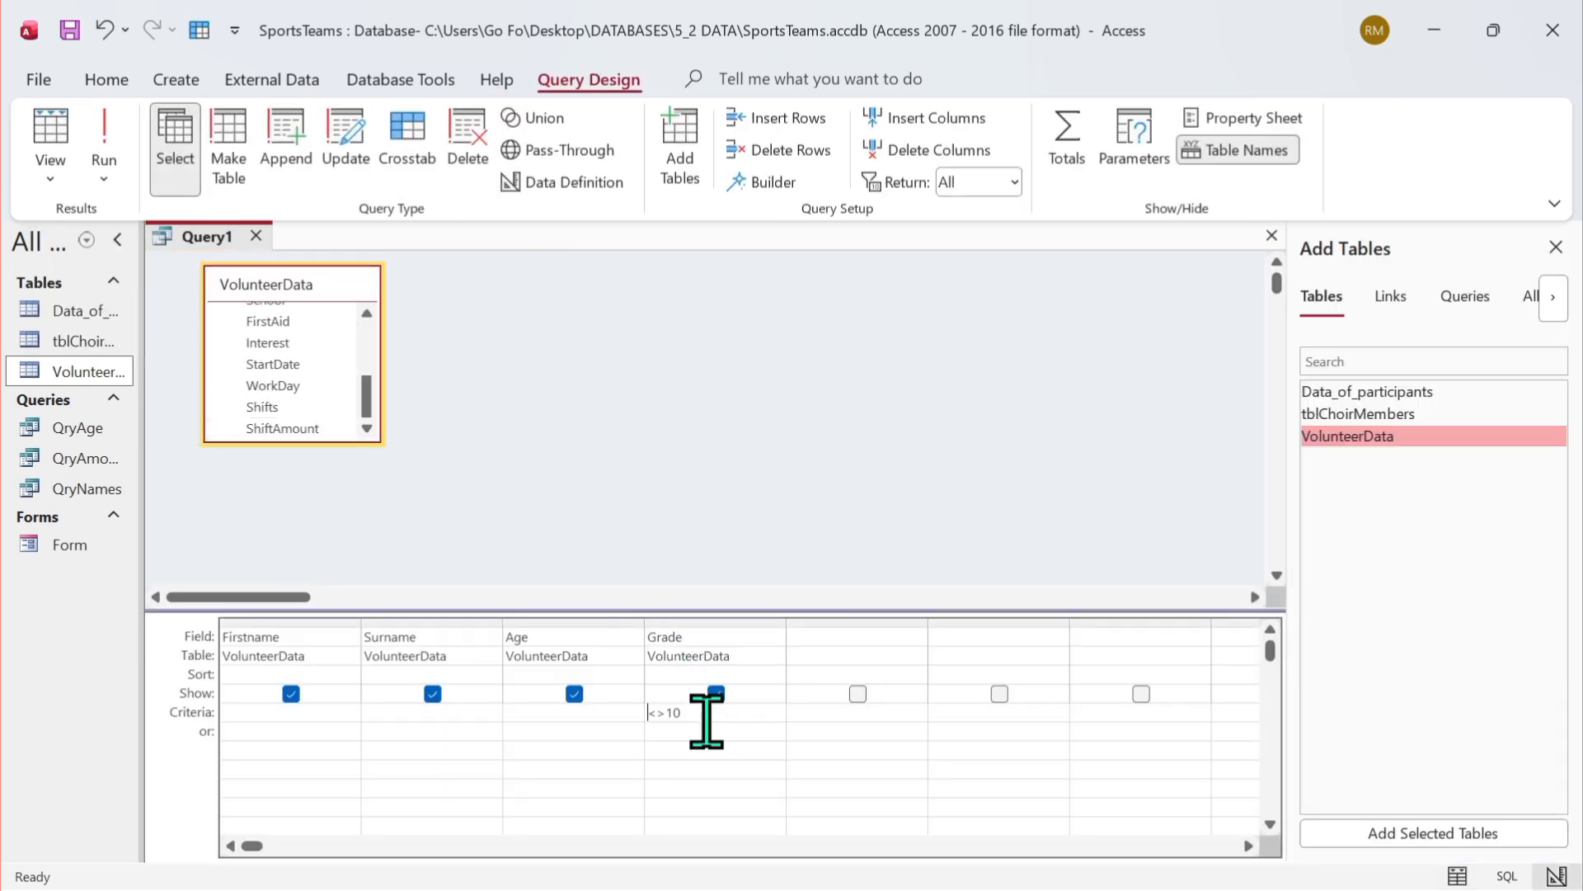